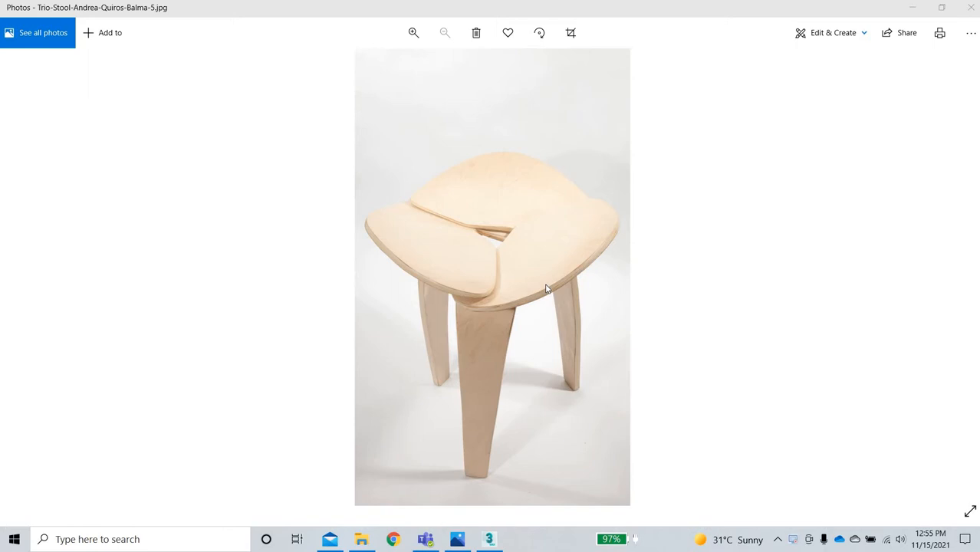
# Switch to 3ds Max and examine the finished stool model's seat and legs from several angles.
pyautogui.click(502, 545)
pyautogui.moveTo(443, 364)
pyautogui.keyDown('alt'); pyautogui.mouseDown(button='middle')
pyautogui.moveTo(486, 347)
pyautogui.moveTo(488, 359)
pyautogui.moveTo(459, 381)
pyautogui.moveTo(426, 388)
pyautogui.moveTo(433, 411)
pyautogui.moveTo(440, 374)
pyautogui.mouseUp(button='middle'); pyautogui.keyUp('alt')
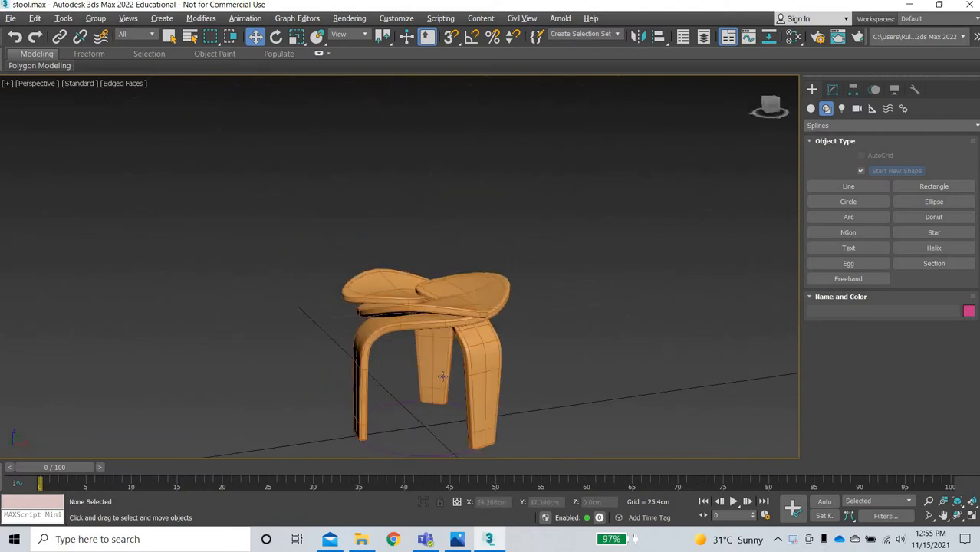
pyautogui.scroll(3, 517, 389)
pyautogui.keyDown('alt'); pyautogui.moveTo(559, 391); pyautogui.dragTo(529, 381, button='middle'); pyautogui.keyUp('alt')
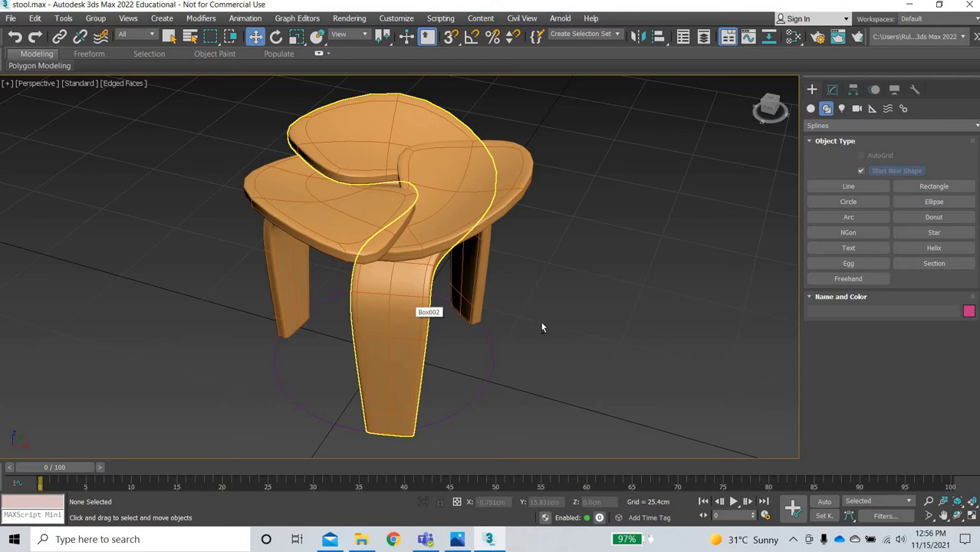
pyautogui.keyDown('alt'); pyautogui.moveTo(470, 346); pyautogui.dragTo(516, 221, button='middle'); pyautogui.keyUp('alt')
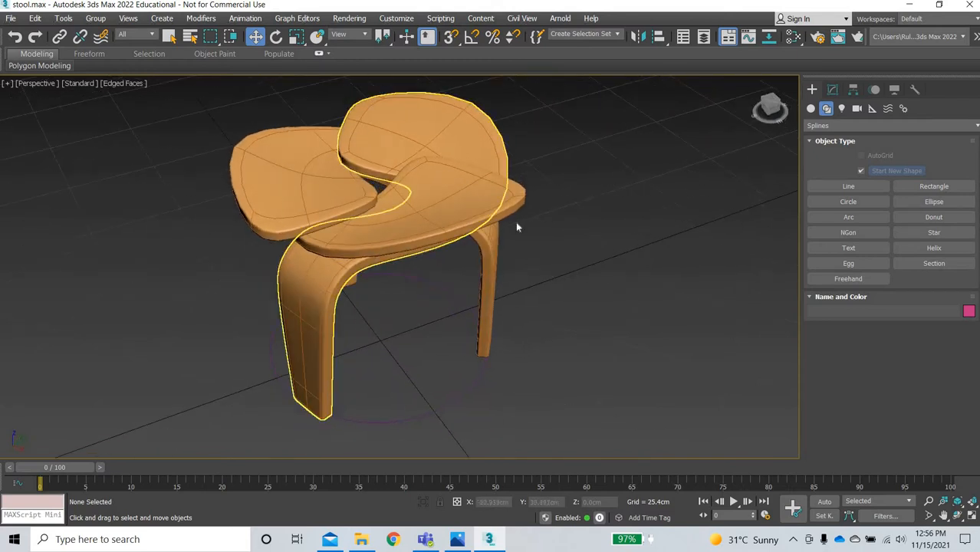
# Reset the scene to an empty untitled file.
pyautogui.click(10, 18)
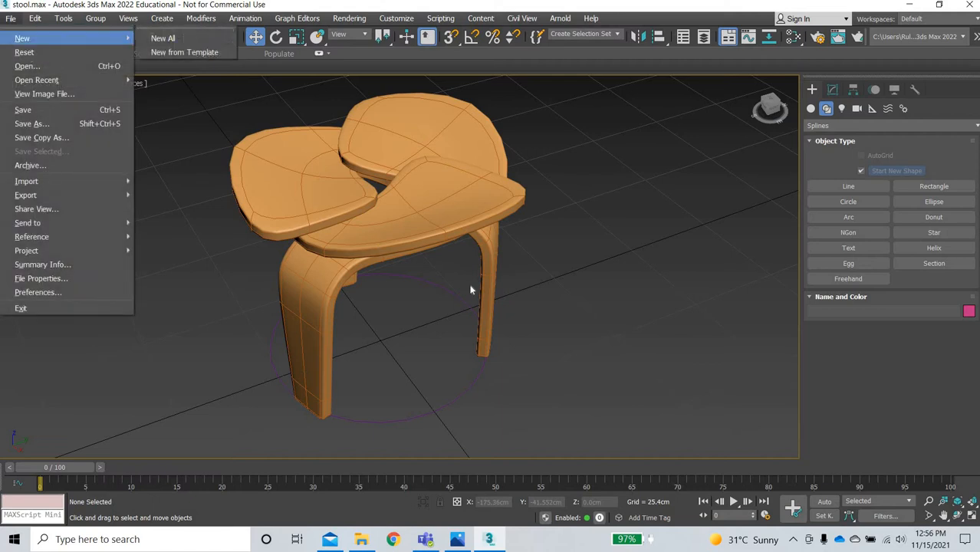
pyautogui.click(23, 51)
pyautogui.press('Return')
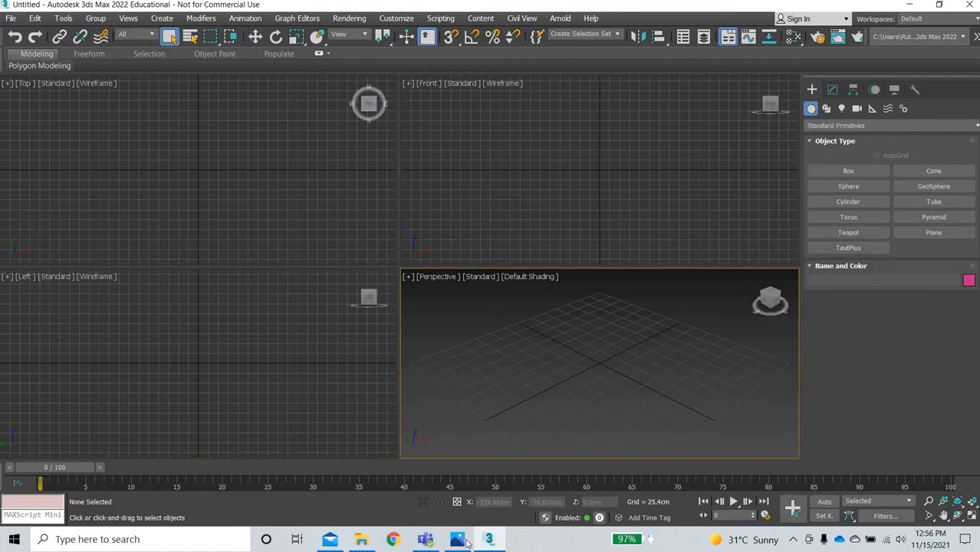
# Check the stool's annotated dimensions on the reference images in the Teams chat, returning to 3ds Max.
pyautogui.click(467, 541)
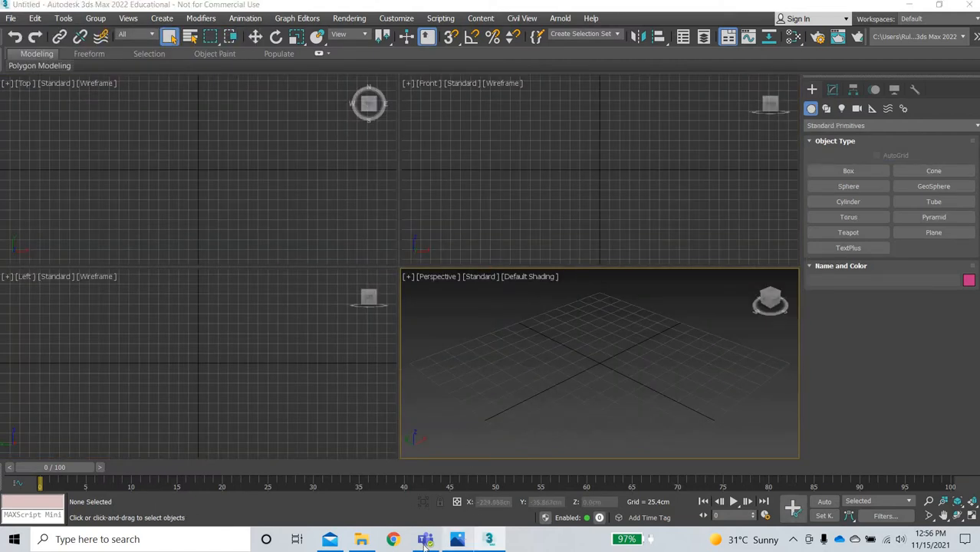
pyautogui.click(422, 540)
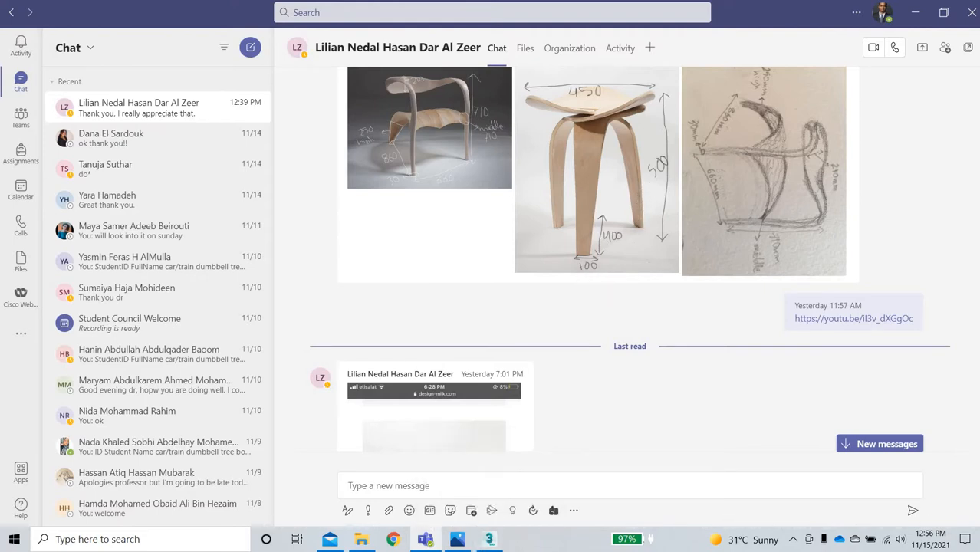
pyautogui.click(488, 539)
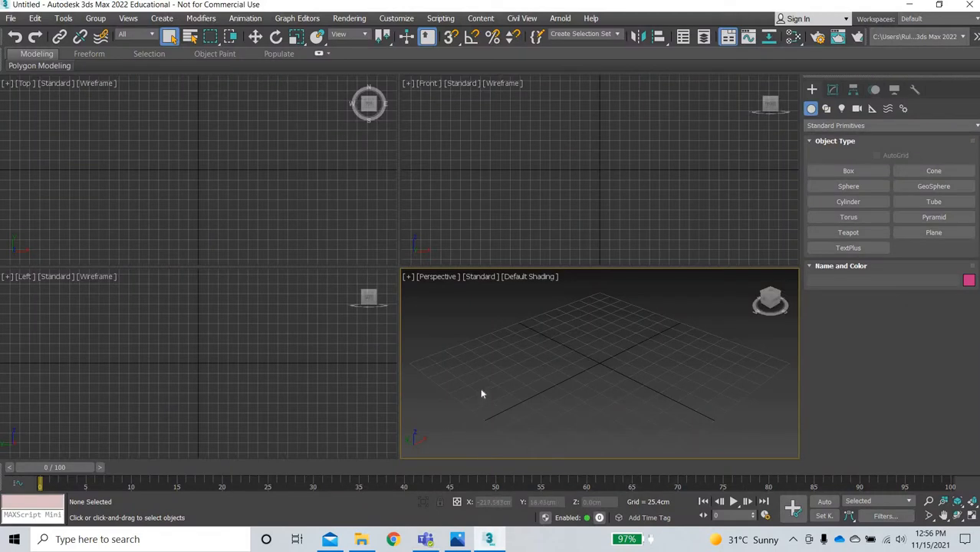
# Draw a cube about 17.7 cm per side at the grid origin in the Top view, using the Cube creation method.
pyautogui.click(875, 173)
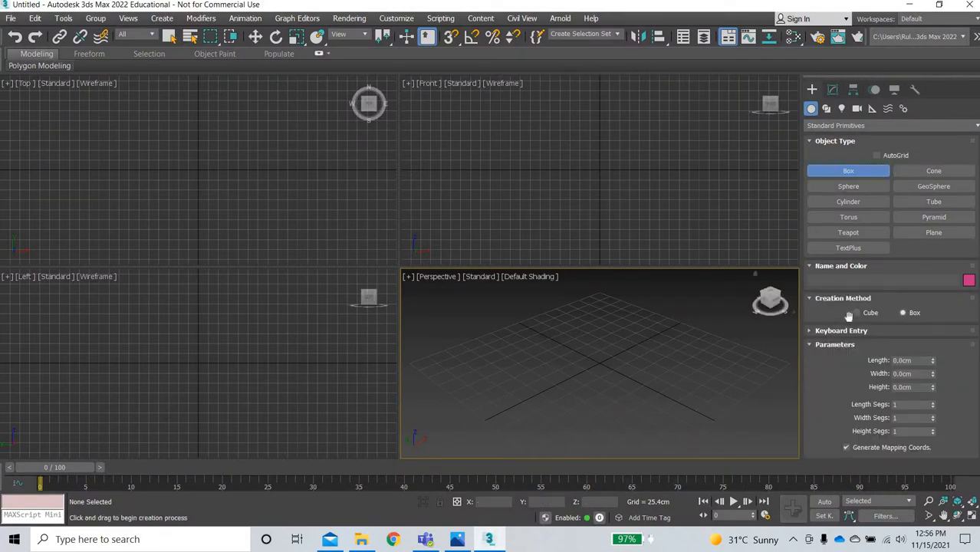
pyautogui.click(858, 313)
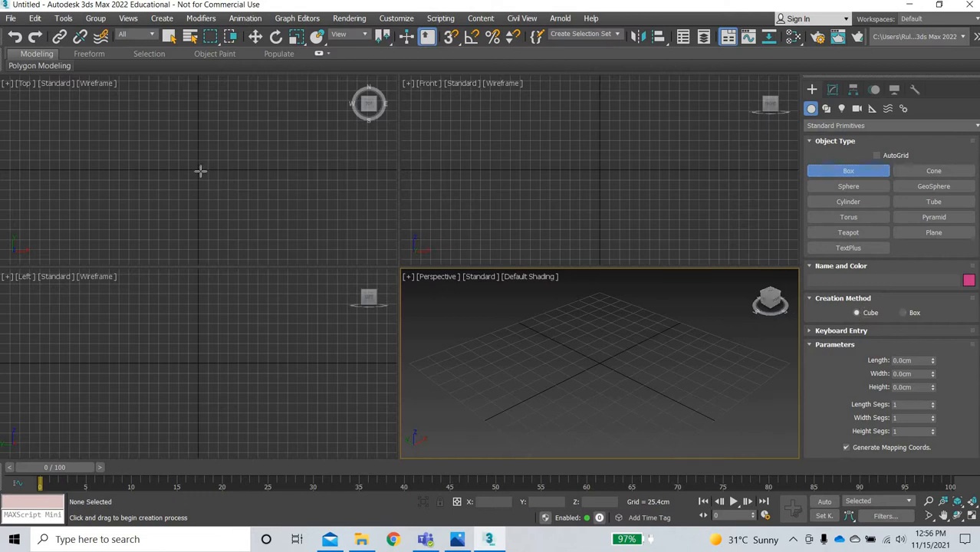
pyautogui.moveTo(200, 170); pyautogui.dragTo(261, 115)
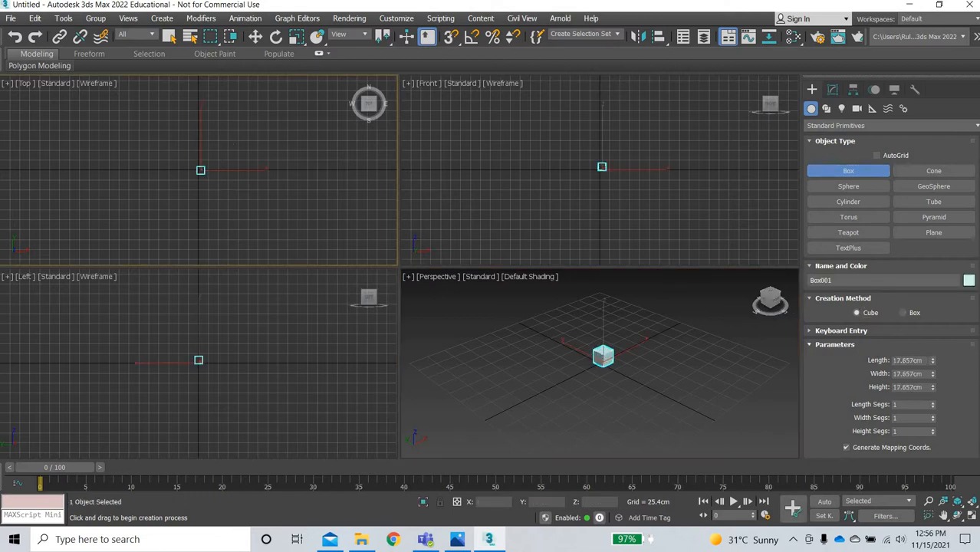
# Set the box's length to 3 cm, width to 10 cm and height to 40 cm.
pyautogui.moveTo(925, 361); pyautogui.dragTo(826, 362)
pyautogui.write('3')
pyautogui.press('Return')
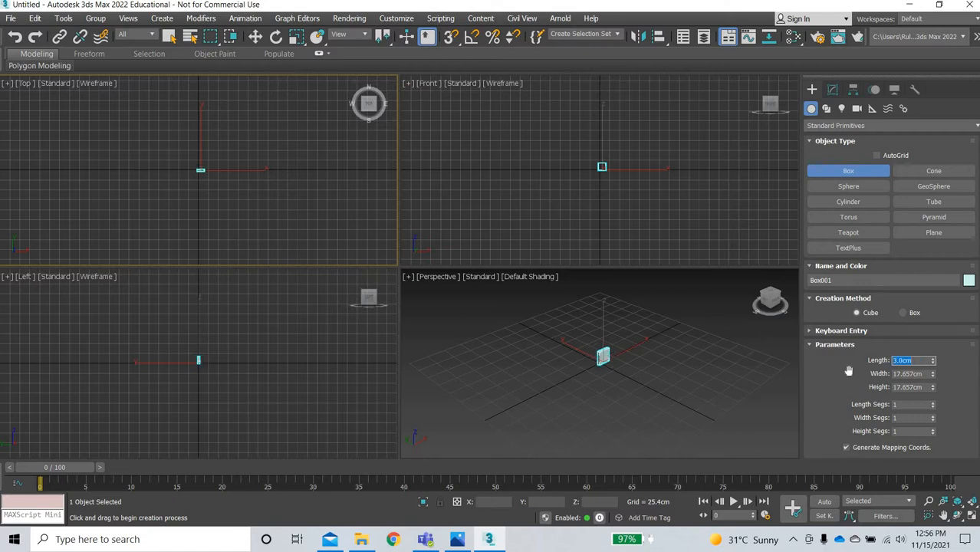
pyautogui.press('Tab')
pyautogui.write('10')
pyautogui.press('Return')
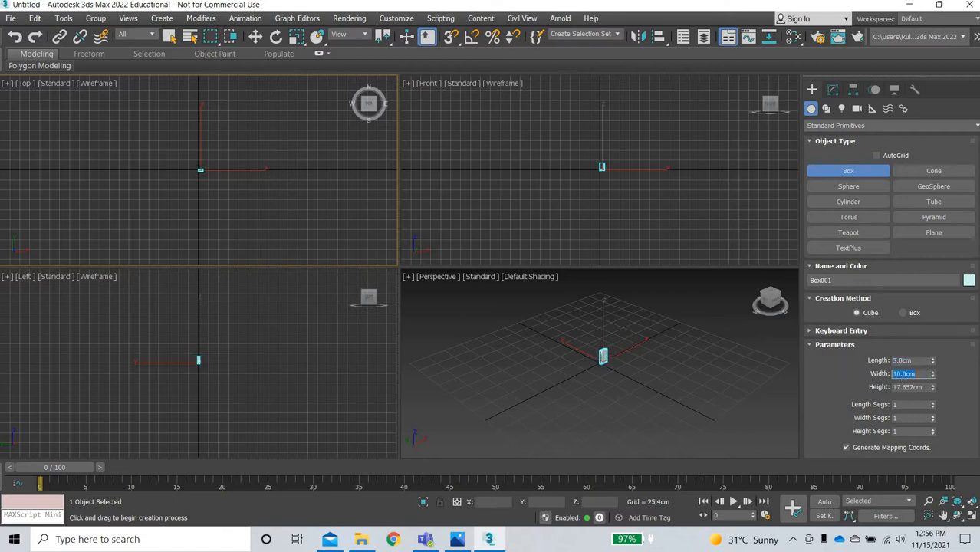
pyautogui.press('Tab')
pyautogui.write('4')
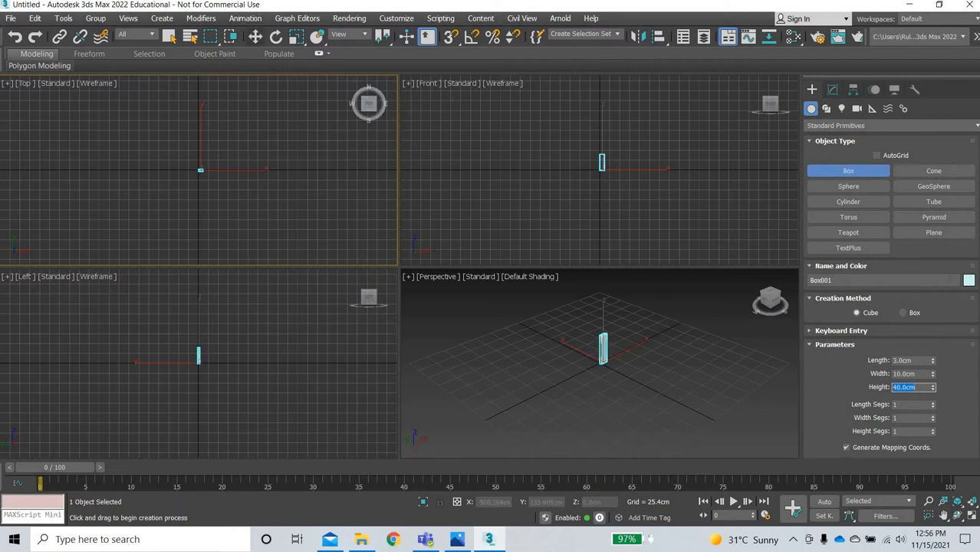
# Change the box's object color to light orange.
pyautogui.click(255, 36)
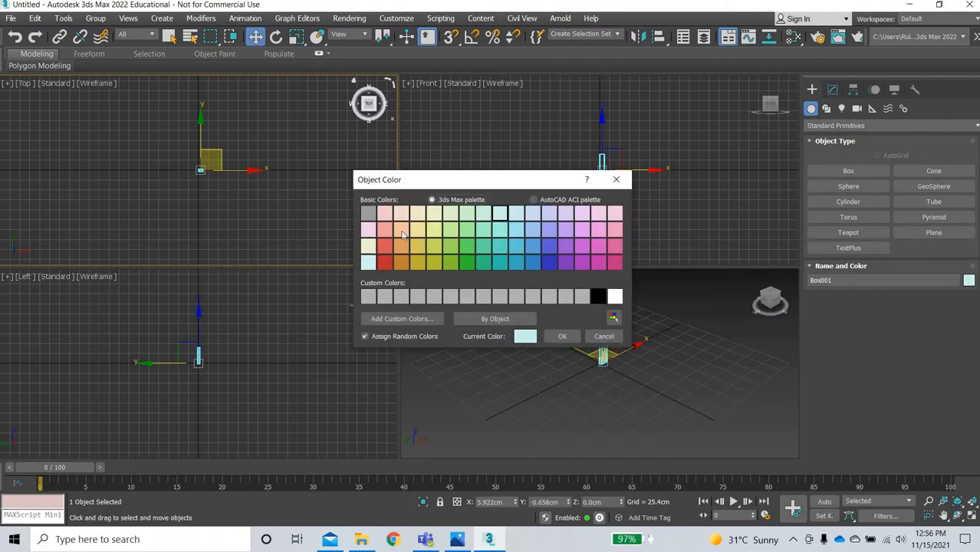
pyautogui.click(560, 337)
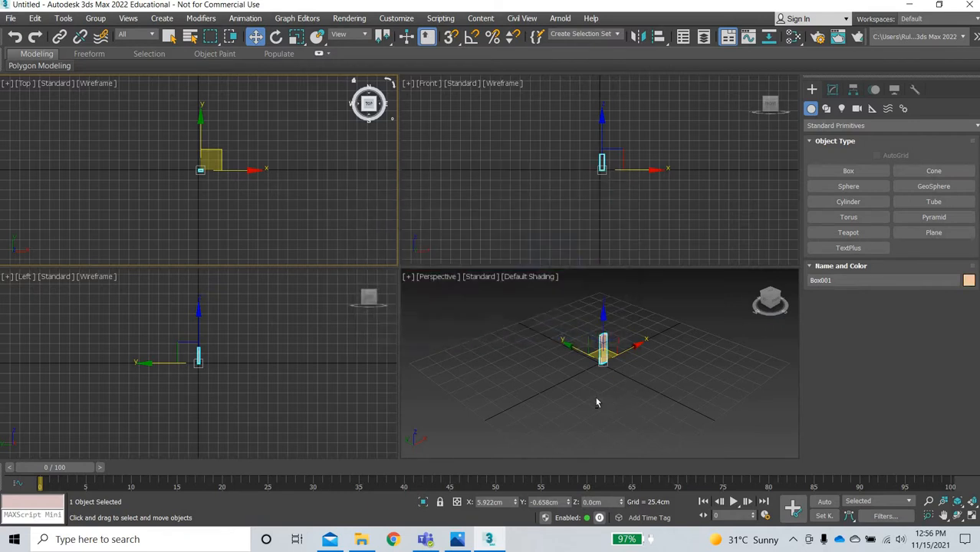
pyautogui.click(614, 373)
pyautogui.keyDown('alt'); pyautogui.moveTo(613, 373); pyautogui.dragTo(585, 376, button='middle'); pyautogui.keyUp('alt')
pyautogui.scroll(5, 591, 403)
pyautogui.click(580, 376)
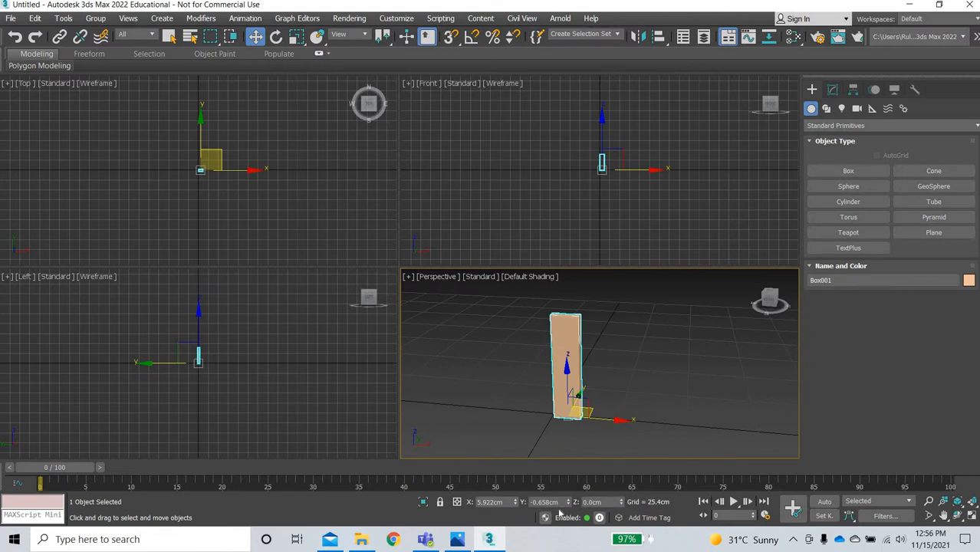
# Examine the curve of the stool's legs in the side-view reference photo, returning to 3ds Max.
pyautogui.hotkey('alt', 'Tab')
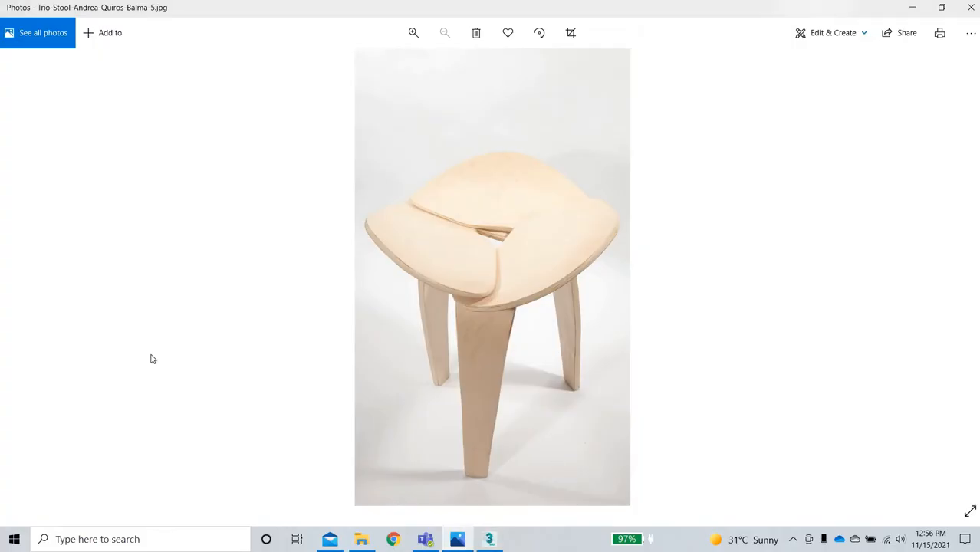
pyautogui.click(12, 273)
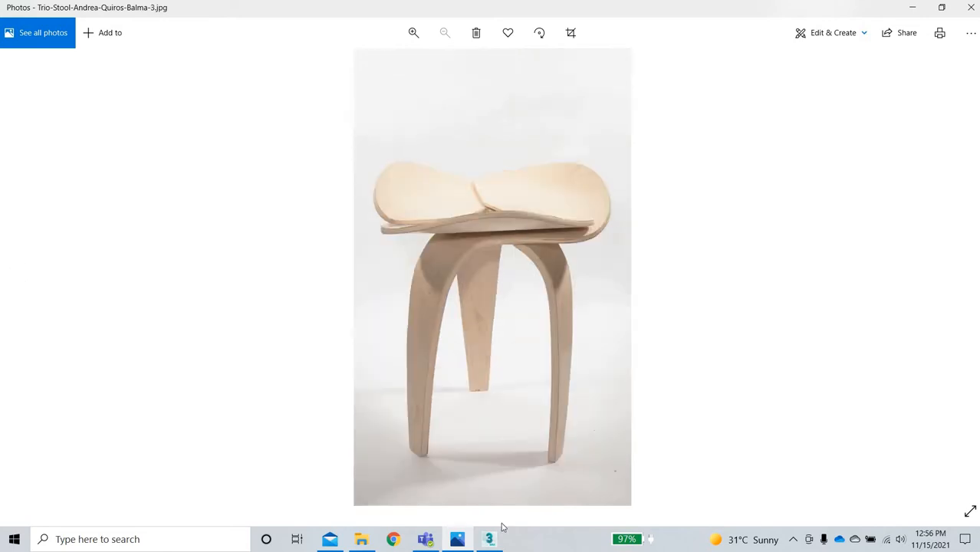
pyautogui.hotkey('alt', 'Tab')
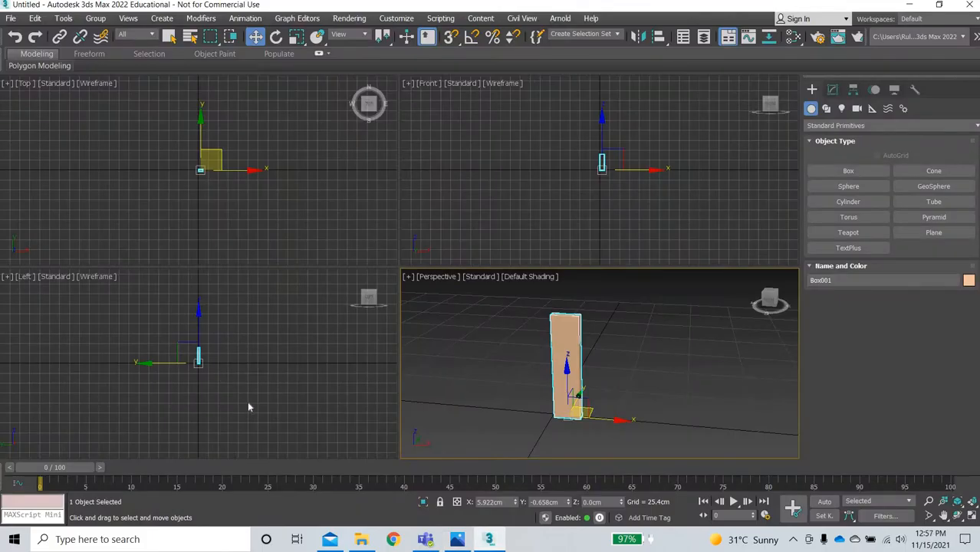
# Convert the box to an Editable Poly and turn on Edged Faces in the Perspective view.
pyautogui.click(245, 399)
pyautogui.scroll(5, 245, 399)
pyautogui.moveTo(246, 399); pyautogui.dragTo(301, 445, button='middle')
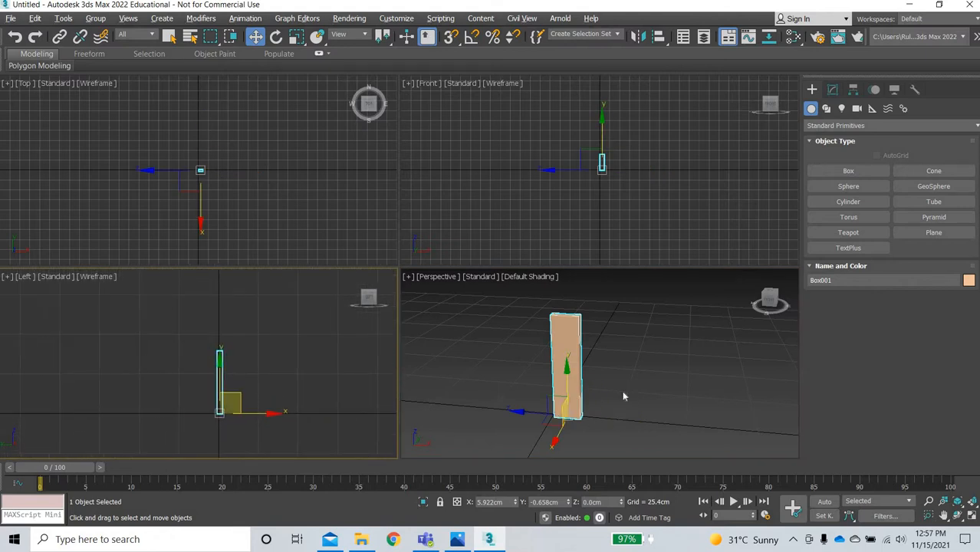
pyautogui.keyDown('alt'); pyautogui.moveTo(623, 396); pyautogui.dragTo(572, 422, button='middle'); pyautogui.keyUp('alt')
pyautogui.click(833, 90)
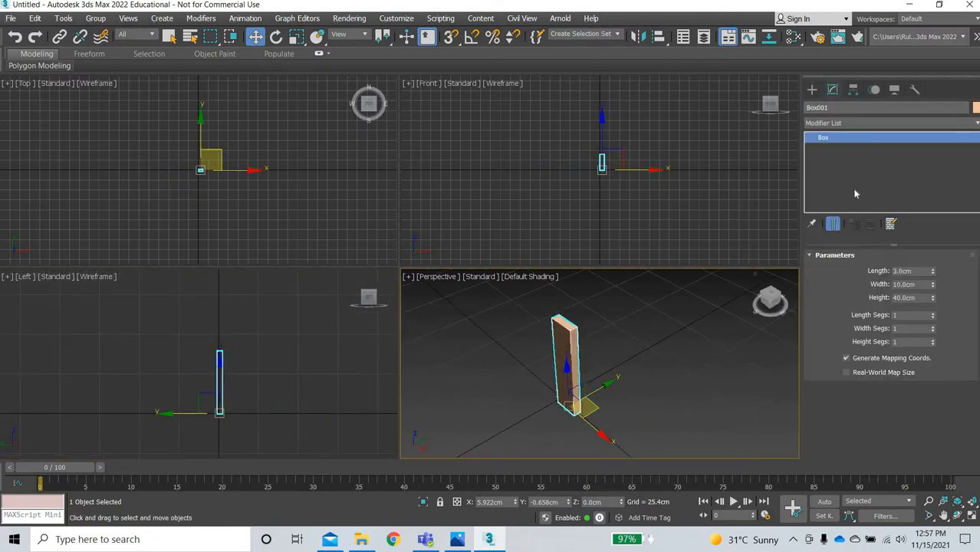
pyautogui.rightClick(564, 346)
pyautogui.moveTo(614, 486)
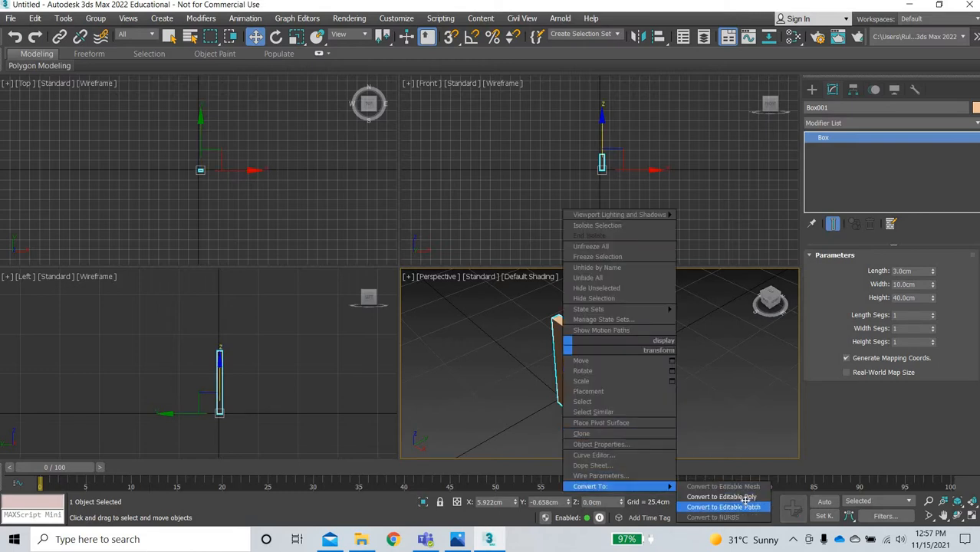
pyautogui.click(725, 497)
pyautogui.click(530, 276)
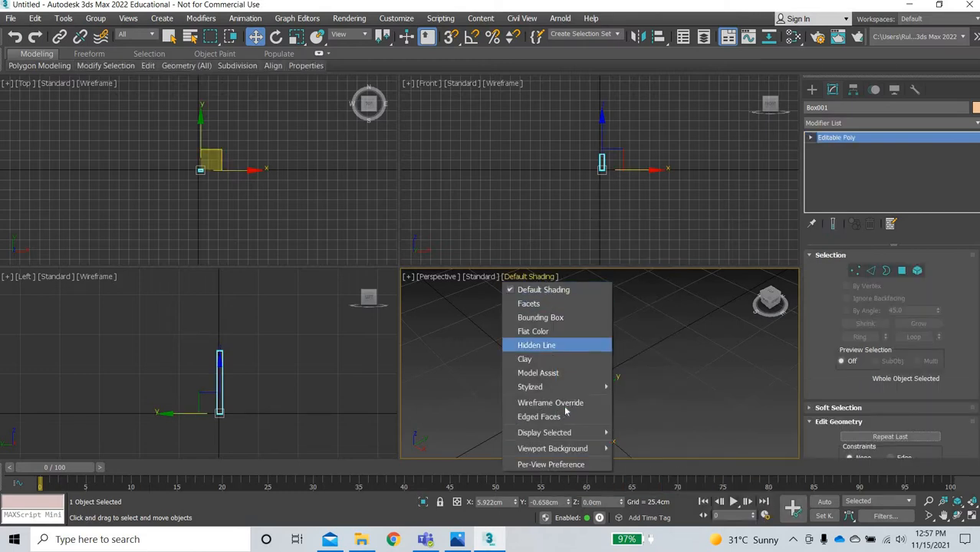
pyautogui.click(560, 416)
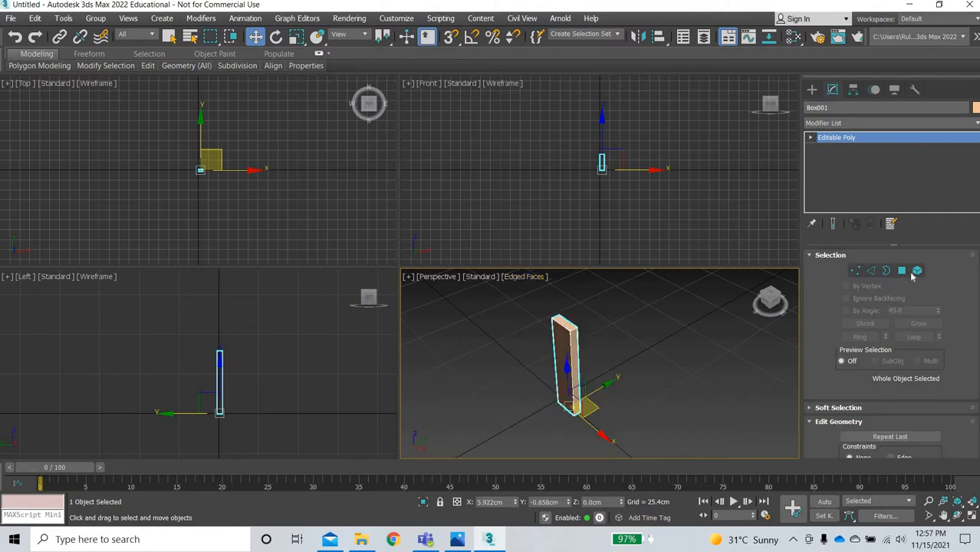
# Extrude the box's top polygon upward three times, 5 cm each.
pyautogui.press('4')
pyautogui.moveTo(273, 391); pyautogui.dragTo(289, 408, button='middle')
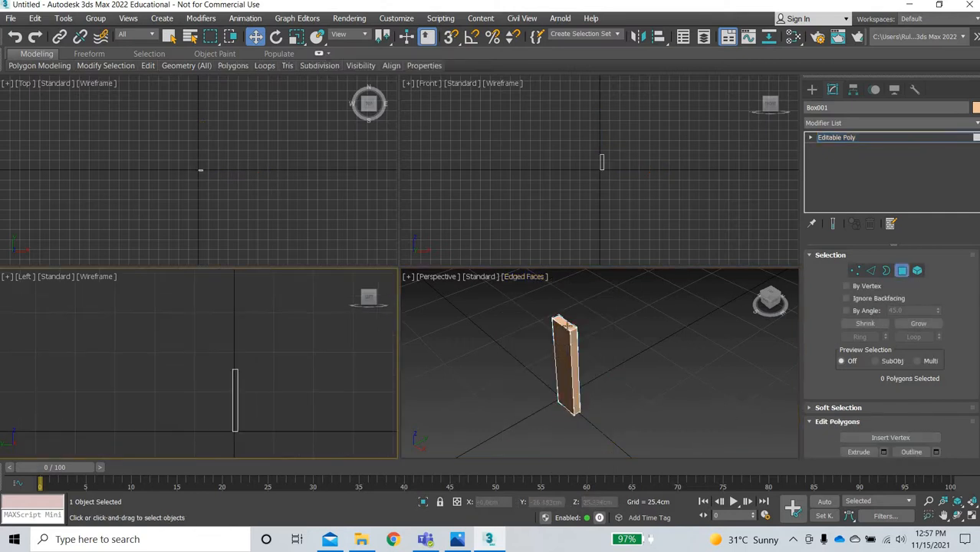
pyautogui.click(567, 327)
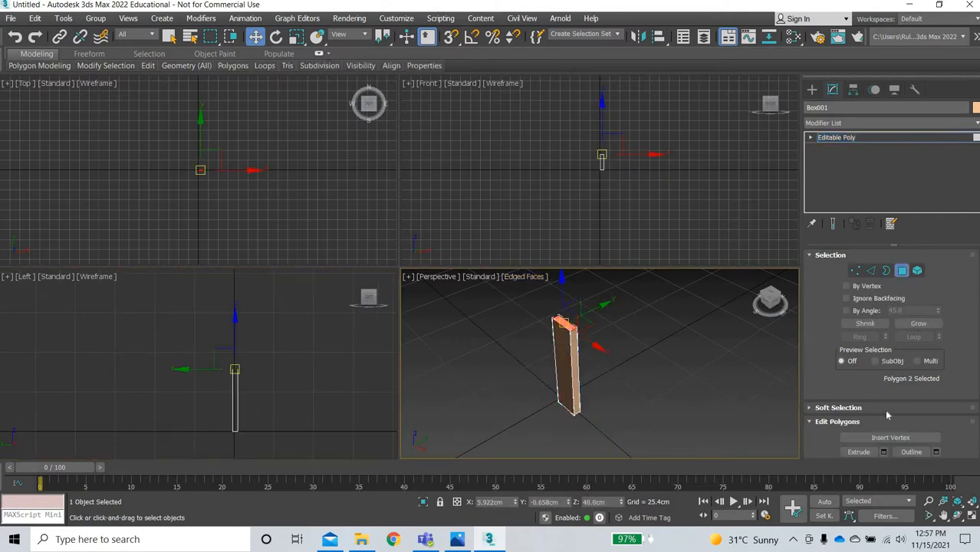
pyautogui.click(884, 452)
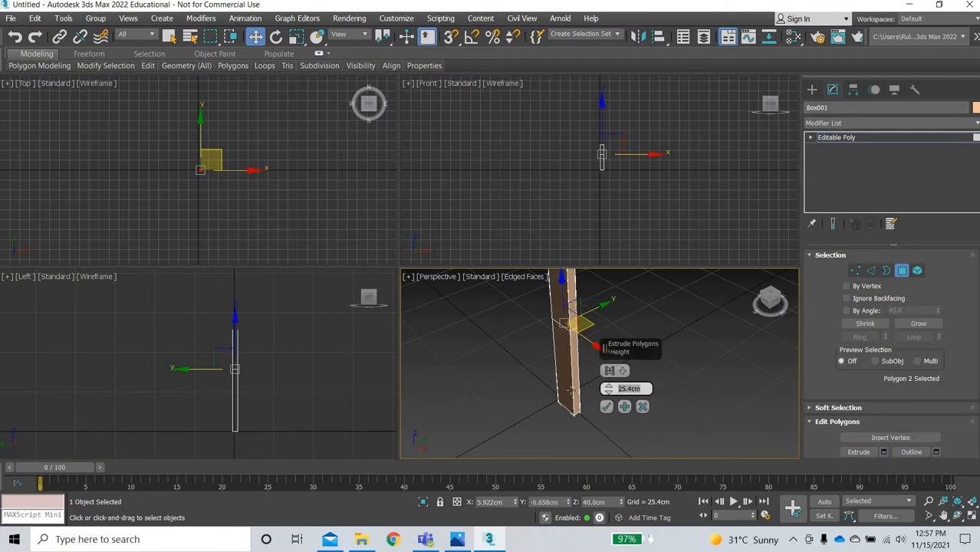
pyautogui.write('5')
pyautogui.press('Return')
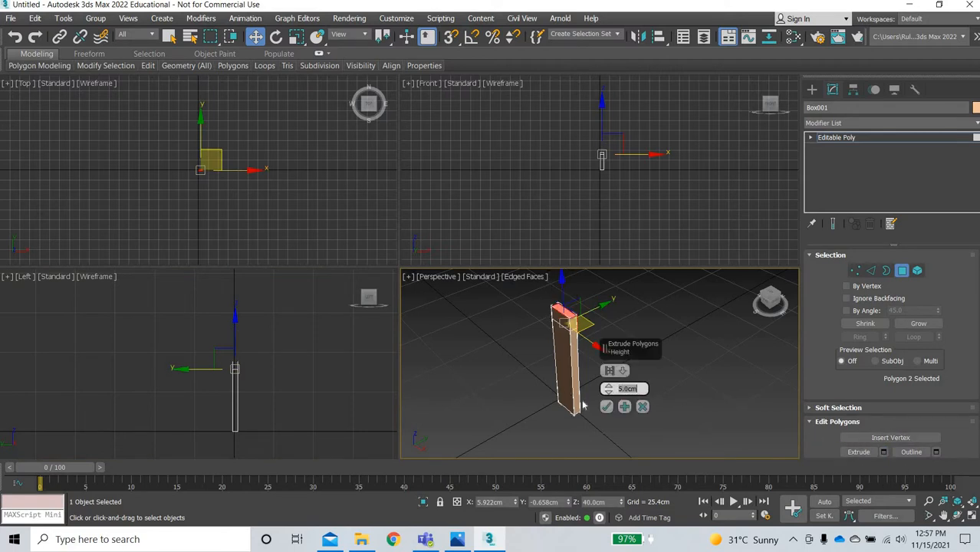
pyautogui.click(625, 406)
pyautogui.click(625, 407)
pyautogui.click(607, 407)
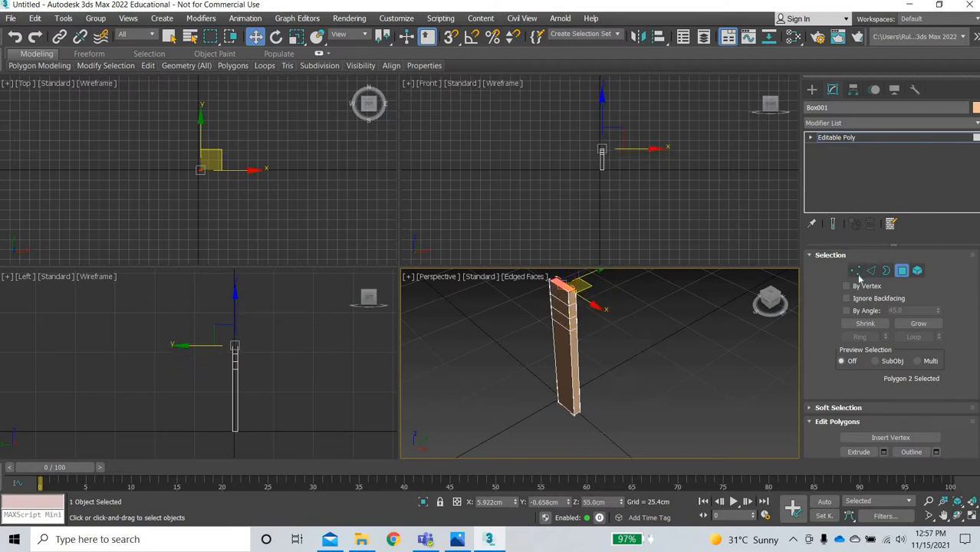
# In the Left view, bend the leg's top over by rotating the upper three vertex rows, the upper two, and the topmost row.
pyautogui.press('1')
pyautogui.click(289, 403)
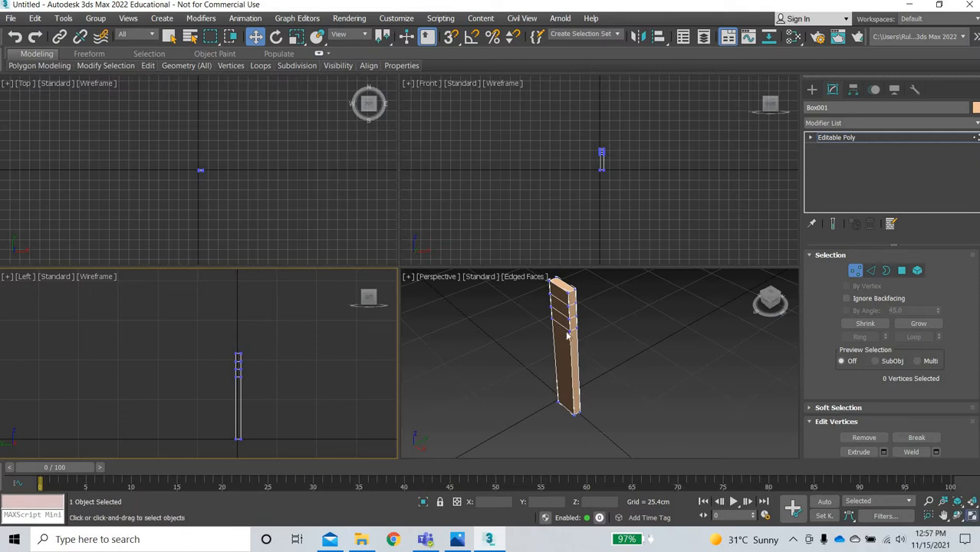
pyautogui.hotkey('alt', 'w')
pyautogui.moveTo(557, 331); pyautogui.dragTo(519, 374, button='middle')
pyautogui.scroll(5, 517, 372)
pyautogui.moveTo(415, 275); pyautogui.dragTo(447, 315, button='middle')
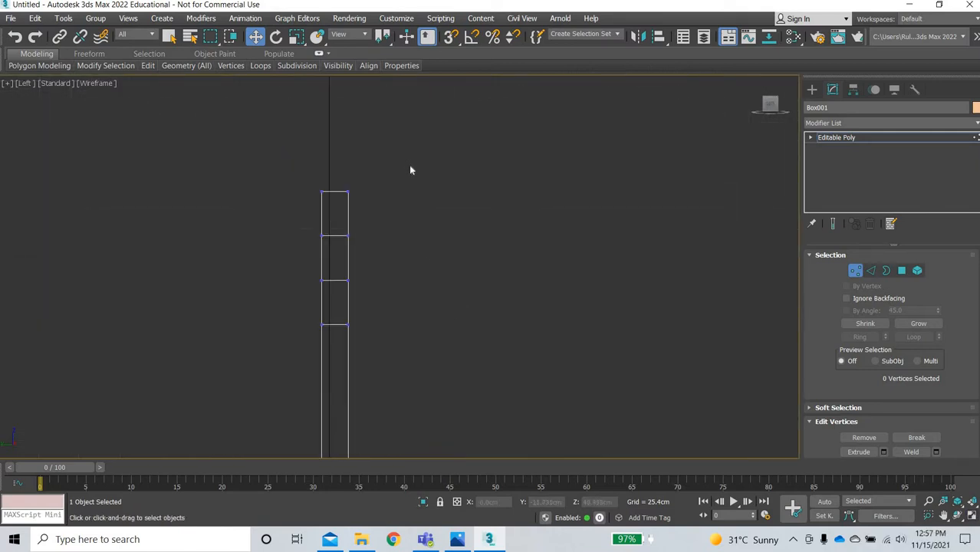
pyautogui.moveTo(411, 171); pyautogui.dragTo(425, 186, button='middle')
pyautogui.moveTo(409, 301); pyautogui.dragTo(285, 163)
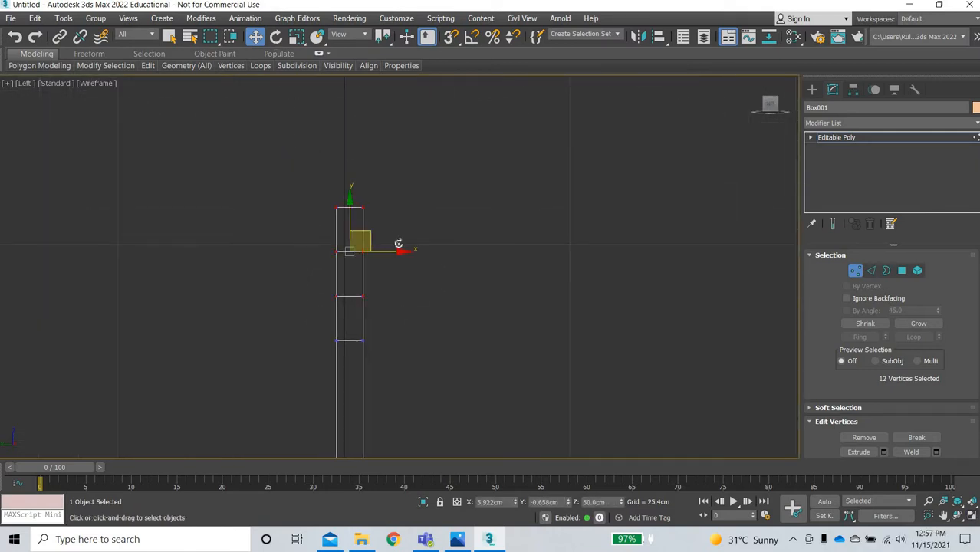
pyautogui.press('e')
pyautogui.moveTo(381, 217); pyautogui.dragTo(318, 267)
pyautogui.moveTo(417, 247); pyautogui.dragTo(368, 275)
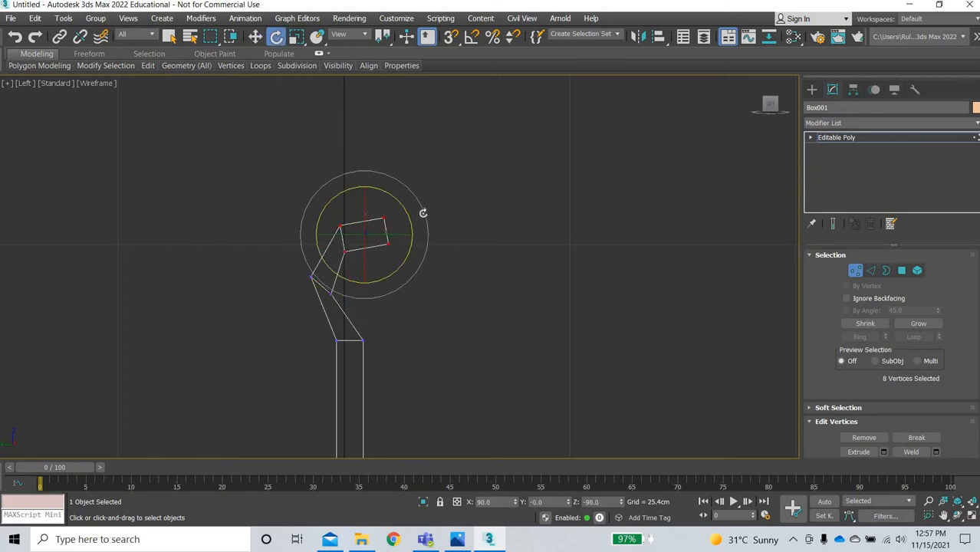
pyautogui.moveTo(425, 208); pyautogui.dragTo(369, 266)
pyautogui.moveTo(427, 217); pyautogui.dragTo(428, 223)
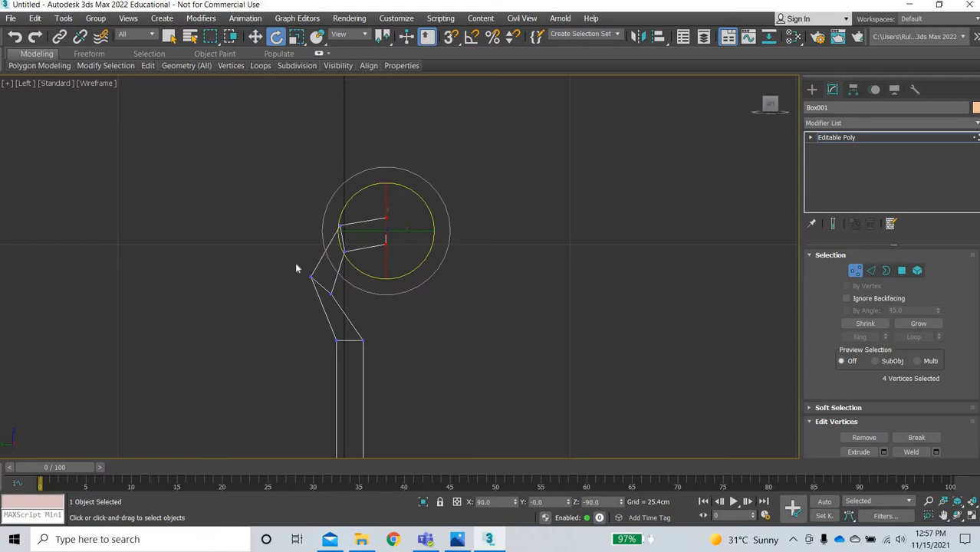
# In the Left view, rotate the second vertex row from the leg's end, and shift the upper three and upper two rows sideways into a smoother forward curve.
pyautogui.moveTo(291, 309); pyautogui.dragTo(380, 215)
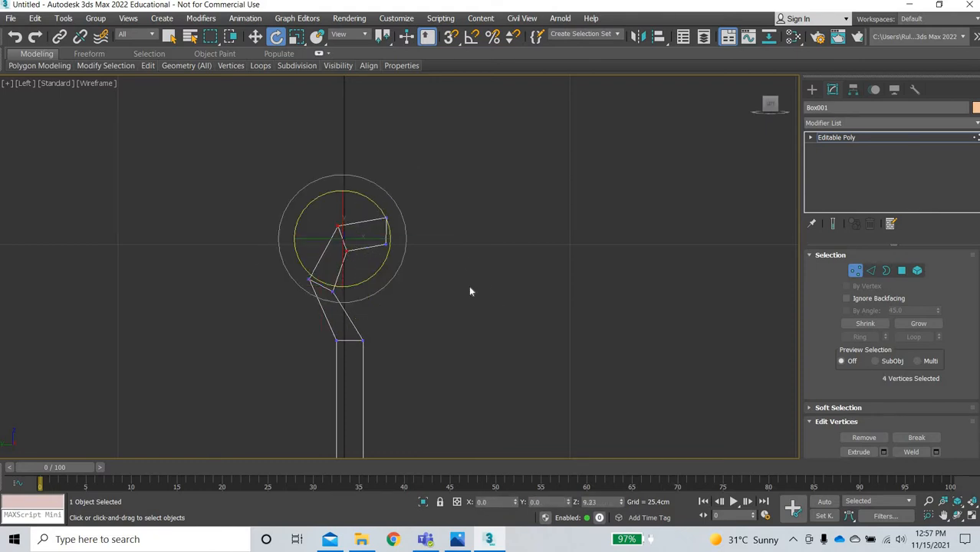
pyautogui.moveTo(374, 278); pyautogui.dragTo(426, 203)
pyautogui.click(257, 38)
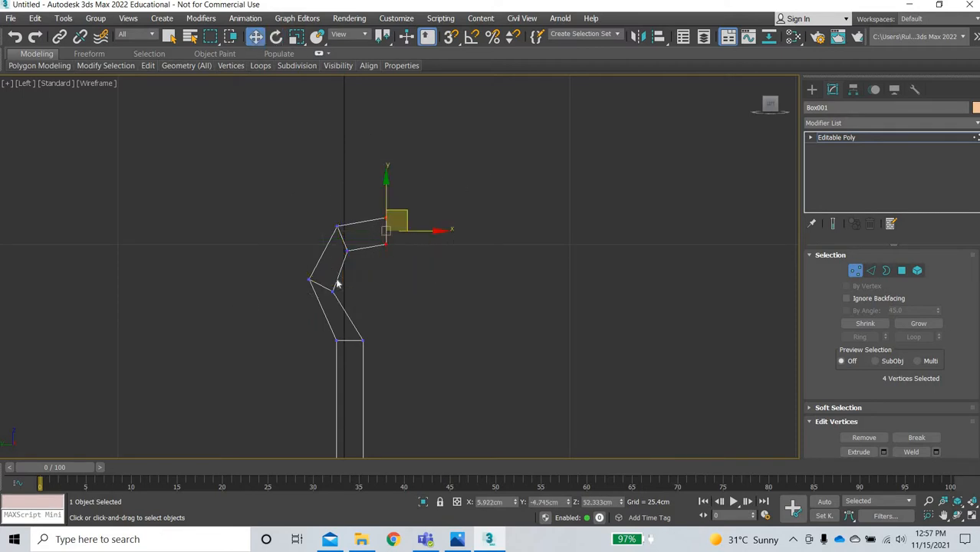
pyautogui.moveTo(486, 305); pyautogui.dragTo(228, 151)
pyautogui.moveTo(432, 257); pyautogui.dragTo(455, 233)
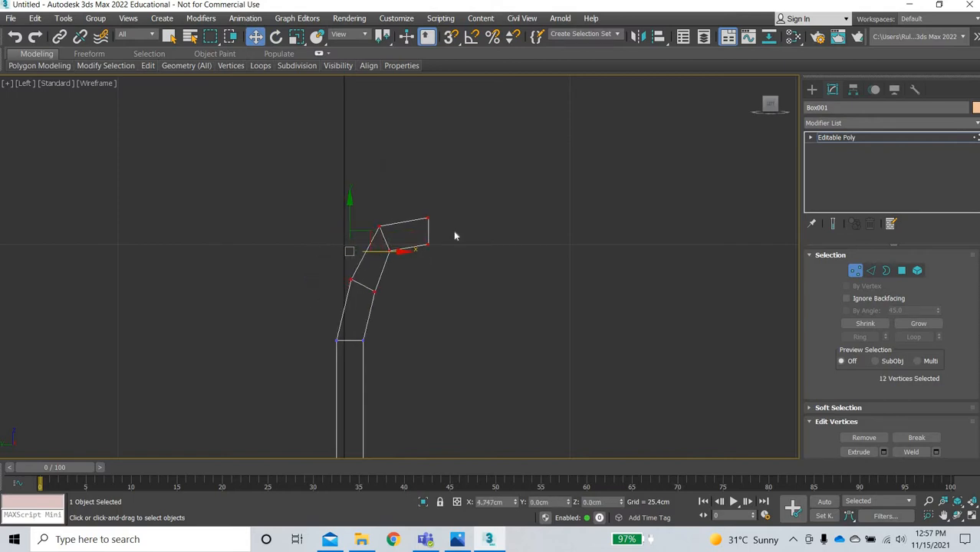
pyautogui.moveTo(324, 257); pyautogui.dragTo(522, 172)
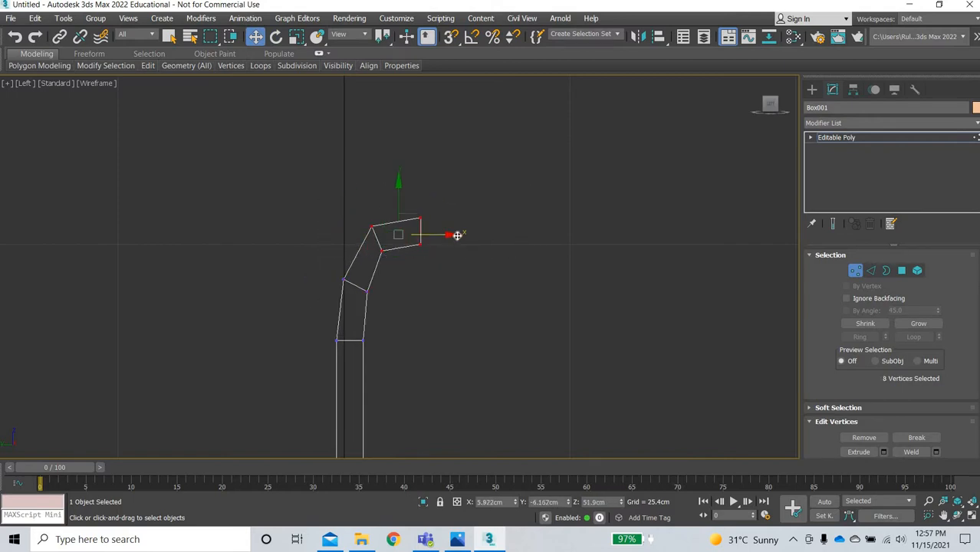
pyautogui.moveTo(458, 235); pyautogui.dragTo(477, 255)
pyautogui.click(570, 363)
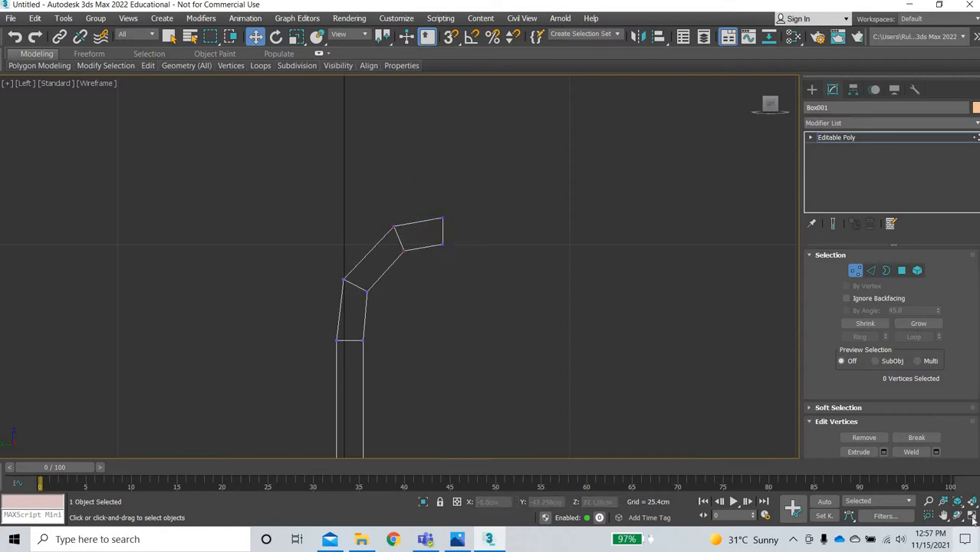
# Extrude the polygon at the free end of the leg's bent top by 10 cm.
pyautogui.click(972, 520)
pyautogui.keyDown('alt'); pyautogui.moveTo(679, 424); pyautogui.dragTo(611, 388, button='middle'); pyautogui.keyUp('alt')
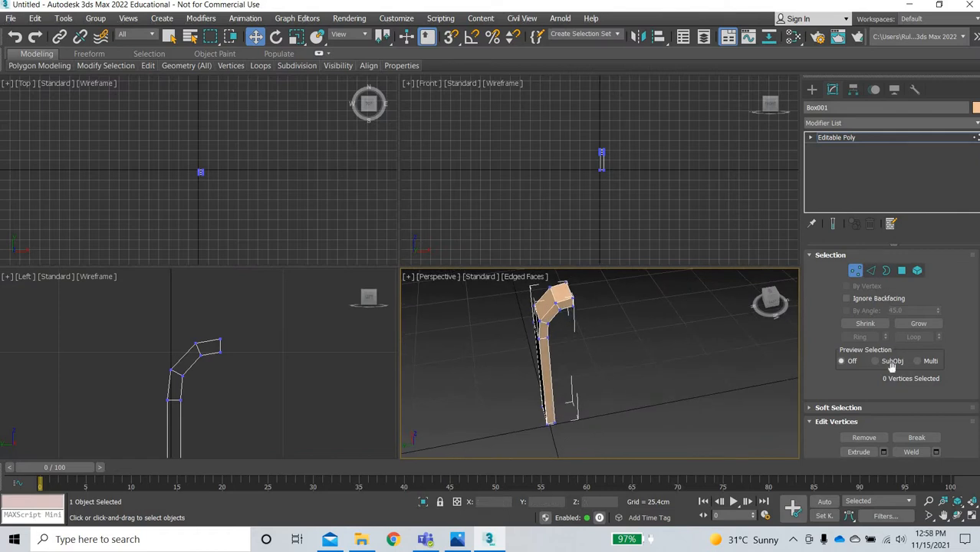
pyautogui.press('4')
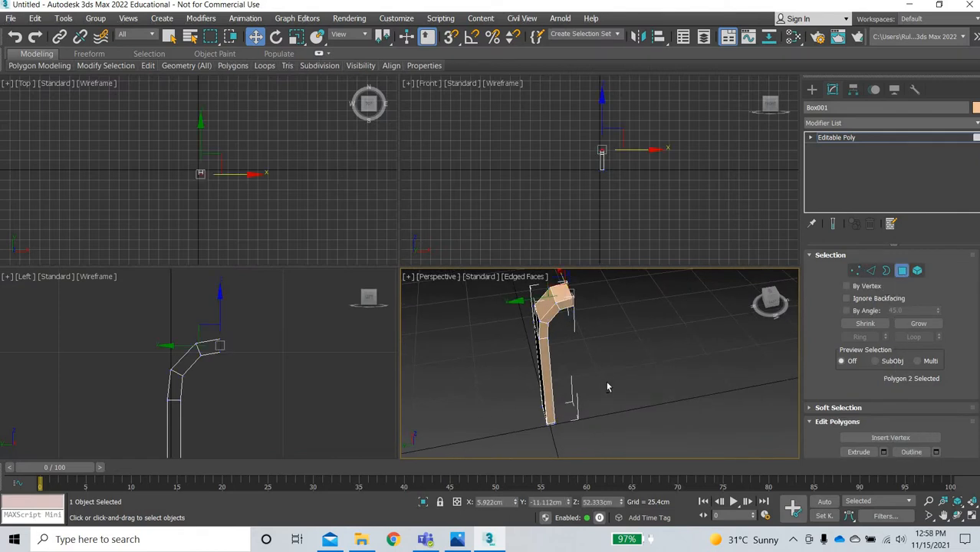
pyautogui.keyDown('alt'); pyautogui.moveTo(606, 381); pyautogui.dragTo(641, 380, button='middle'); pyautogui.keyUp('alt')
pyautogui.click(883, 452)
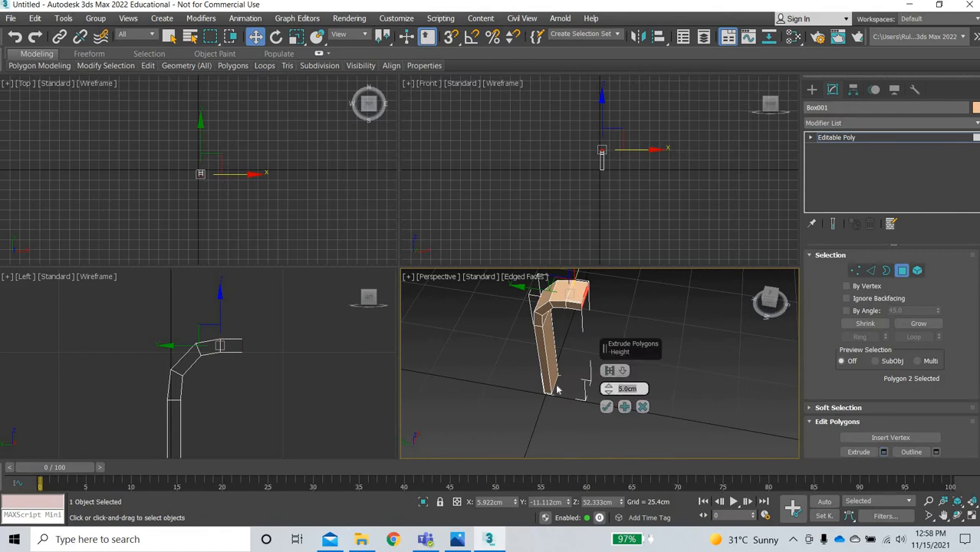
pyautogui.write('10')
pyautogui.press('Return')
# Check the stool's reference photo, and repeat the 10 cm extrusion of the leg's end polygon three more times.
pyautogui.click(468, 541)
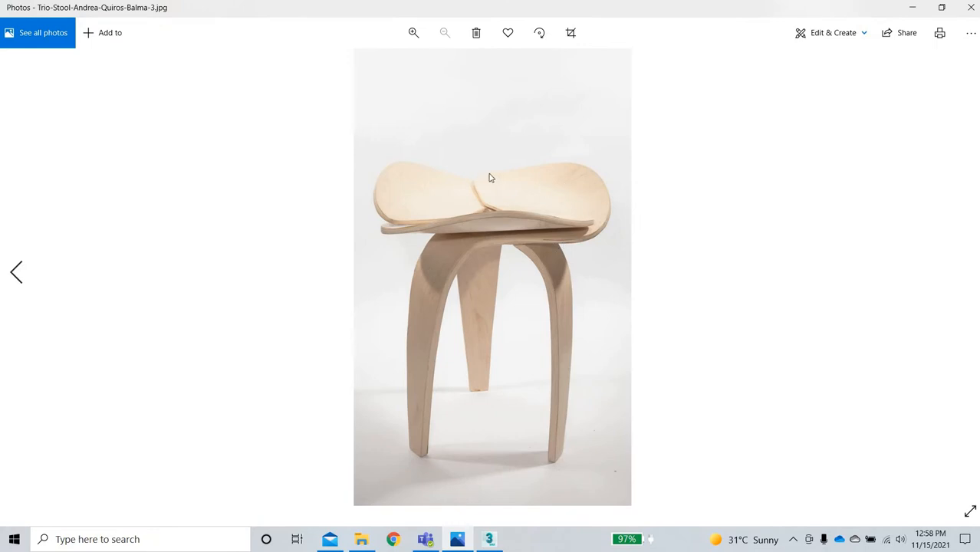
pyautogui.click(491, 541)
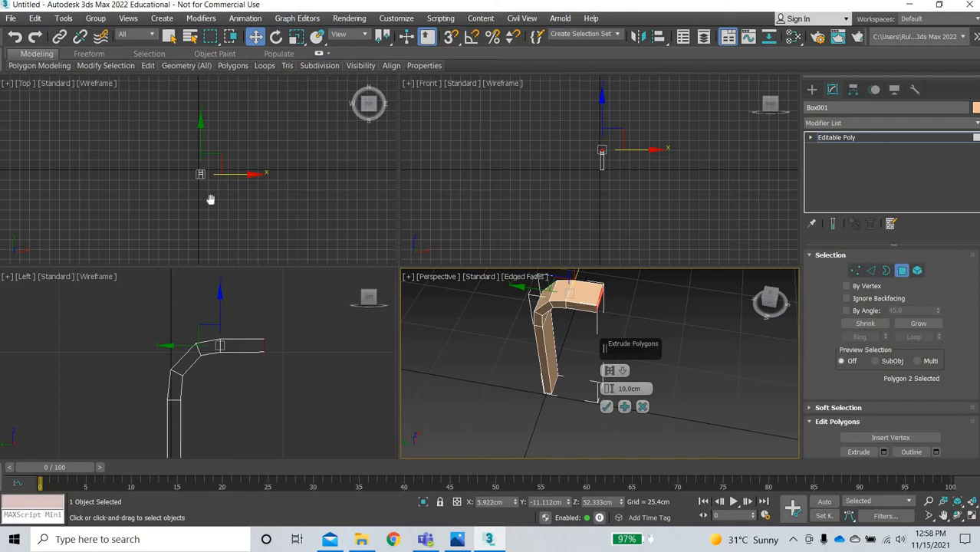
pyautogui.moveTo(211, 199); pyautogui.dragTo(212, 202, button='middle')
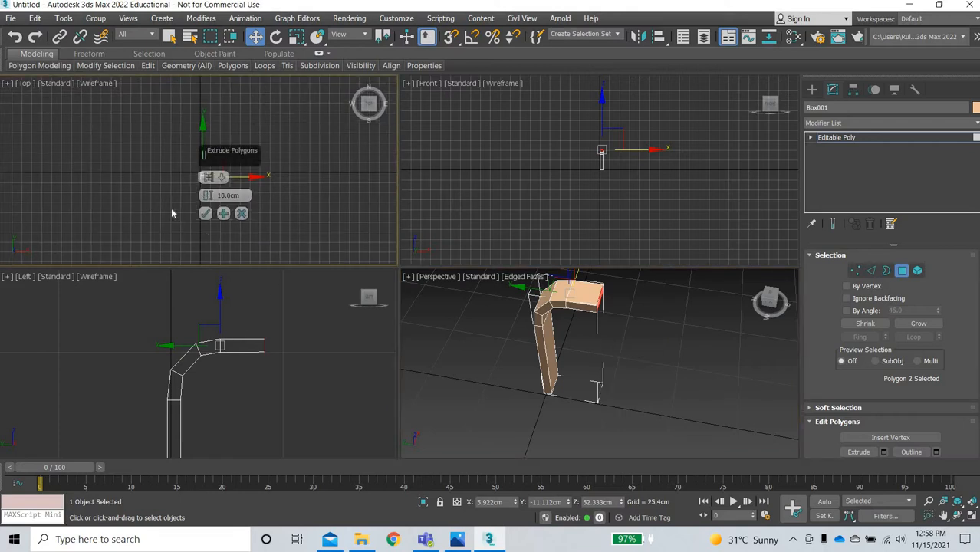
pyautogui.scroll(5, 171, 209)
pyautogui.moveTo(300, 196); pyautogui.dragTo(149, 276, button='middle')
pyautogui.scroll(2, 136, 242)
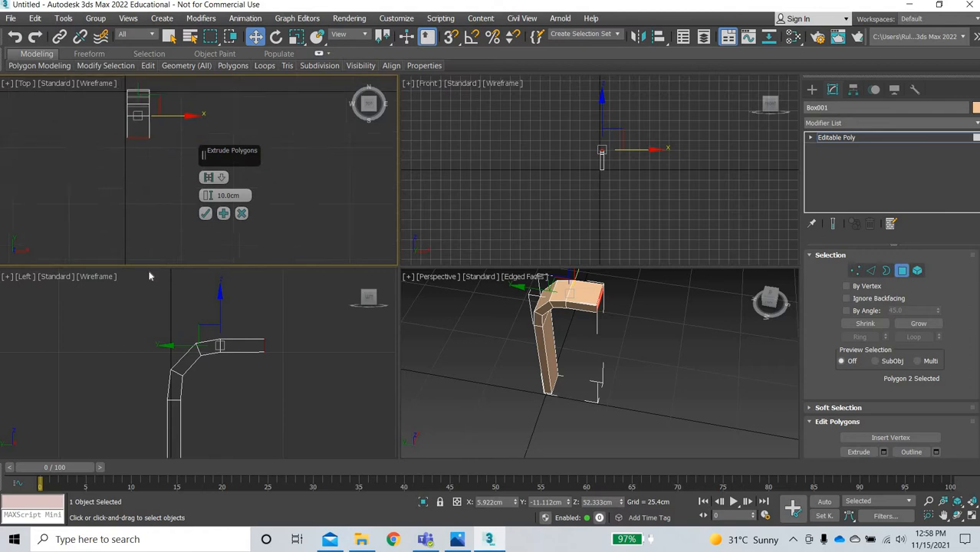
pyautogui.click(223, 215)
pyautogui.click(222, 215)
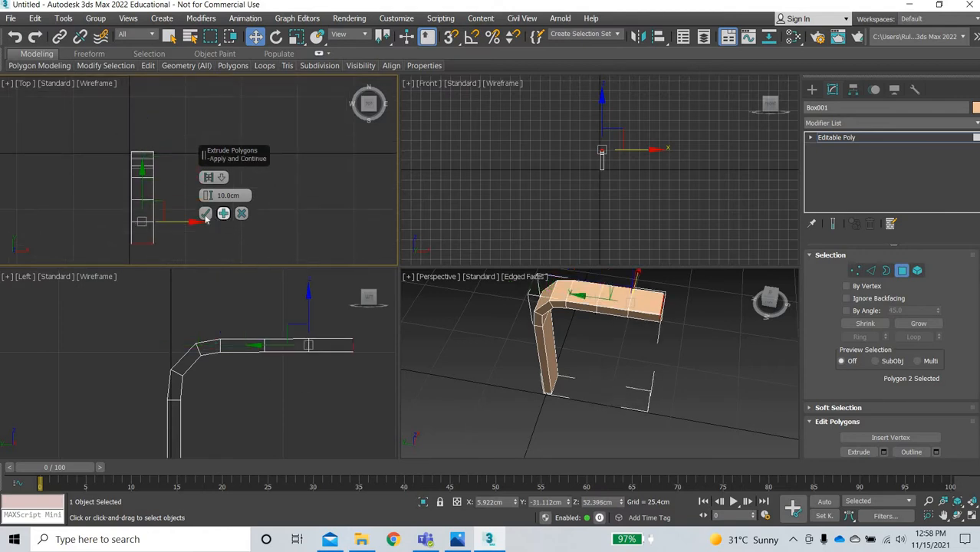
pyautogui.click(205, 217)
# In the Top view, bend the extruded arm sideways by rotating its last three vertex rows, the last two, and the end row.
pyautogui.moveTo(263, 248); pyautogui.dragTo(293, 201, button='middle')
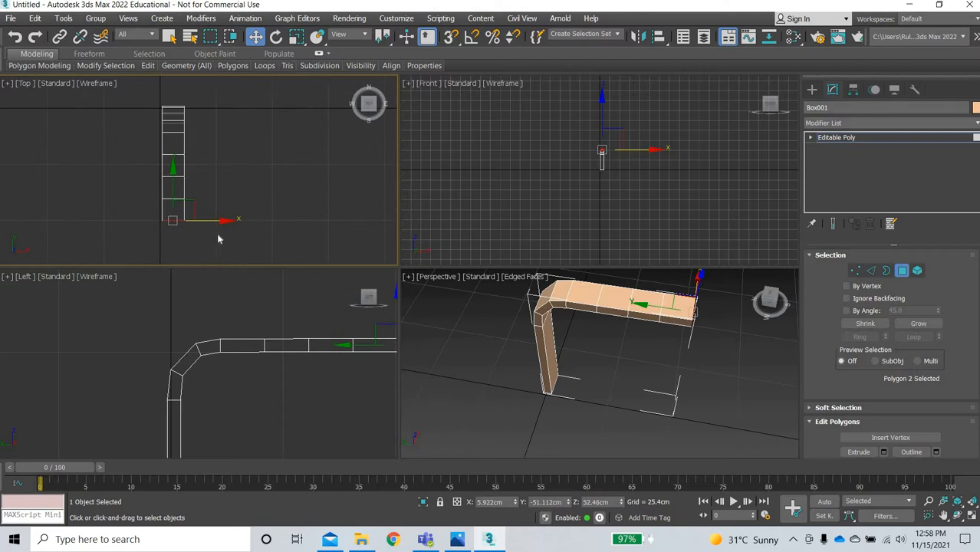
pyautogui.press('1')
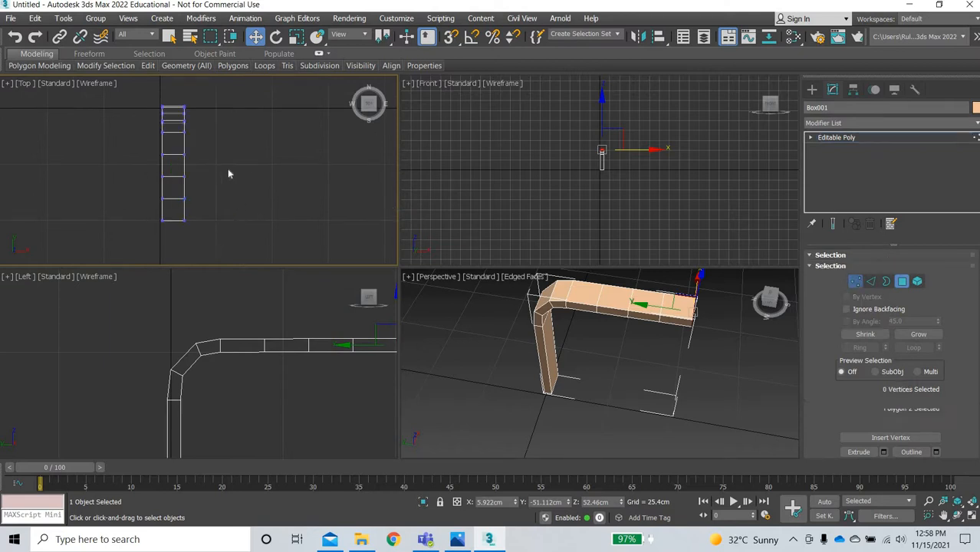
pyautogui.moveTo(250, 174); pyautogui.dragTo(275, 204)
pyautogui.click(276, 38)
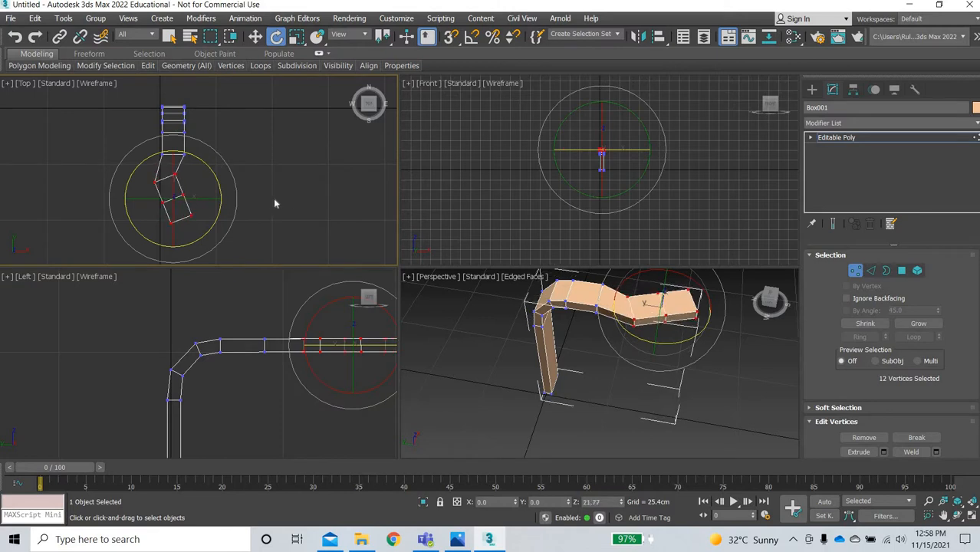
pyautogui.click(161, 247)
pyautogui.moveTo(223, 193); pyautogui.dragTo(220, 162)
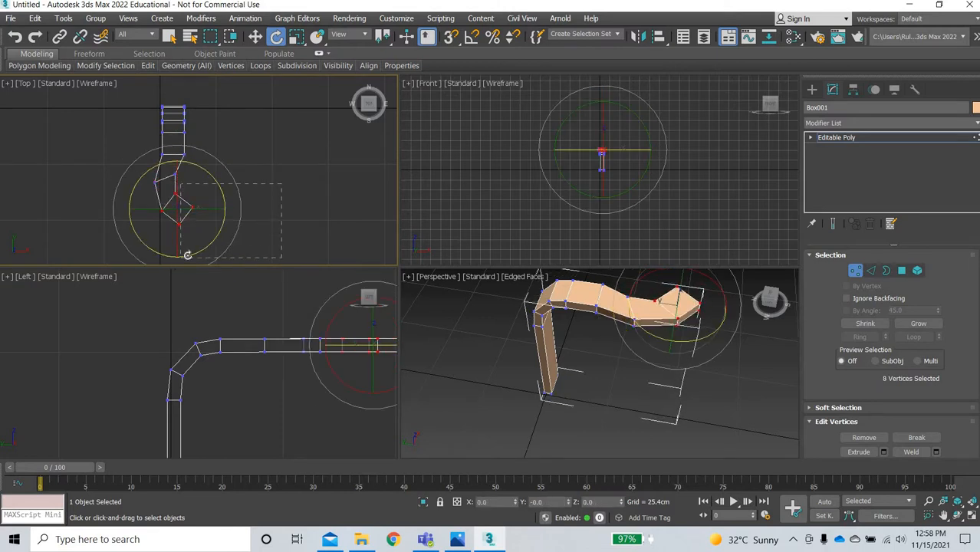
pyautogui.moveTo(187, 253); pyautogui.dragTo(296, 266)
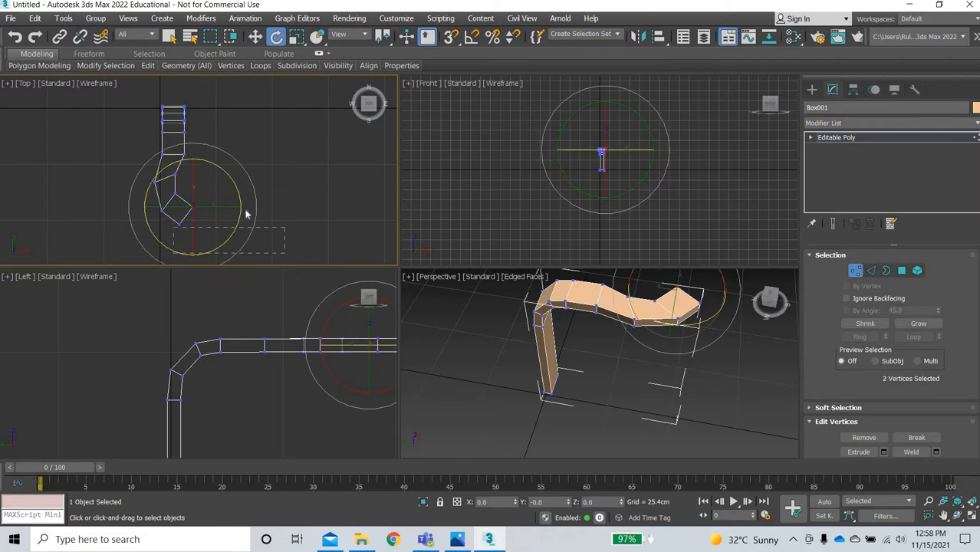
pyautogui.moveTo(246, 211); pyautogui.dragTo(232, 166)
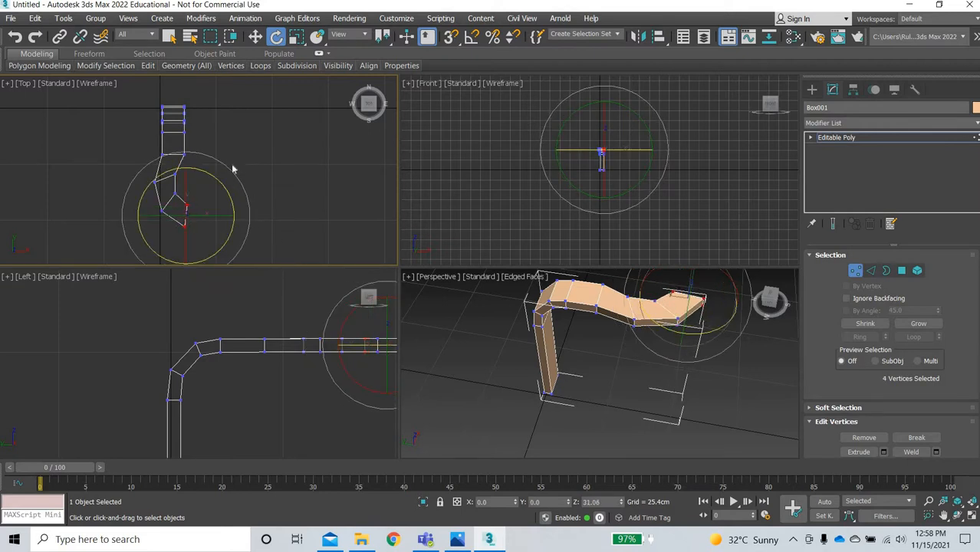
# Move the arm's last three vertex rows, the last two, and the end row in the Top view to form an even sideways curve.
pyautogui.click(254, 36)
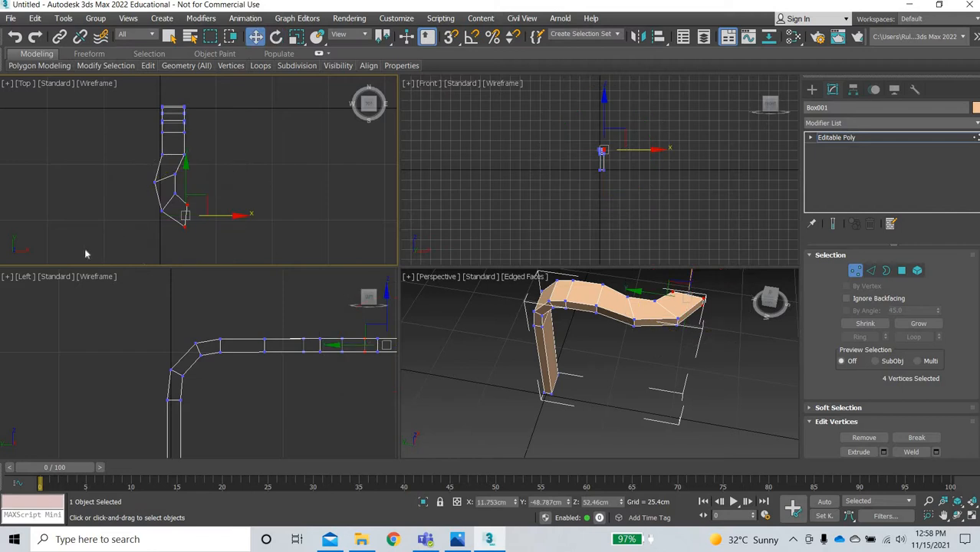
pyautogui.click(243, 166)
pyautogui.moveTo(125, 236); pyautogui.dragTo(304, 164)
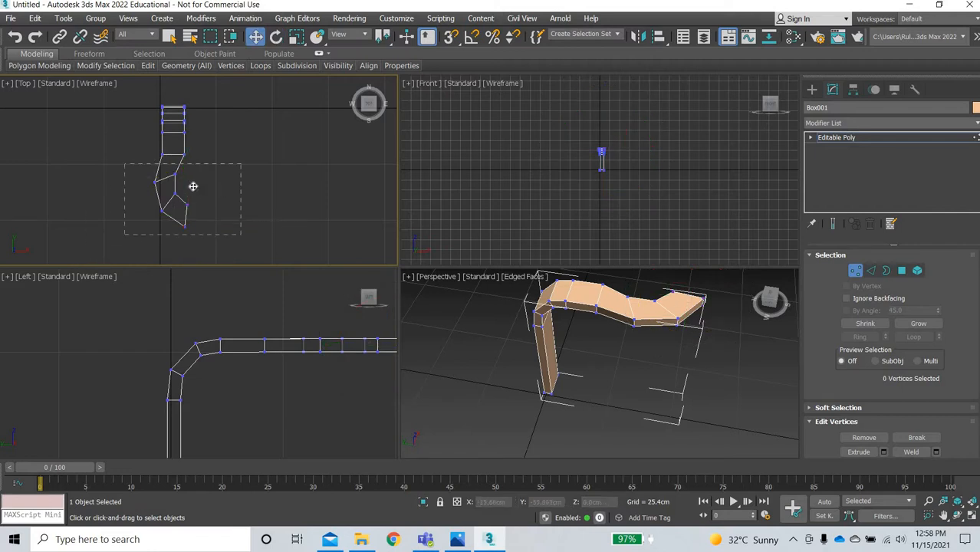
pyautogui.moveTo(197, 185); pyautogui.dragTo(211, 180)
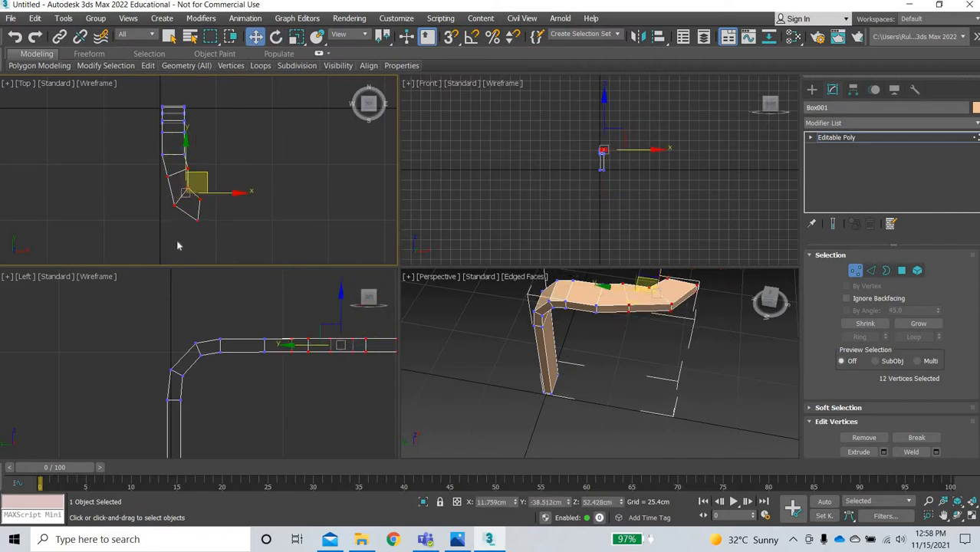
pyautogui.moveTo(162, 252); pyautogui.dragTo(242, 168)
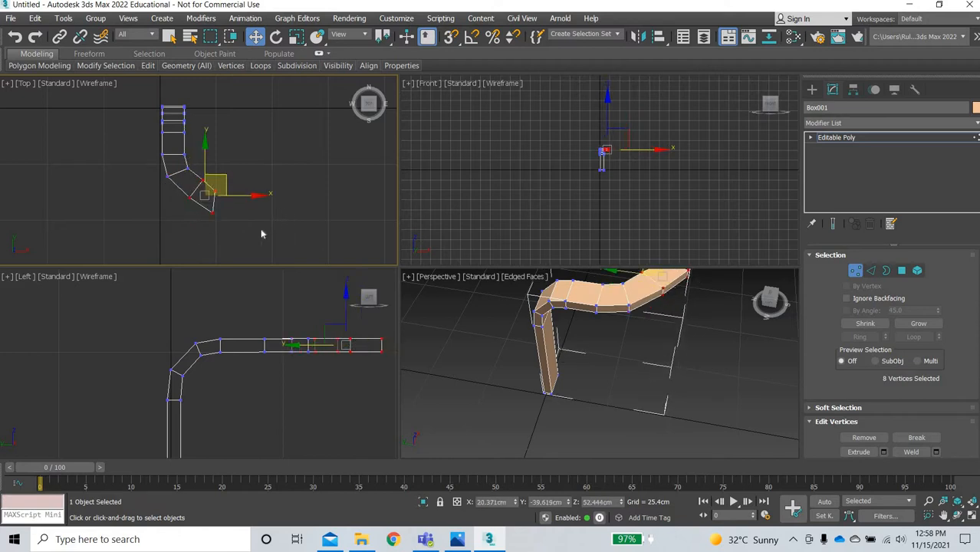
pyautogui.click(210, 237)
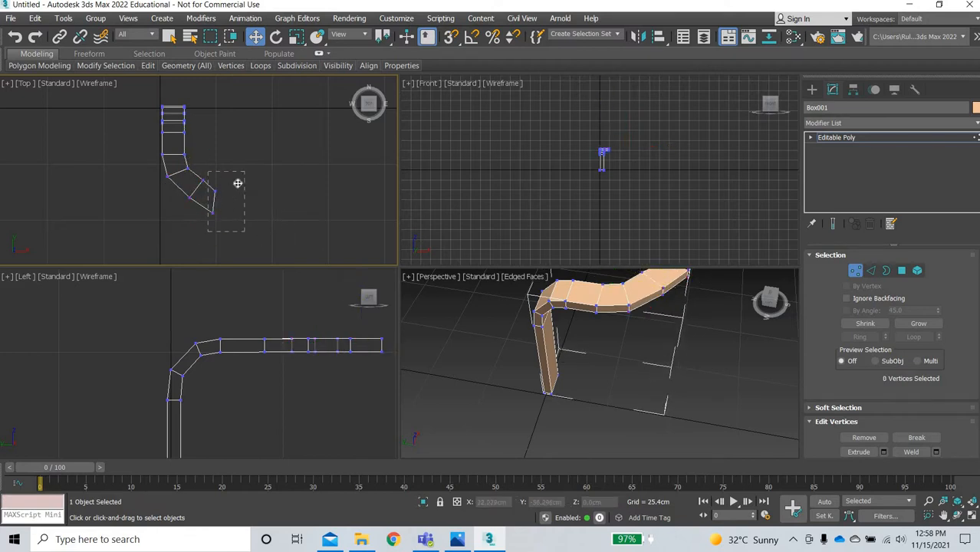
pyautogui.moveTo(238, 183); pyautogui.dragTo(242, 173)
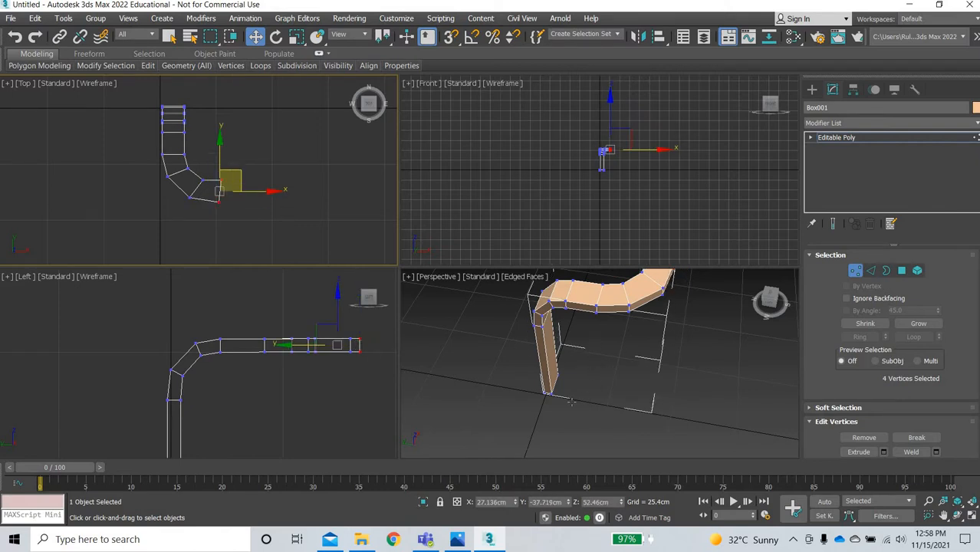
# Widen the arm's curved end in the Top view by moving its inner-edge vertices inward and its outer-edge vertices outward.
pyautogui.keyDown('alt'); pyautogui.moveTo(583, 404); pyautogui.dragTo(257, 245, button='middle'); pyautogui.keyUp('alt')
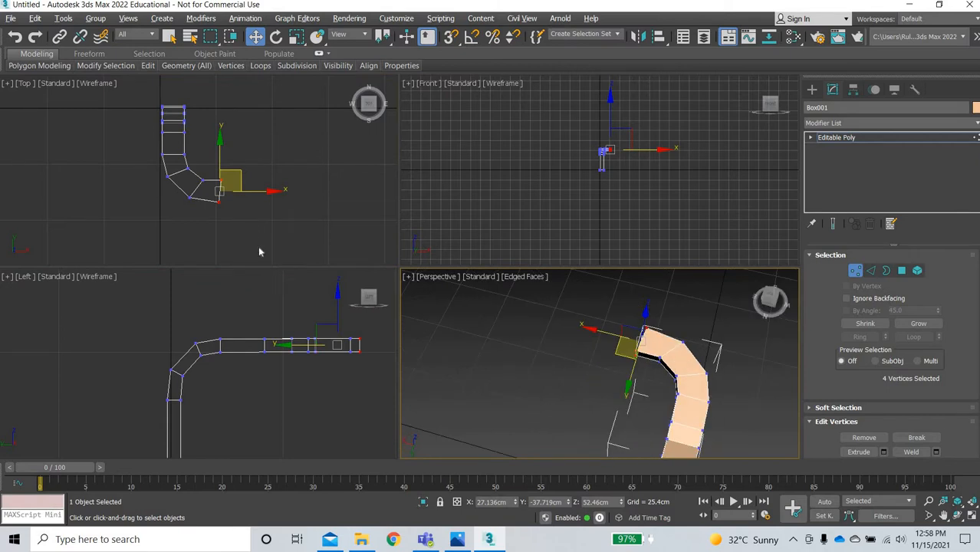
pyautogui.scroll(3, 257, 247)
pyautogui.moveTo(151, 140); pyautogui.dragTo(194, 206, button='middle')
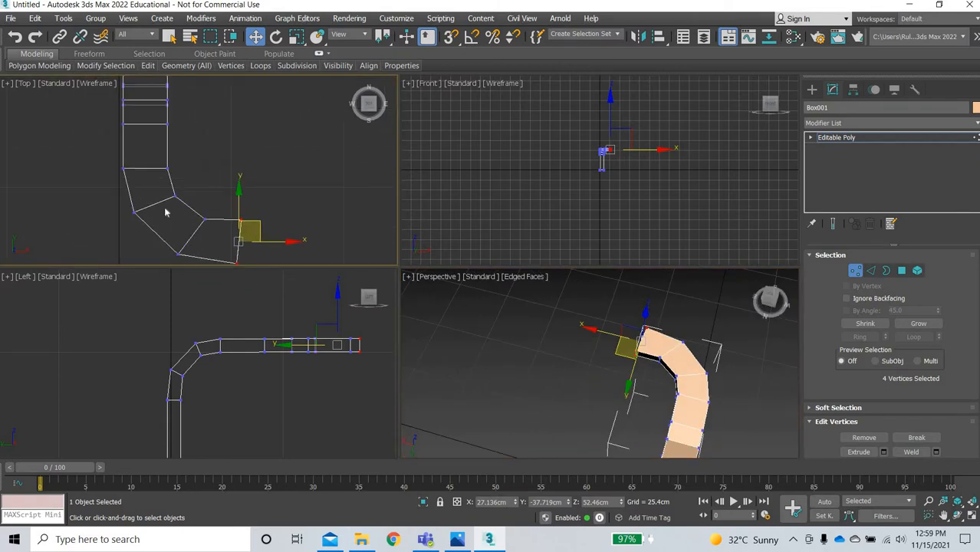
pyautogui.moveTo(170, 236); pyautogui.dragTo(170, 237)
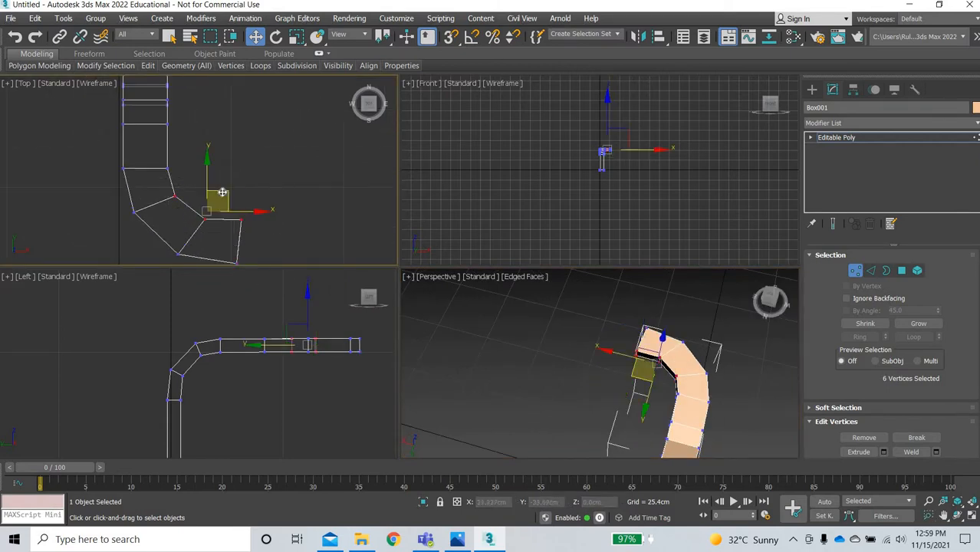
pyautogui.moveTo(221, 192); pyautogui.dragTo(201, 160)
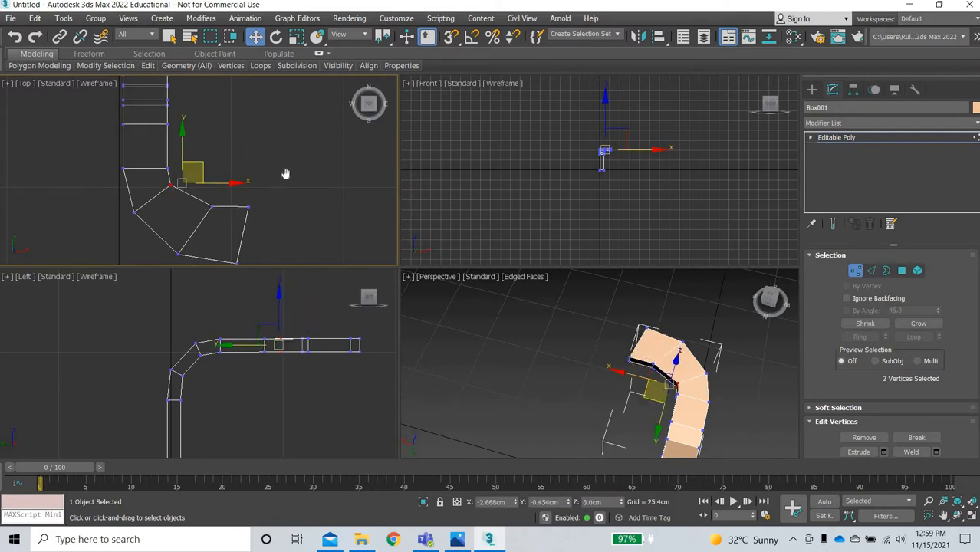
pyautogui.moveTo(120, 237); pyautogui.dragTo(131, 194, button='middle')
pyautogui.moveTo(167, 156); pyautogui.dragTo(145, 169)
pyautogui.moveTo(153, 237); pyautogui.dragTo(274, 238)
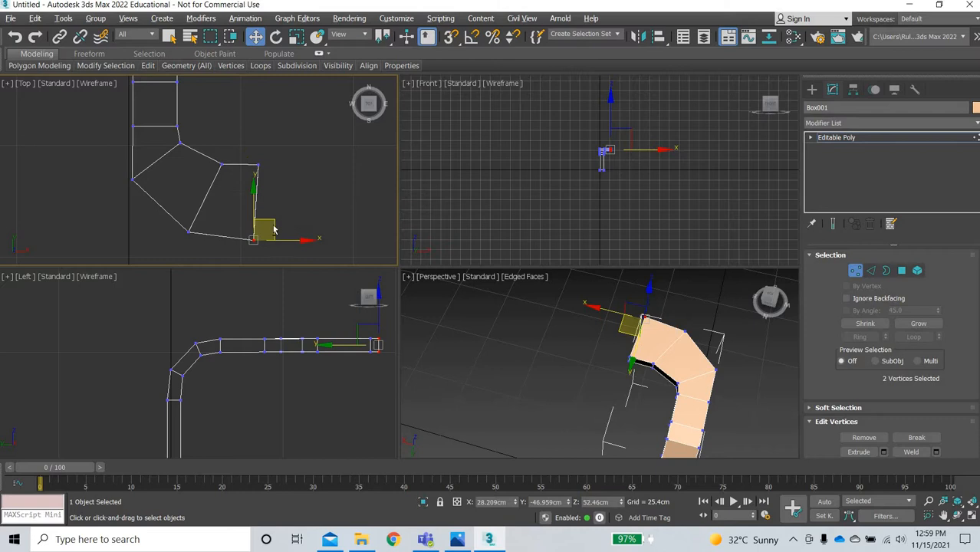
# Refine the arm's curve by moving the middle inner-edge vertex pair and pulling the outer-edge pair just before the bend outward.
pyautogui.keyDown('alt'); pyautogui.moveTo(274, 228); pyautogui.dragTo(260, 184, button='middle'); pyautogui.keyUp('alt')
pyautogui.scroll(3, 259, 177)
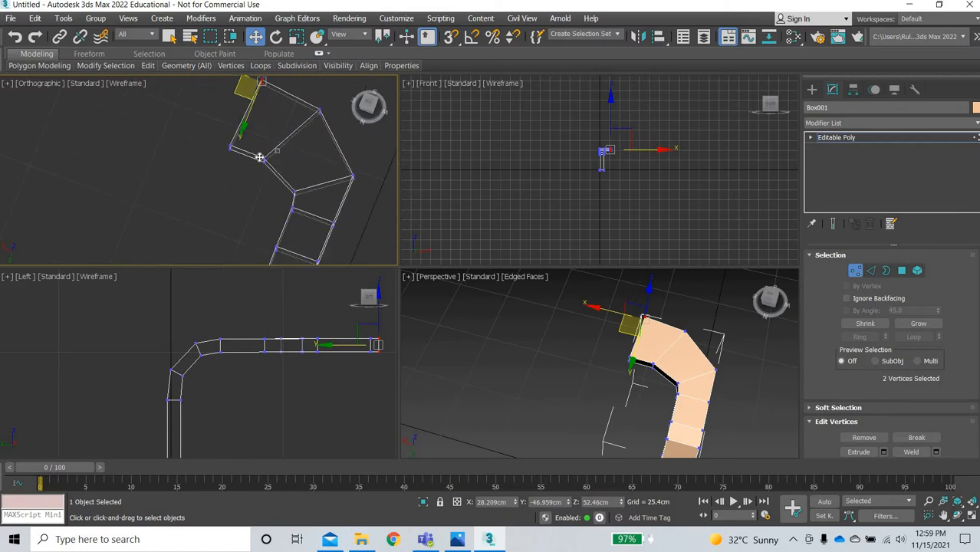
pyautogui.moveTo(260, 157); pyautogui.dragTo(265, 180)
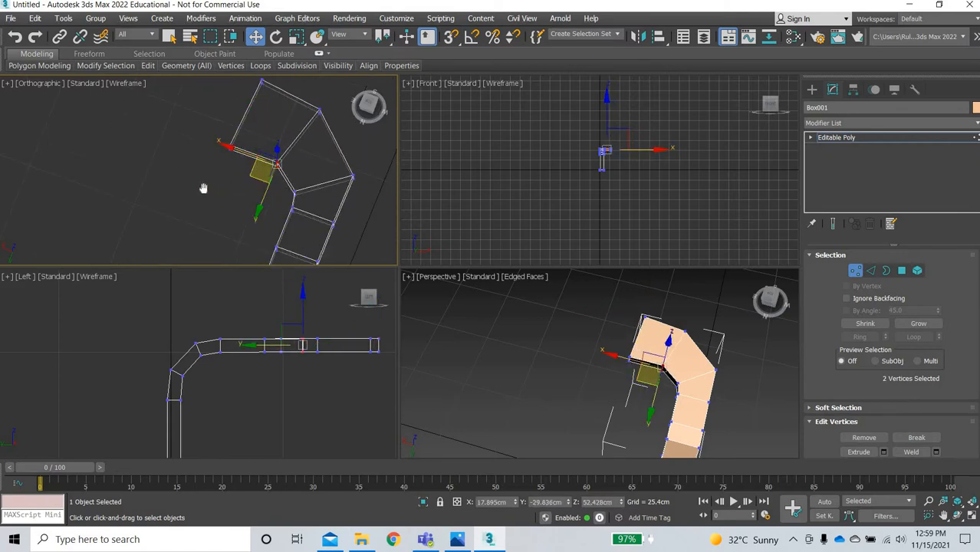
pyautogui.moveTo(340, 186); pyautogui.dragTo(249, 179, button='middle')
pyautogui.scroll(-3, 244, 193)
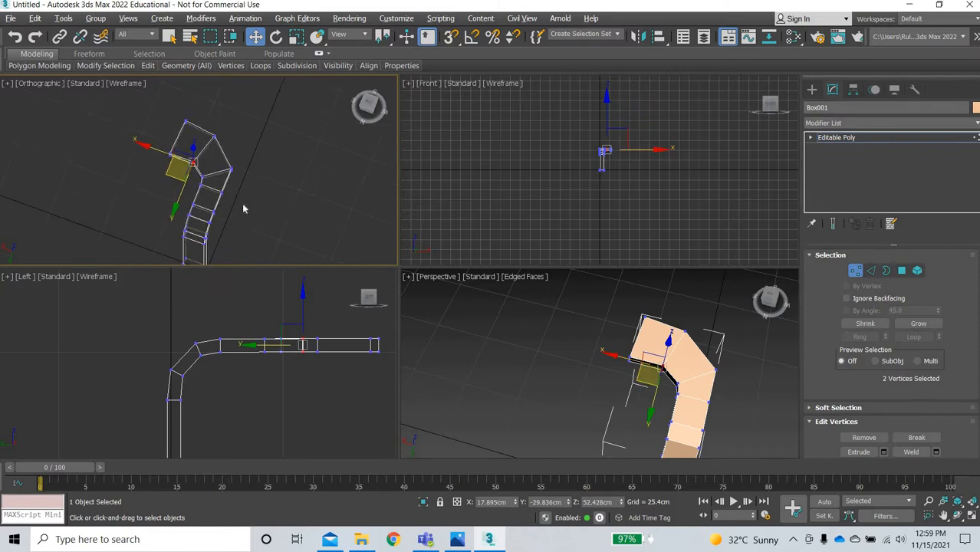
pyautogui.scroll(3, 243, 204)
pyautogui.click(197, 184)
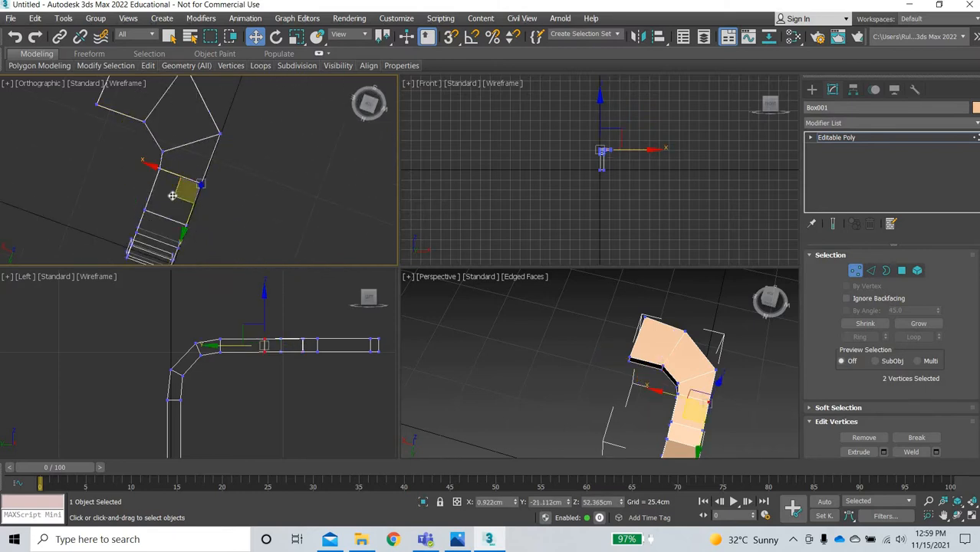
pyautogui.moveTo(277, 182); pyautogui.dragTo(310, 193, button='middle')
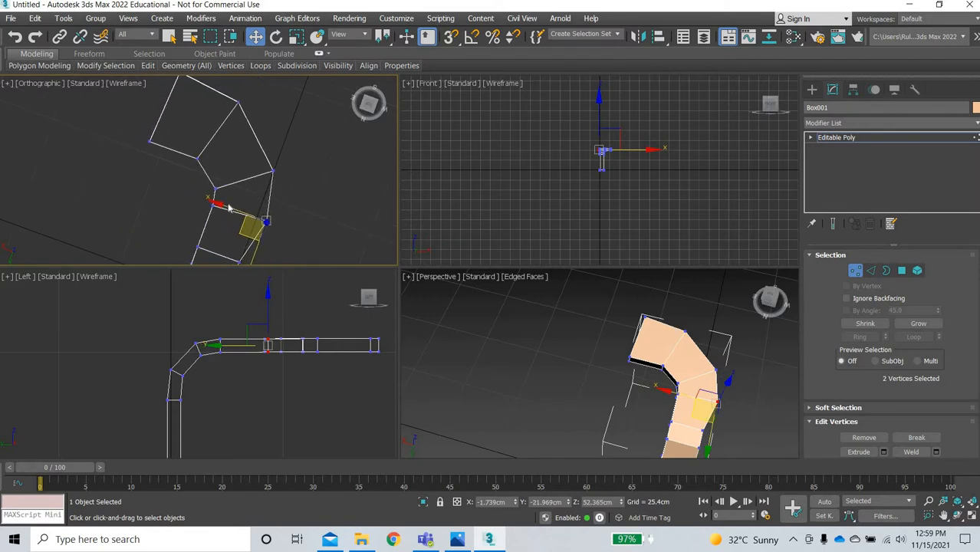
# Move the vertex row at the middle of the arm's bend slightly toward the arm's end and restore the Top view.
pyautogui.click(297, 160)
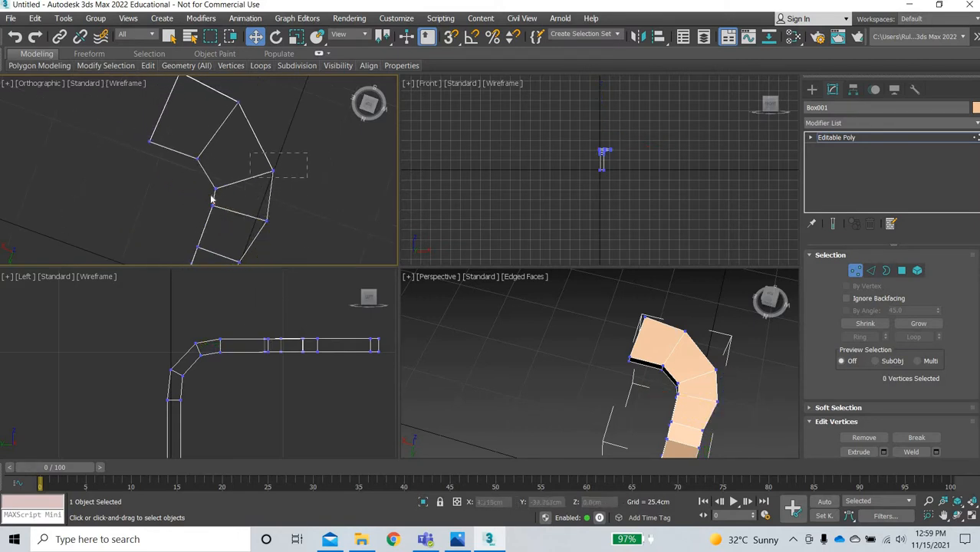
pyautogui.moveTo(212, 198); pyautogui.dragTo(224, 181)
pyautogui.keyDown('alt'); pyautogui.moveTo(290, 208); pyautogui.dragTo(310, 156, button='middle'); pyautogui.keyUp('alt')
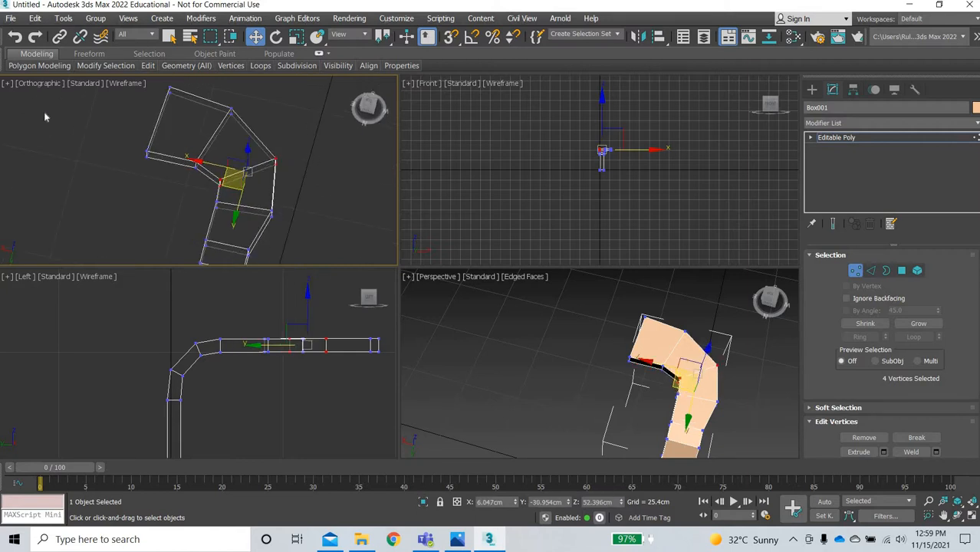
pyautogui.click(43, 83)
pyautogui.click(46, 153)
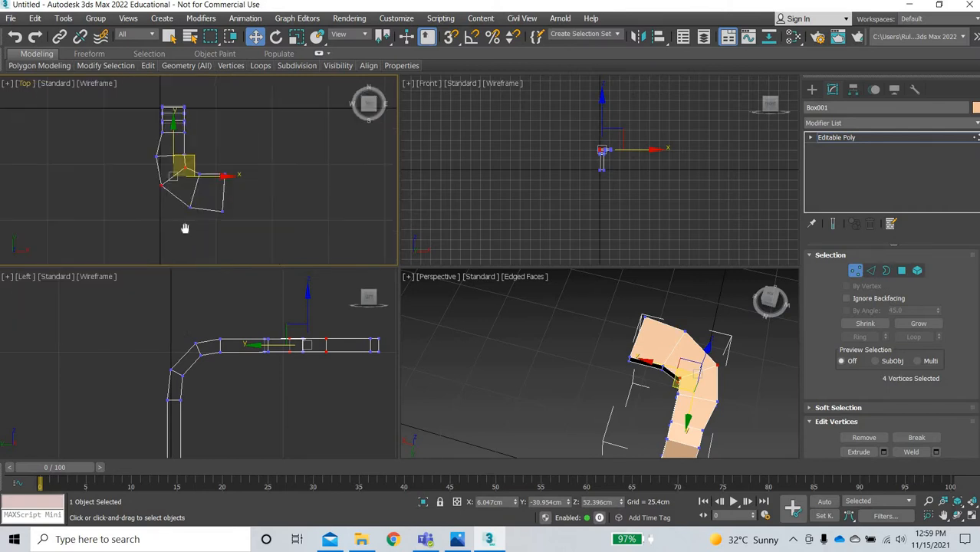
# Pull the arm's outer-edge vertex pairs at the bend and end outward in the Top view to round the curve.
pyautogui.moveTo(174, 220); pyautogui.dragTo(184, 239, button='middle')
pyautogui.scroll(2, 184, 239)
pyautogui.scroll(-1, 352, 191)
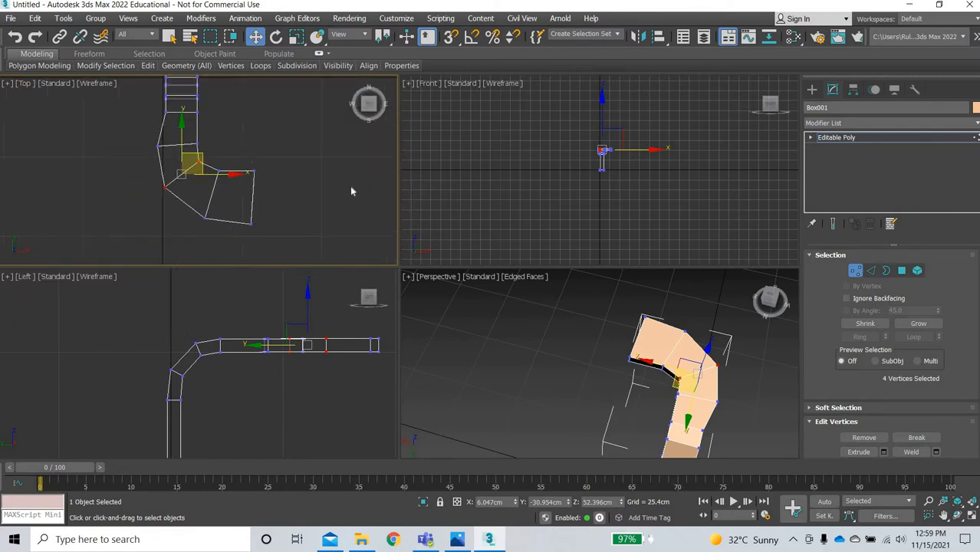
pyautogui.click(240, 160)
pyautogui.moveTo(209, 224)
pyautogui.mouseDown()
pyautogui.moveTo(227, 198)
pyautogui.moveTo(210, 216)
pyautogui.mouseUp()
pyautogui.moveTo(151, 203); pyautogui.dragTo(179, 177)
pyautogui.moveTo(242, 237); pyautogui.dragTo(272, 210)
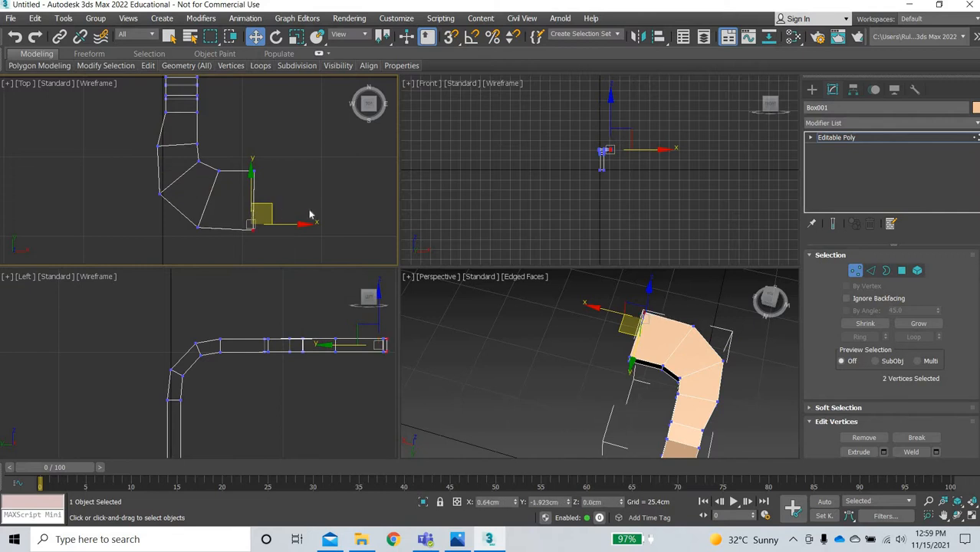
# Move the inner corner vertex pair at the arm's end outward in the Top view to widen the tip.
pyautogui.click(236, 160)
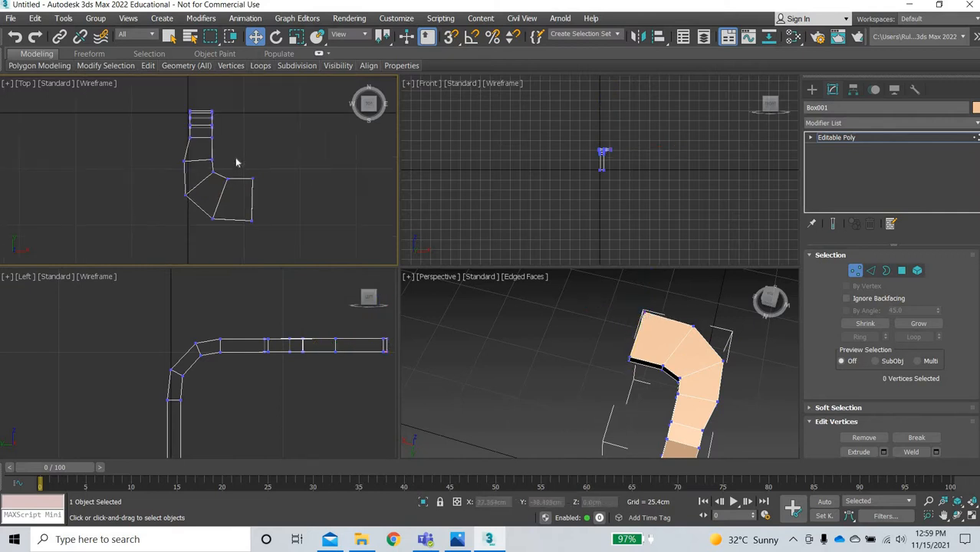
pyautogui.moveTo(216, 185); pyautogui.dragTo(255, 145)
pyautogui.click(226, 159)
pyautogui.moveTo(211, 172); pyautogui.dragTo(277, 135)
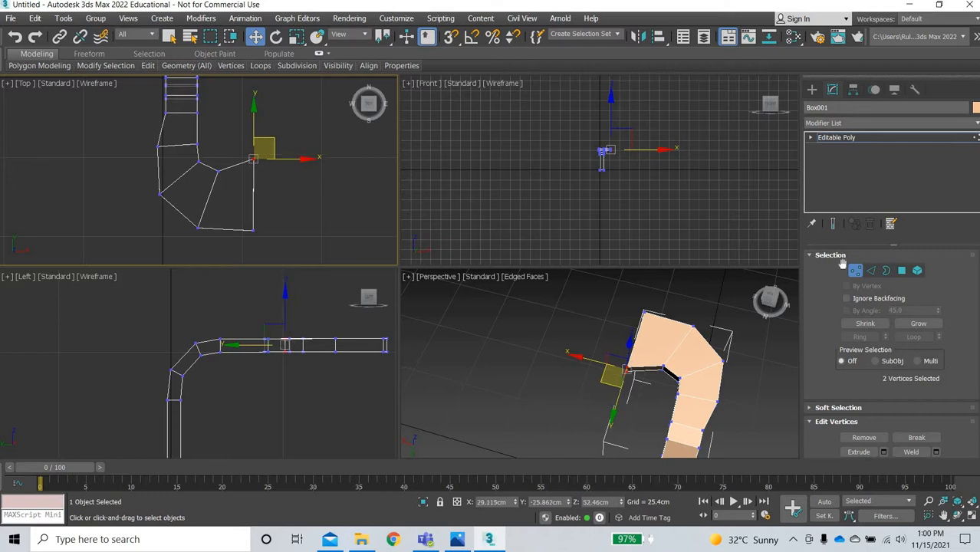
# Select the ring of crosswise edges running along the leg and arm and connect them with one lengthwise centre edge line.
pyautogui.press('2')
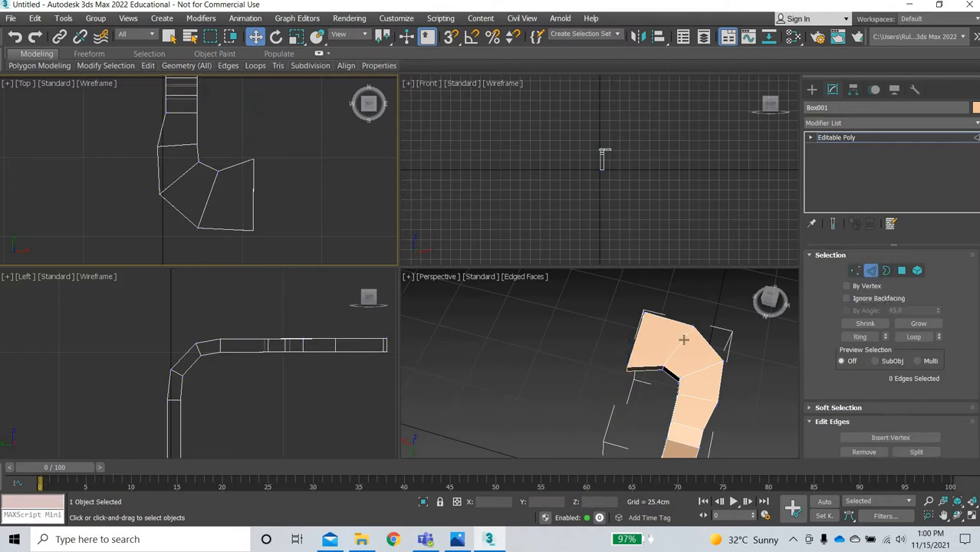
pyautogui.keyDown('alt'); pyautogui.moveTo(685, 340); pyautogui.dragTo(664, 320, button='middle'); pyautogui.keyUp('alt')
pyautogui.click(663, 320)
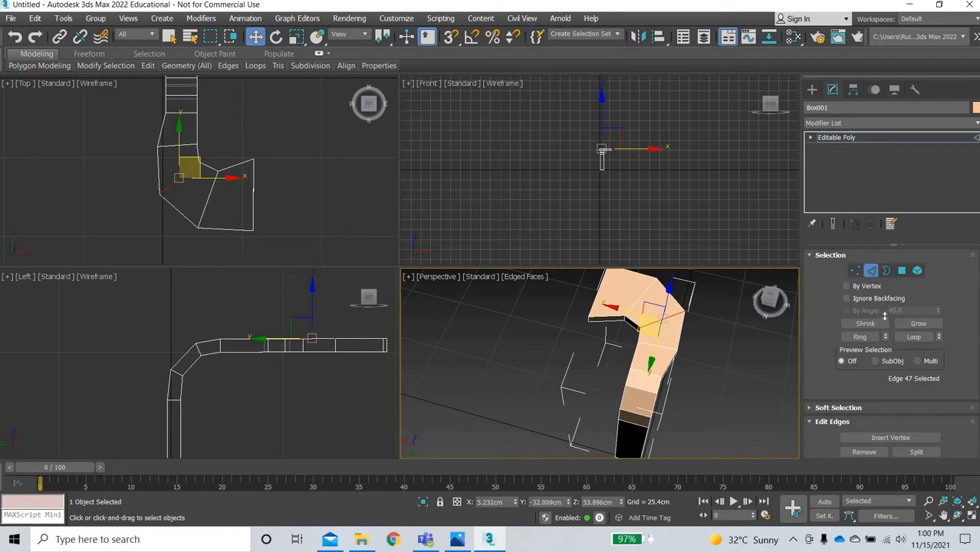
pyautogui.click(860, 337)
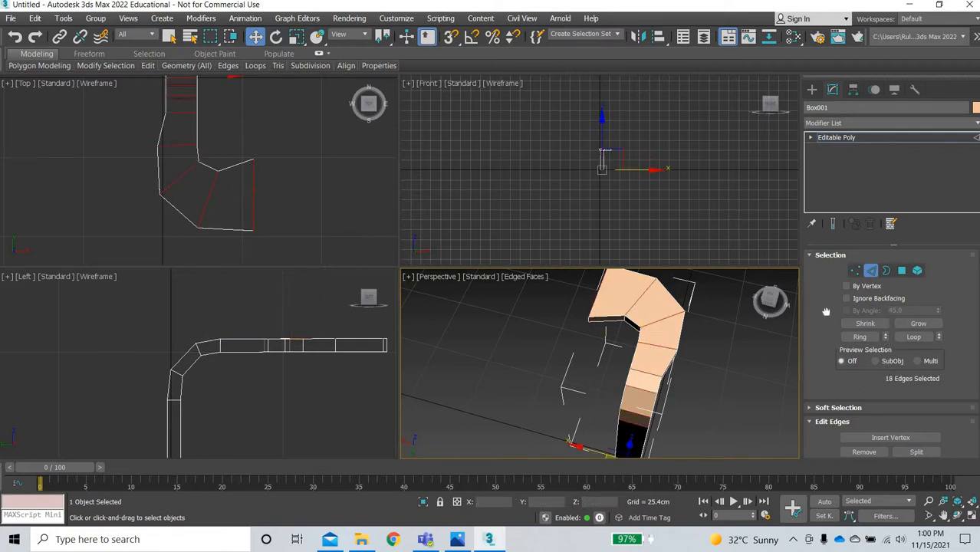
pyautogui.scroll(-3, 889, 368)
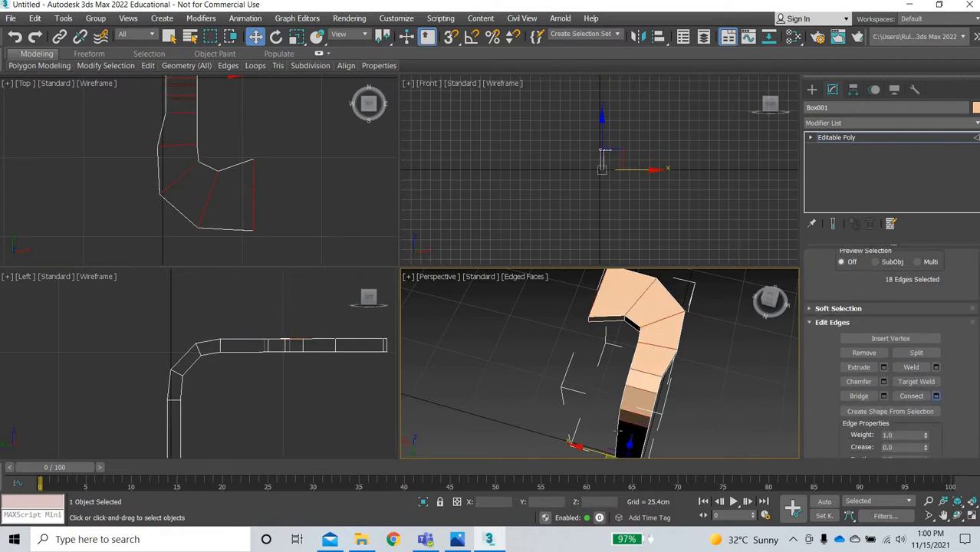
pyautogui.click(605, 427)
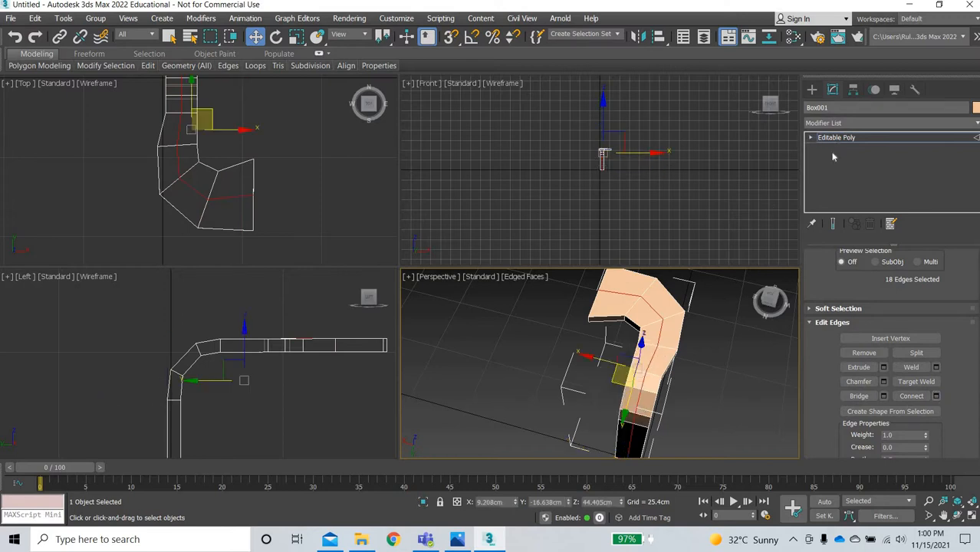
# Pull the middle vertex pair at the arm's tip outward, and shift the arm's last four vertex rows slightly toward the leg.
pyautogui.click(811, 138)
pyautogui.moveTo(239, 205); pyautogui.dragTo(279, 179)
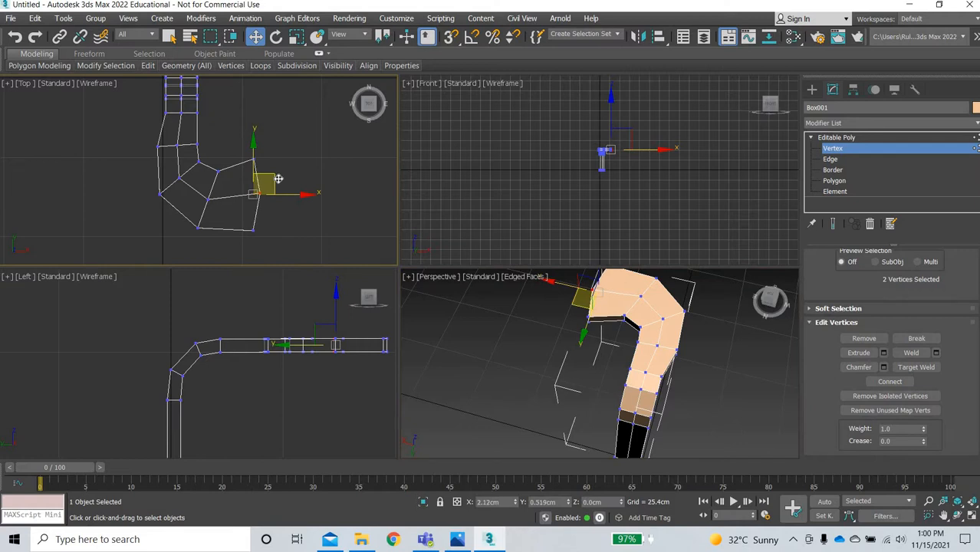
pyautogui.click(322, 224)
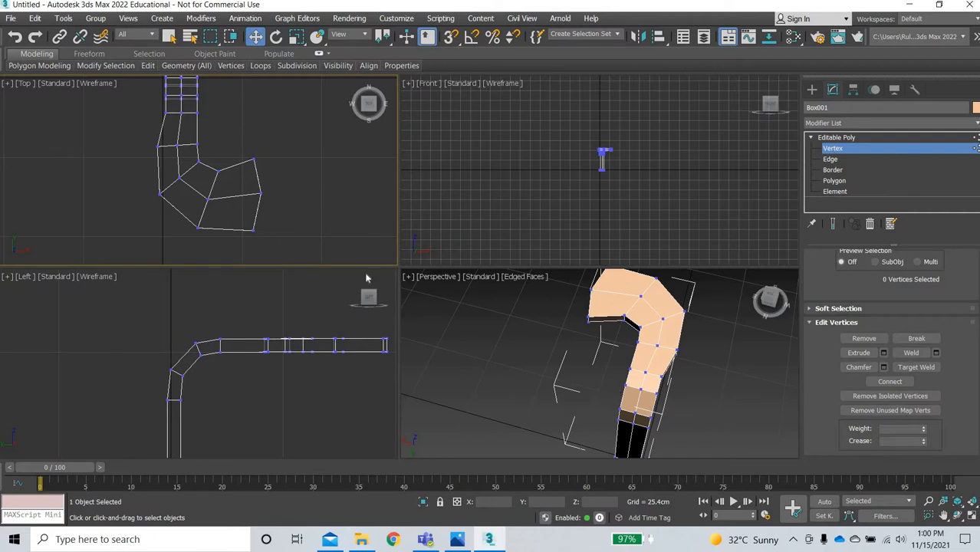
pyautogui.moveTo(105, 259); pyautogui.dragTo(224, 150)
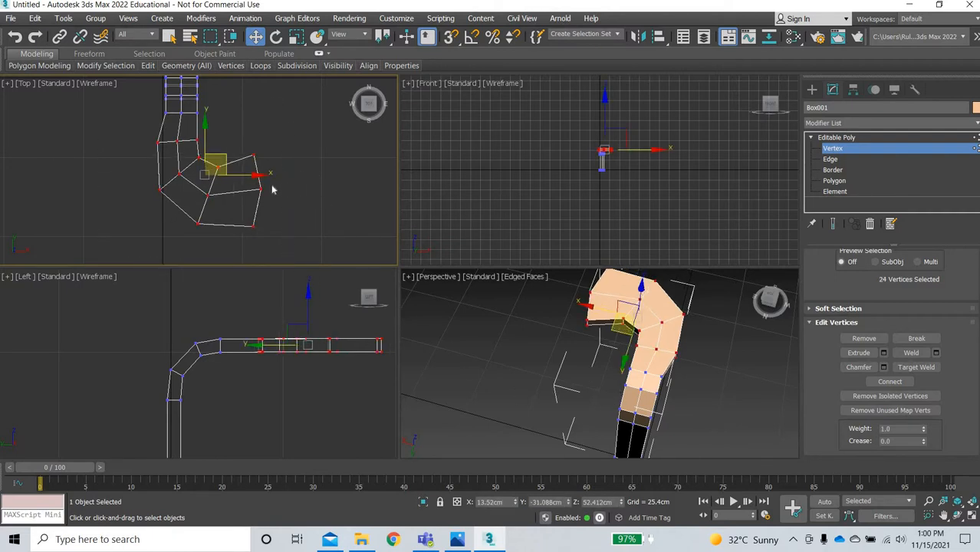
# Shift the outer-edge and middle vertex pairs of the row just before the sideways curve slightly outward in the Top view.
pyautogui.moveTo(283, 176); pyautogui.dragTo(325, 247, button='middle')
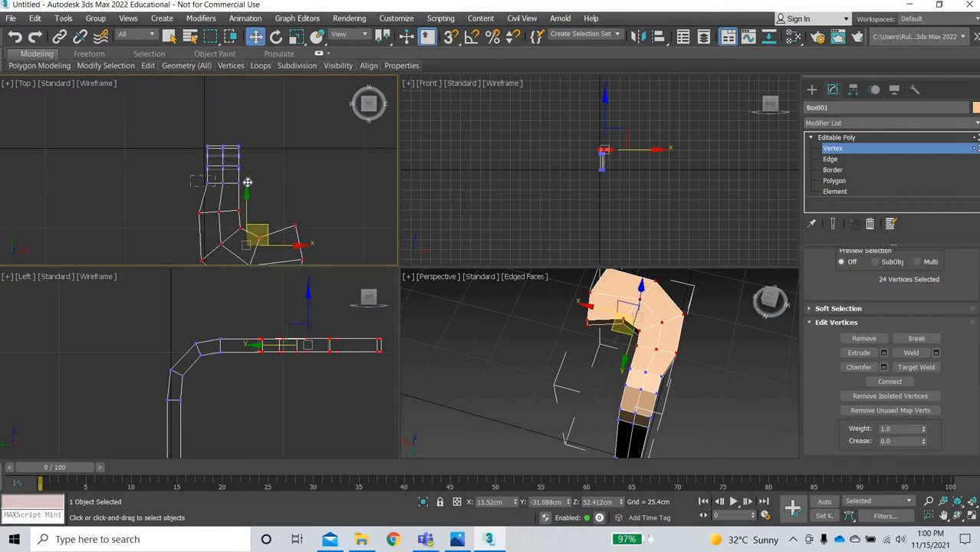
pyautogui.moveTo(196, 177); pyautogui.dragTo(241, 183)
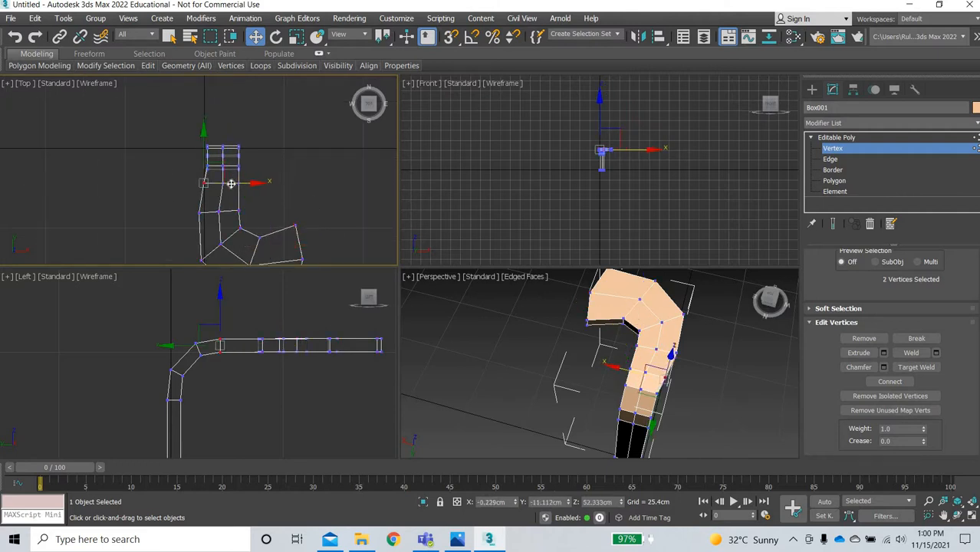
pyautogui.click(239, 182)
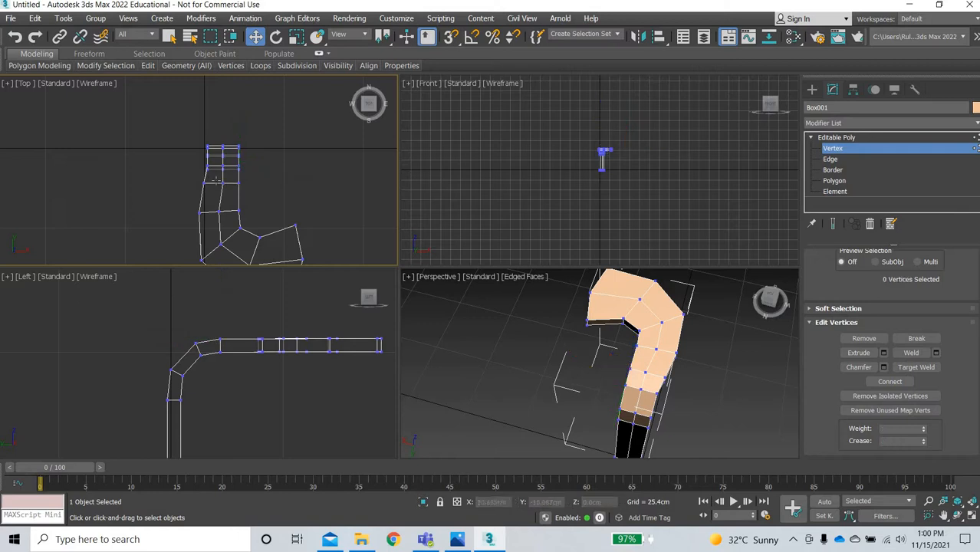
pyautogui.click(222, 186)
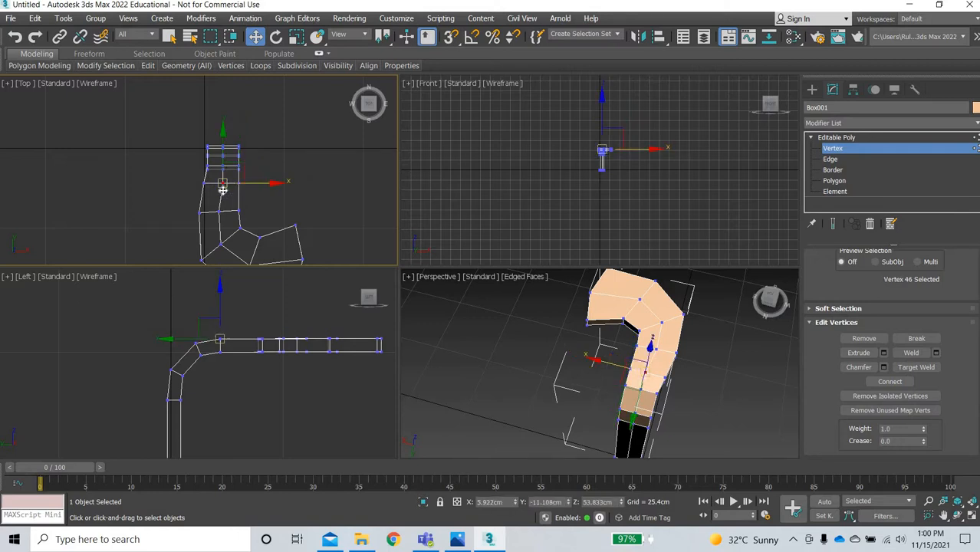
pyautogui.scroll(5, 241, 196)
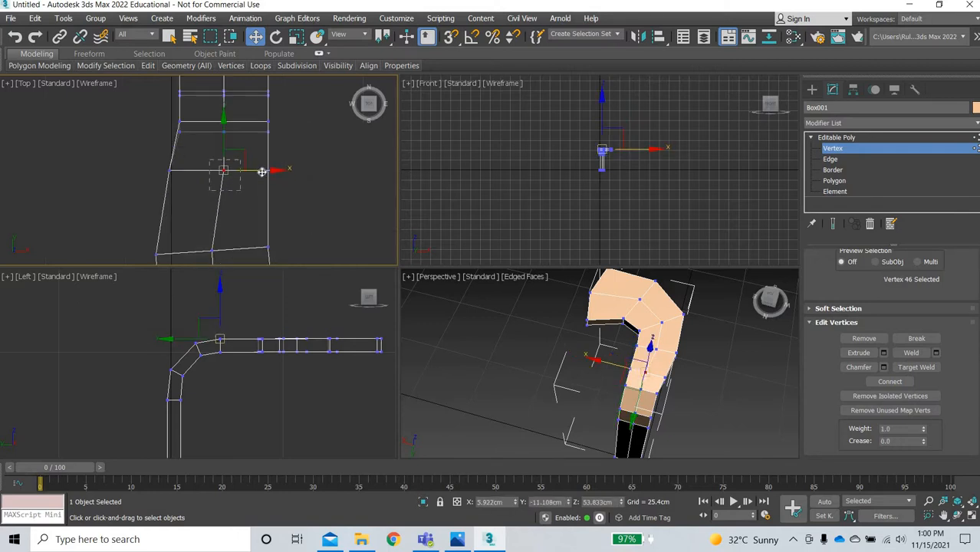
pyautogui.click(310, 213)
pyautogui.scroll(-5, 256, 214)
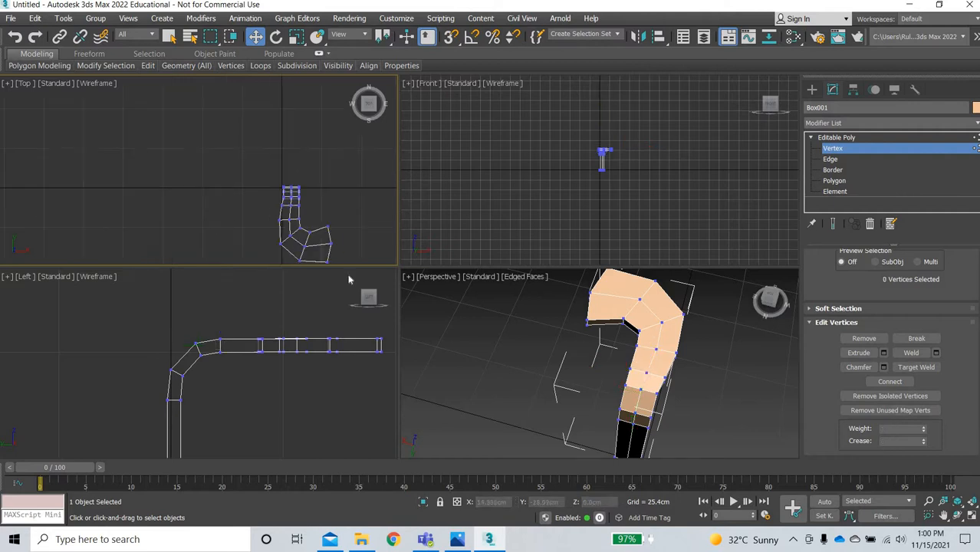
pyautogui.moveTo(345, 253); pyautogui.dragTo(234, 220, button='middle')
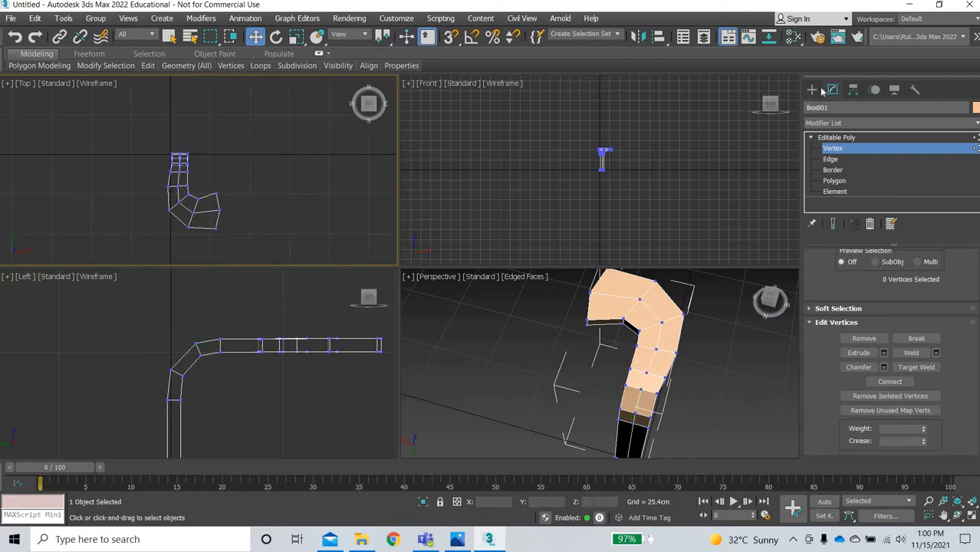
# Preview the leg with NURMS subdivision at 2 display iterations, check the smoothed foot, and turn the subdivision off again.
pyautogui.moveTo(277, 395); pyautogui.dragTo(261, 206, button='middle')
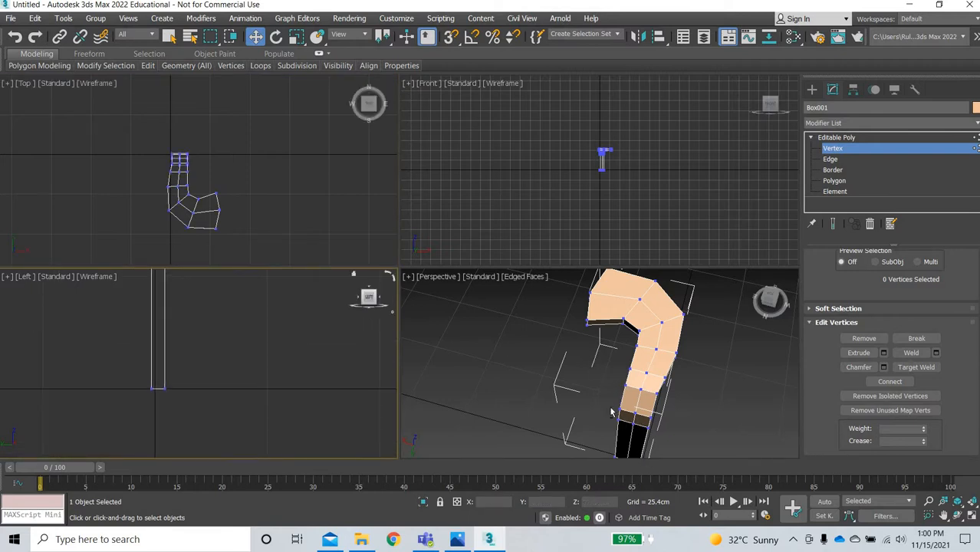
pyautogui.keyDown('alt'); pyautogui.moveTo(611, 413); pyautogui.dragTo(691, 399, button='middle'); pyautogui.keyUp('alt')
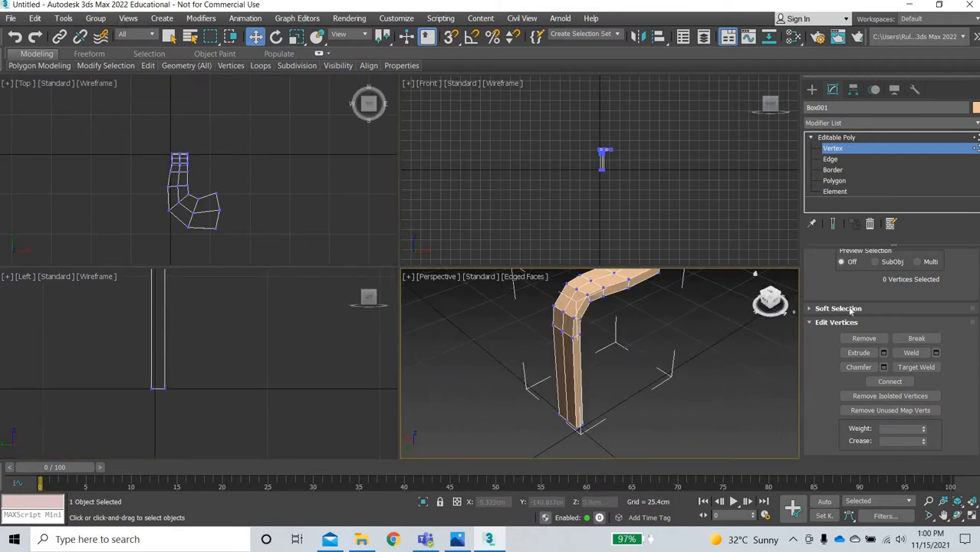
pyautogui.press('1')
pyautogui.scroll(-5, 817, 376)
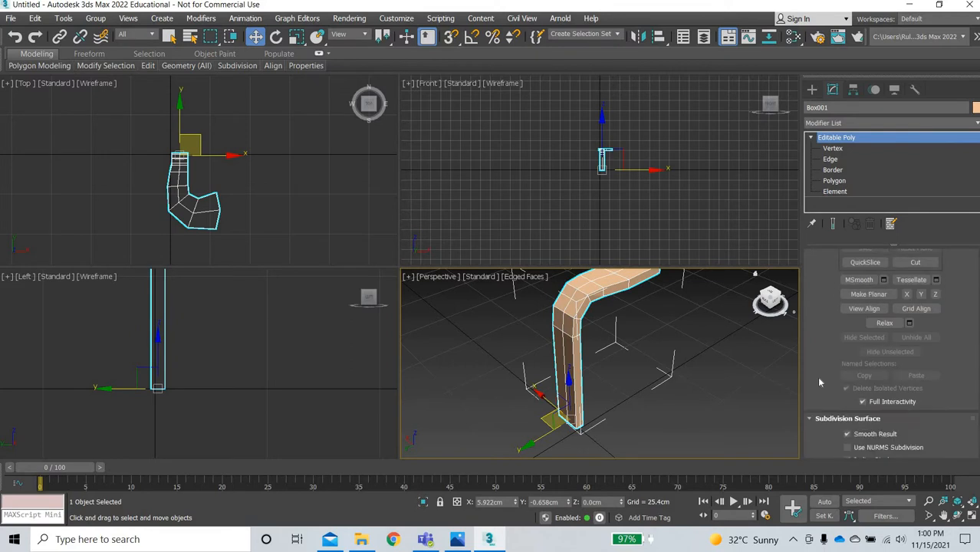
pyautogui.scroll(-2, 863, 360)
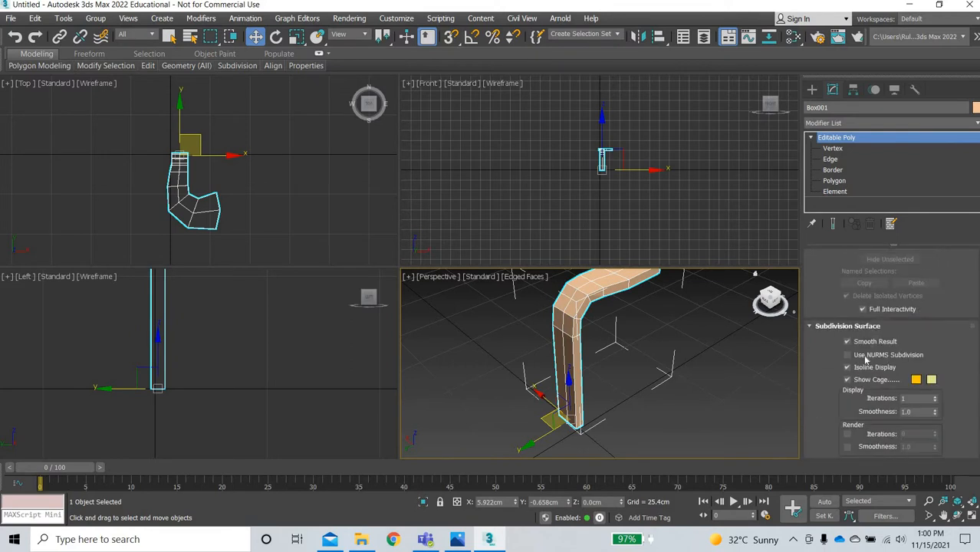
pyautogui.click(865, 357)
pyautogui.click(935, 396)
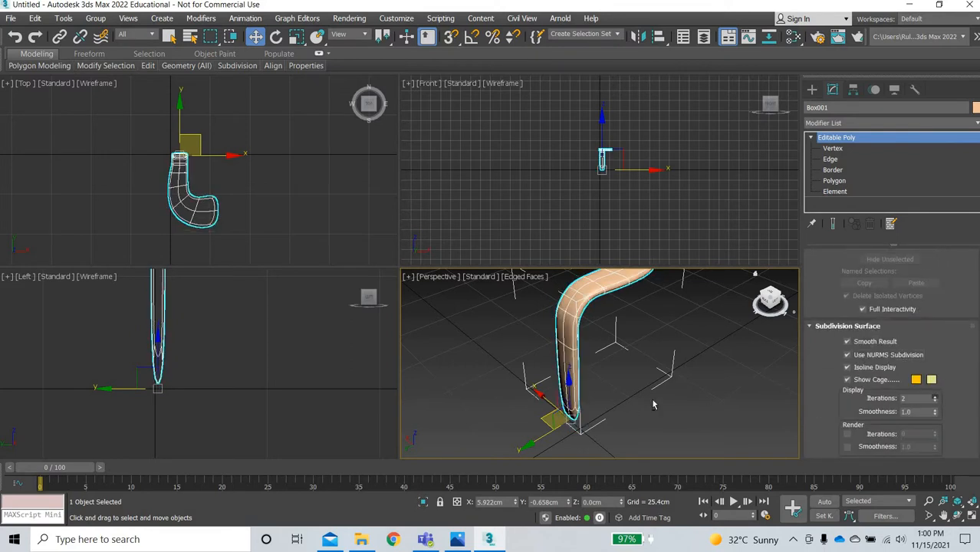
pyautogui.keyDown('alt'); pyautogui.moveTo(696, 395); pyautogui.dragTo(805, 324, button='middle'); pyautogui.keyUp('alt')
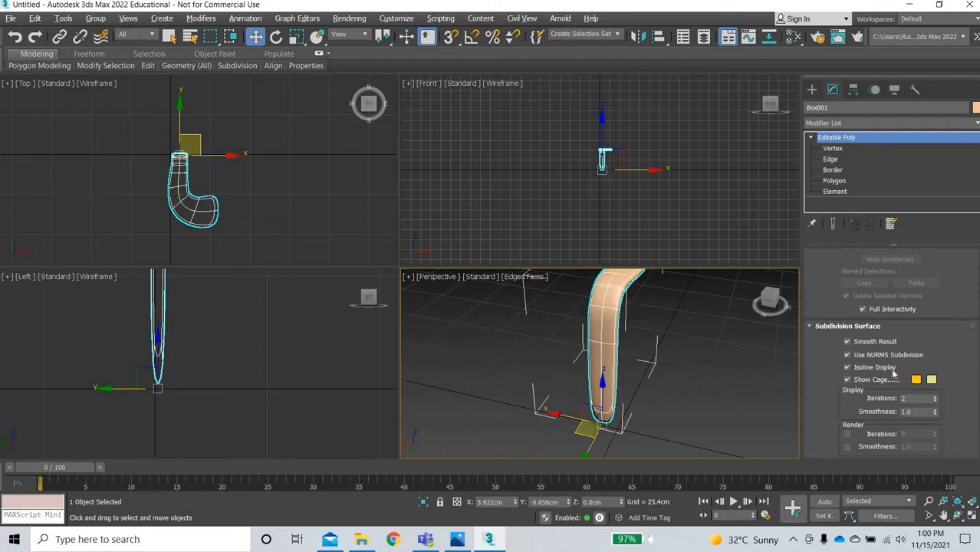
pyautogui.click(848, 355)
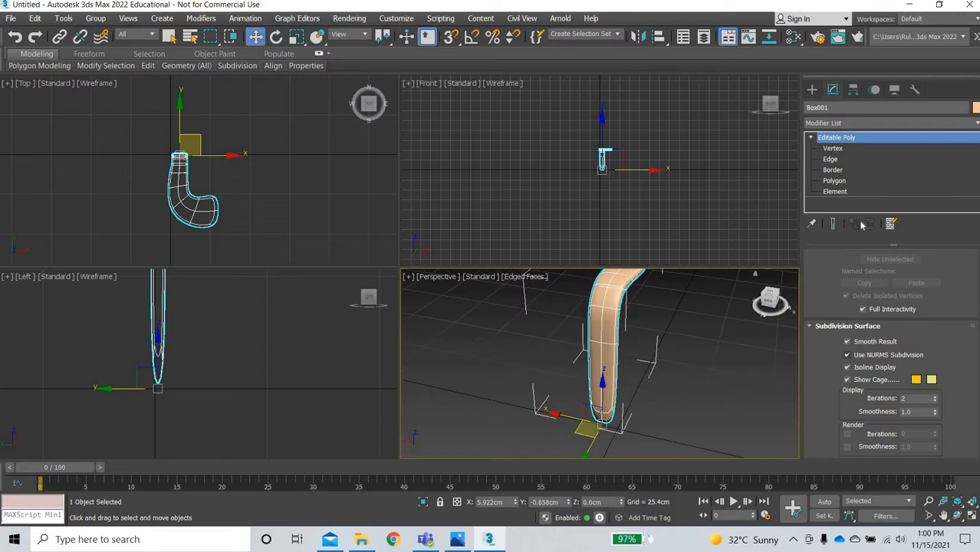
# Connect the long vertical edges of the lower leg with 2 segments, keeping pinch and slide at 0.
pyautogui.click(833, 159)
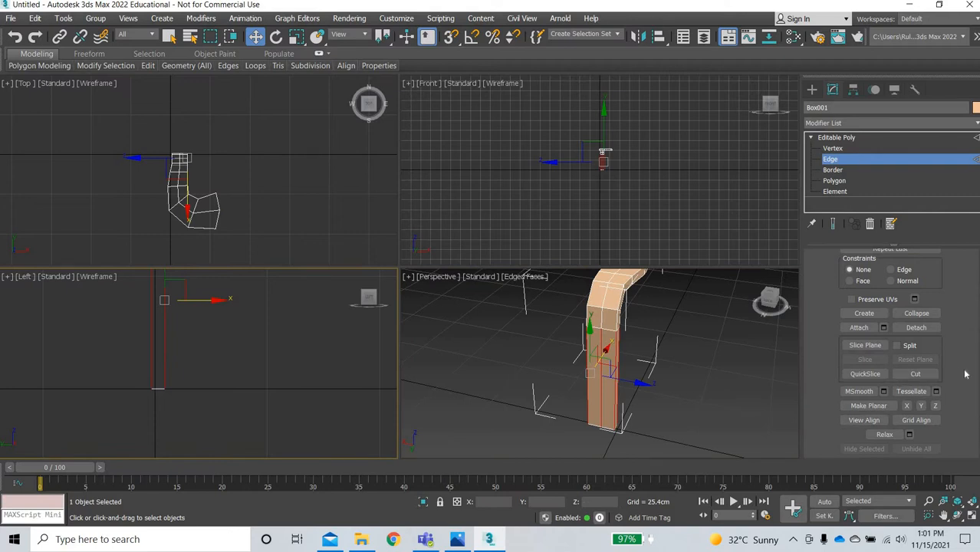
pyautogui.scroll(-10, 967, 374)
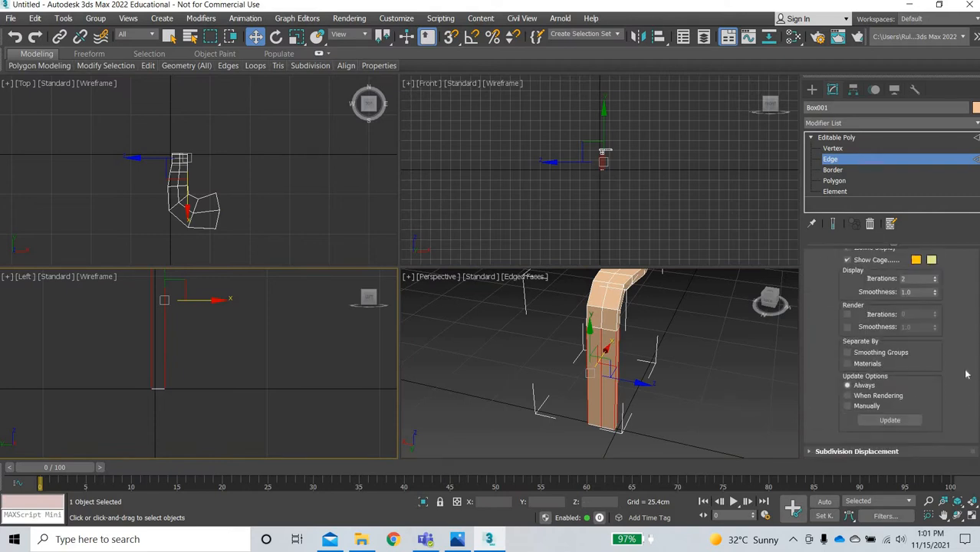
pyautogui.scroll(10, 968, 374)
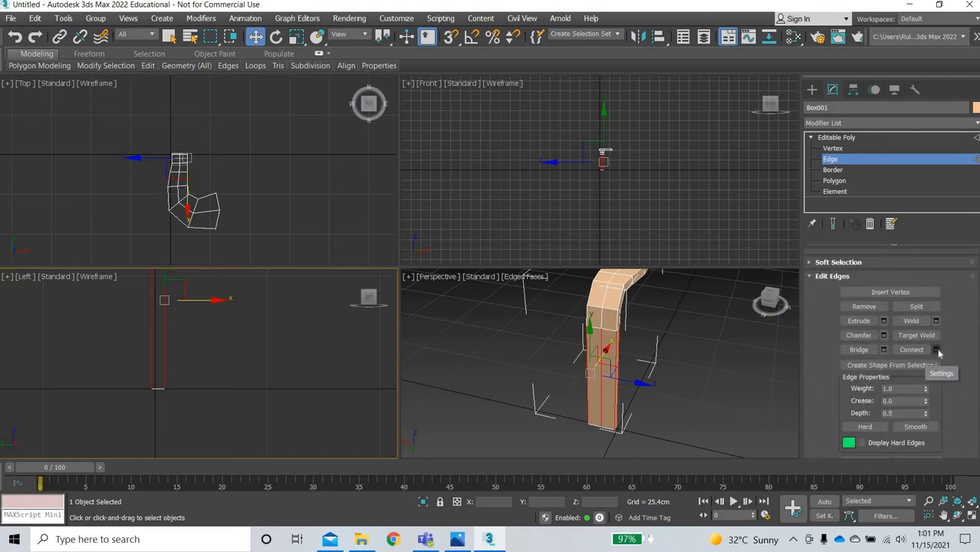
pyautogui.click(937, 350)
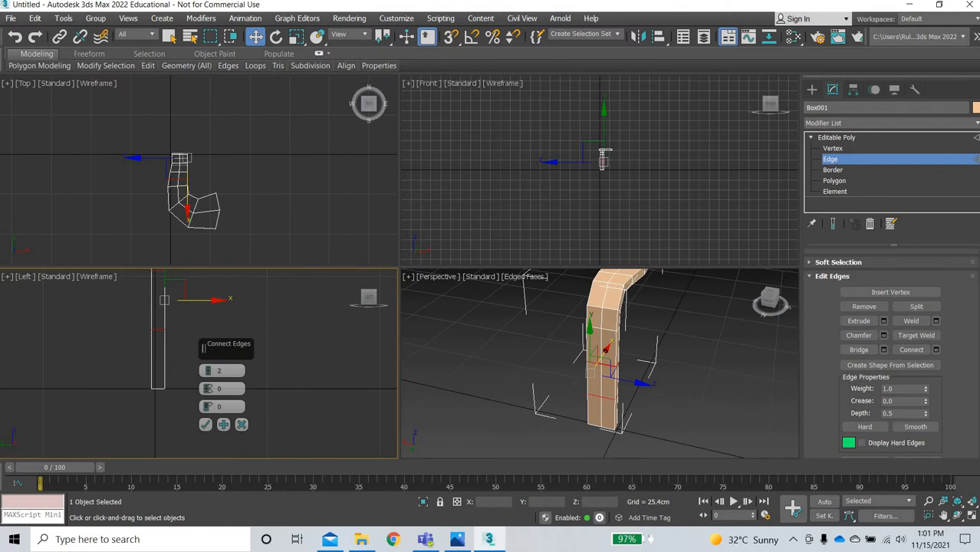
pyautogui.moveTo(625, 390); pyautogui.dragTo(625, 404, button='middle')
pyautogui.click(604, 430)
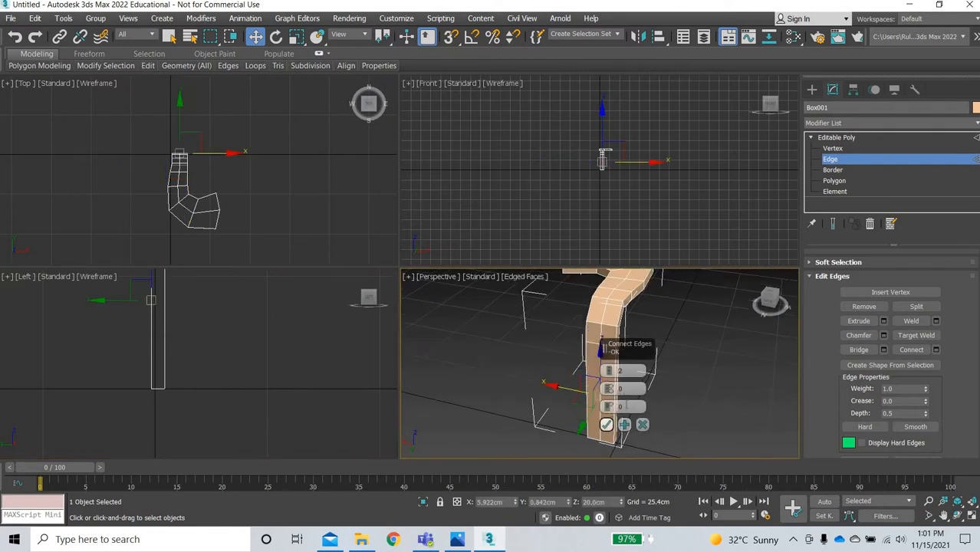
pyautogui.click(606, 425)
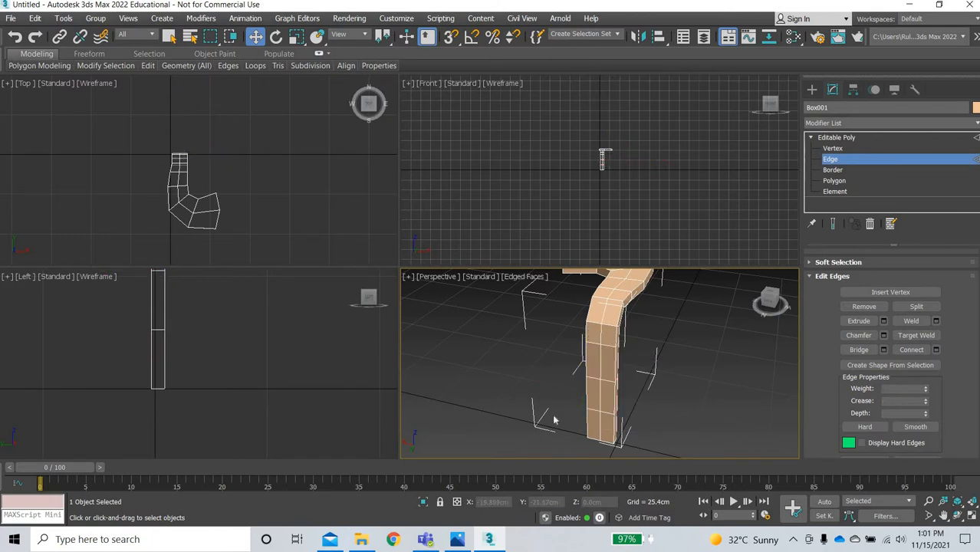
# Connect the vertical edges of the leg's lowest section with 1 segment, pinch 0 and slide -95, adding a loop just above the foot.
pyautogui.moveTo(247, 398); pyautogui.dragTo(273, 429, button='middle')
pyautogui.scroll(-4, 273, 428)
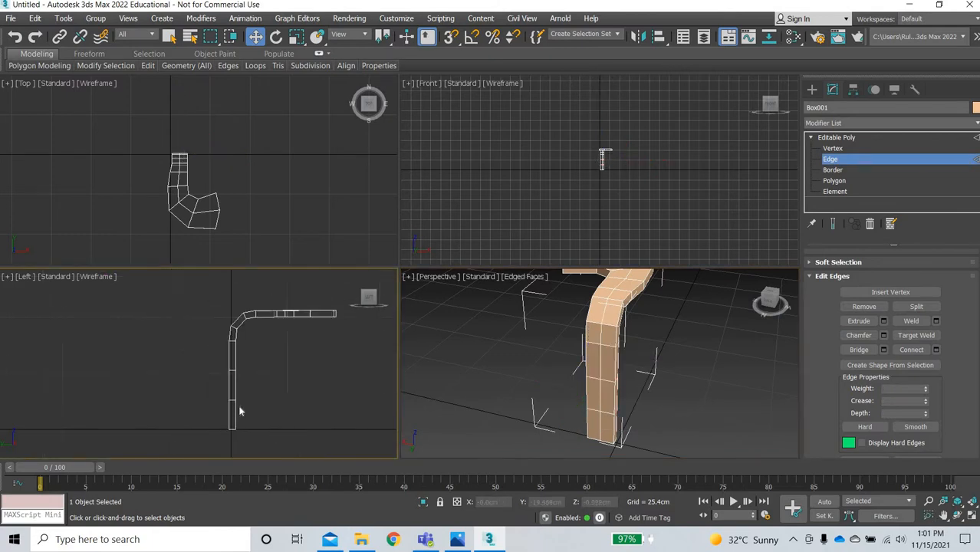
pyautogui.scroll(4, 272, 428)
pyautogui.moveTo(240, 407); pyautogui.dragTo(147, 416)
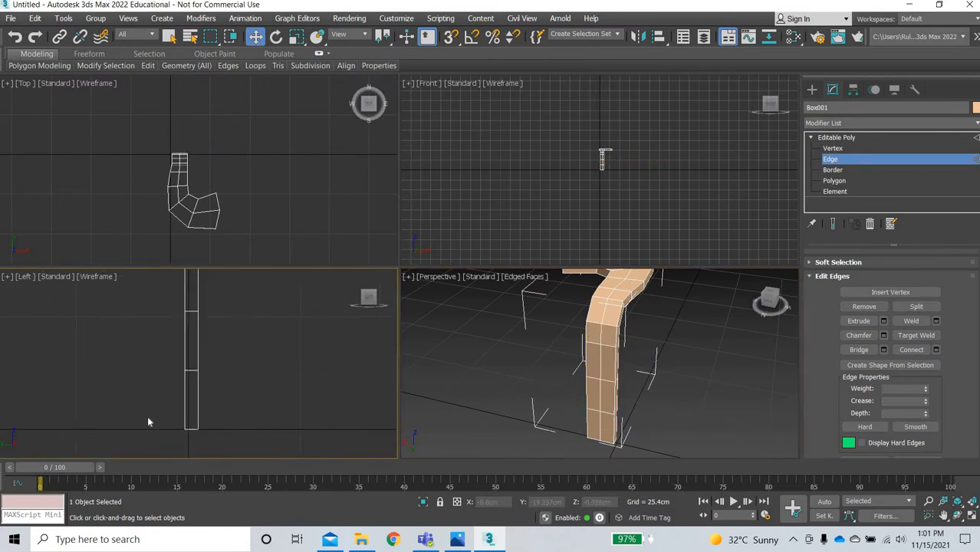
pyautogui.click(936, 350)
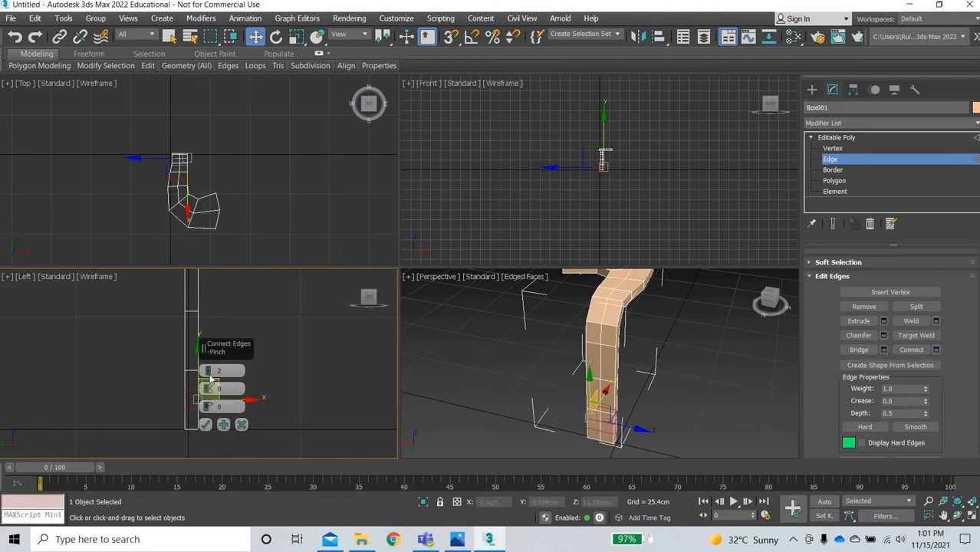
pyautogui.click(208, 374)
pyautogui.moveTo(209, 411); pyautogui.dragTo(214, 76)
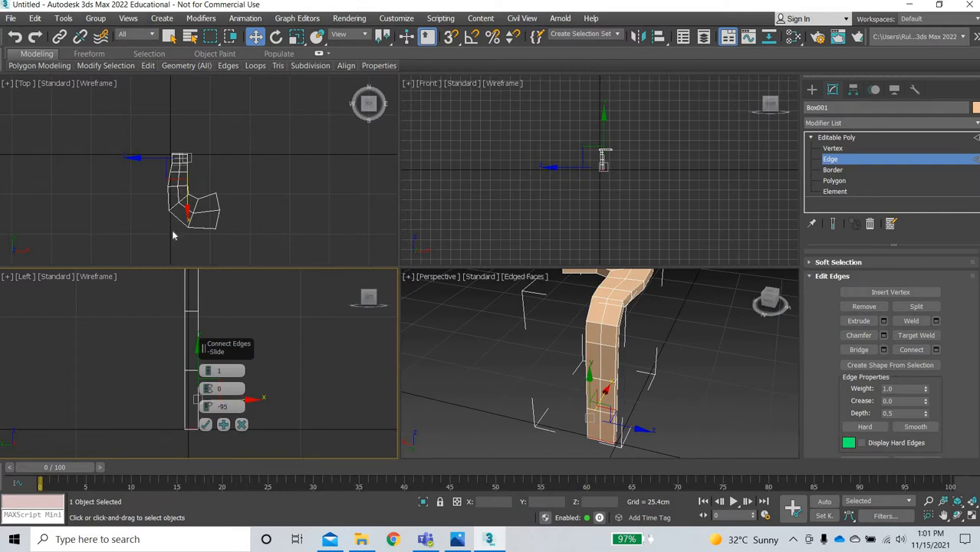
pyautogui.moveTo(146, 404); pyautogui.dragTo(133, 354, button='middle')
pyautogui.scroll(5, 290, 375)
pyautogui.moveTo(153, 284); pyautogui.dragTo(274, 316, button='middle')
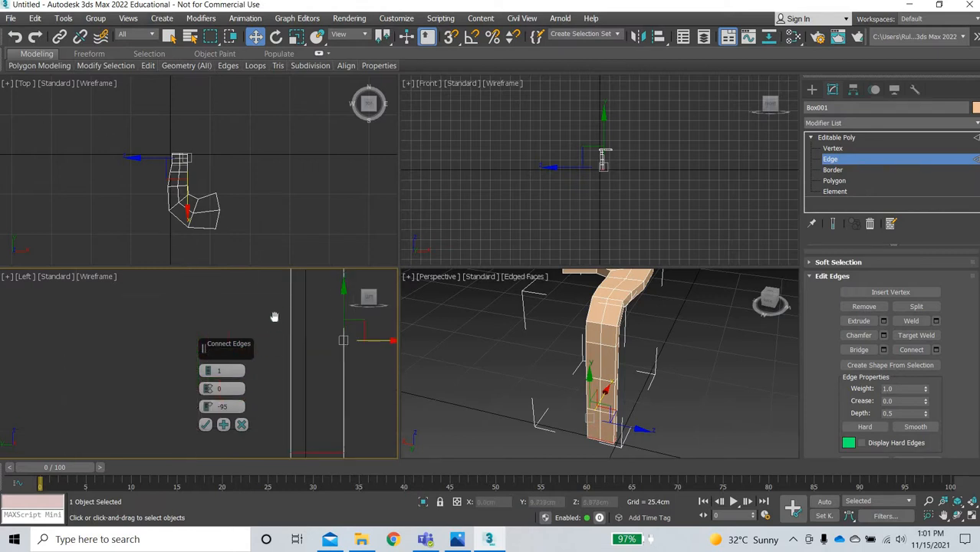
pyautogui.moveTo(269, 421); pyautogui.dragTo(272, 332, button='middle')
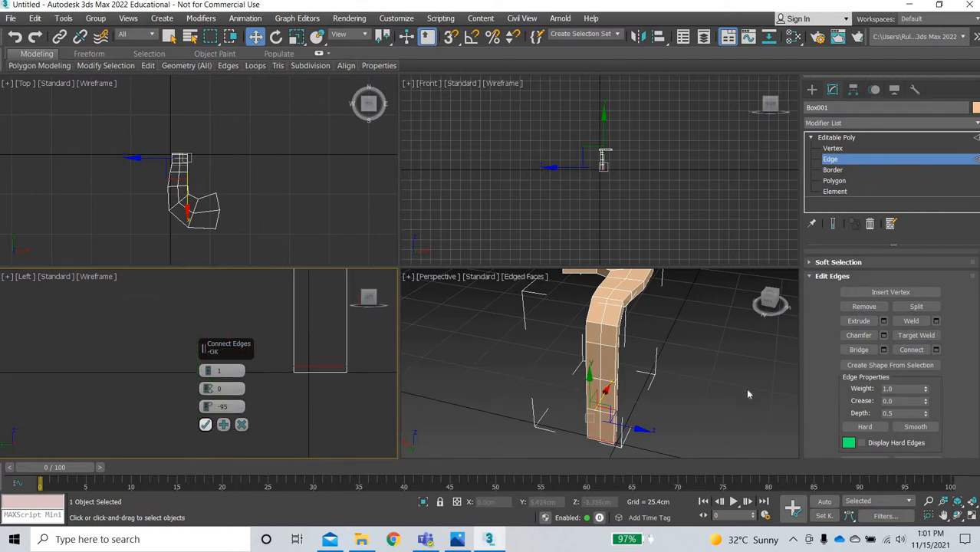
pyautogui.click(206, 424)
# Select the ring of edges across the leg's thickness and connect them with 2 segments, pinch 63 and slide 0.
pyautogui.keyDown('alt'); pyautogui.moveTo(675, 384); pyautogui.dragTo(603, 330, button='middle'); pyautogui.keyUp('alt')
pyautogui.scroll(3, 604, 330)
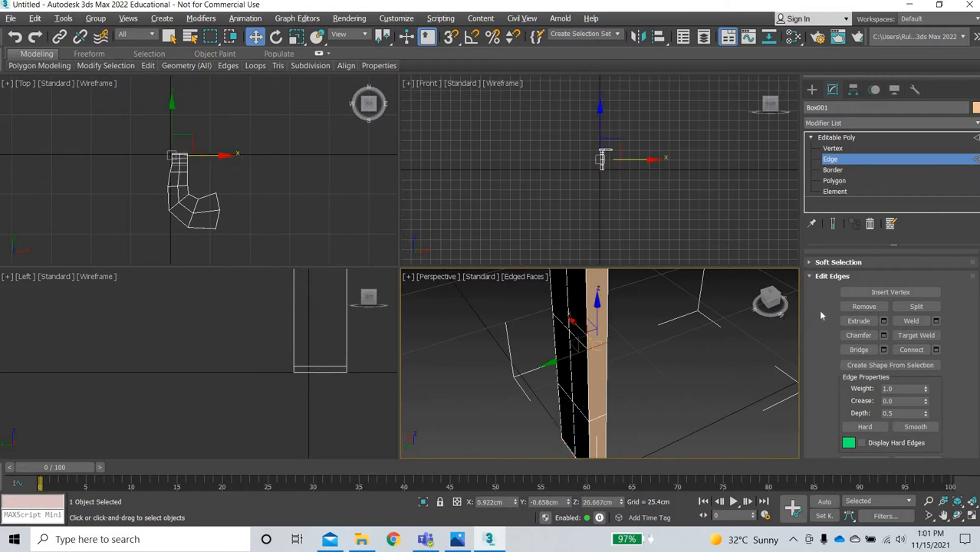
pyautogui.scroll(3, 883, 293)
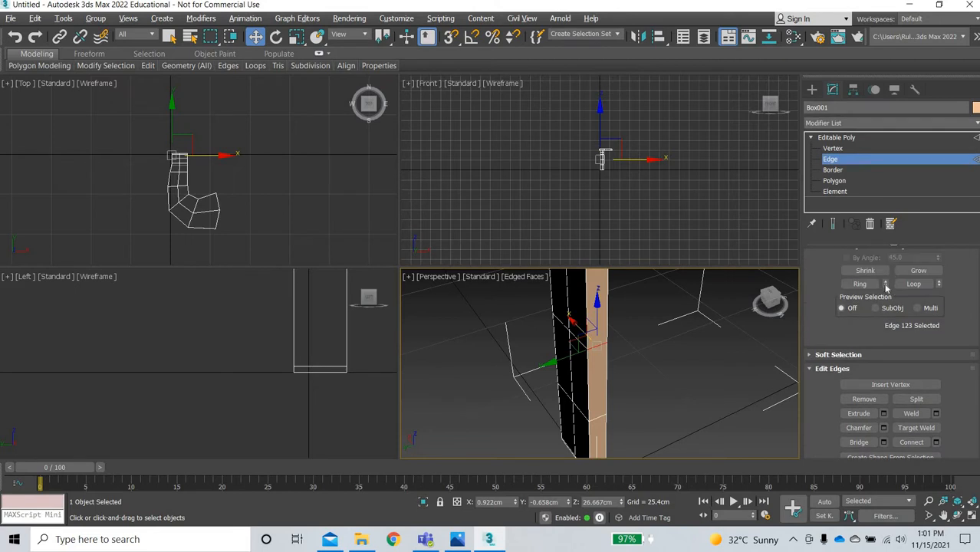
pyautogui.moveTo(888, 401); pyautogui.dragTo(876, 265)
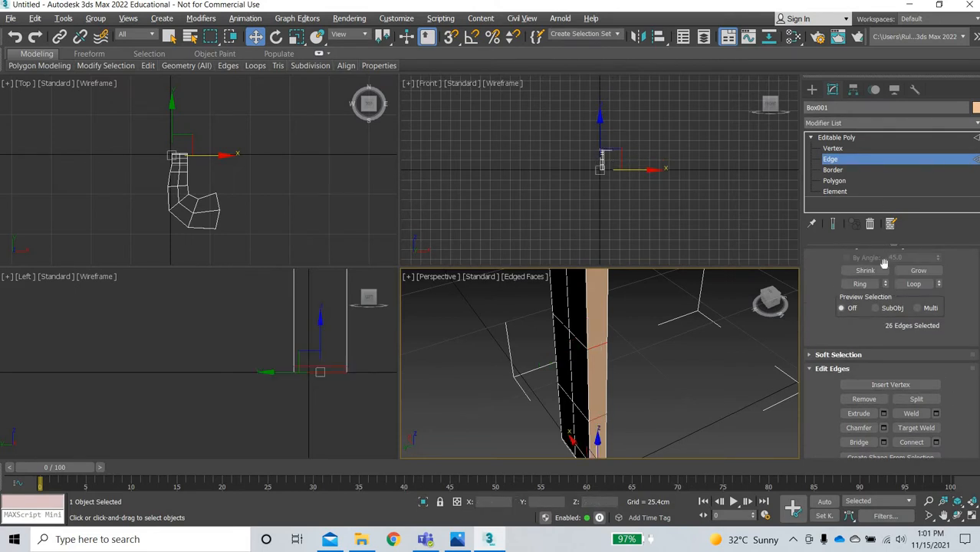
pyautogui.moveTo(614, 363)
pyautogui.keyDown('alt'); pyautogui.mouseDown(button='middle')
pyautogui.moveTo(700, 368)
pyautogui.moveTo(742, 357)
pyautogui.moveTo(735, 340)
pyautogui.moveTo(638, 300)
pyautogui.moveTo(635, 275)
pyautogui.moveTo(627, 343)
pyautogui.moveTo(611, 349)
pyautogui.mouseUp(button='middle'); pyautogui.keyUp('alt')
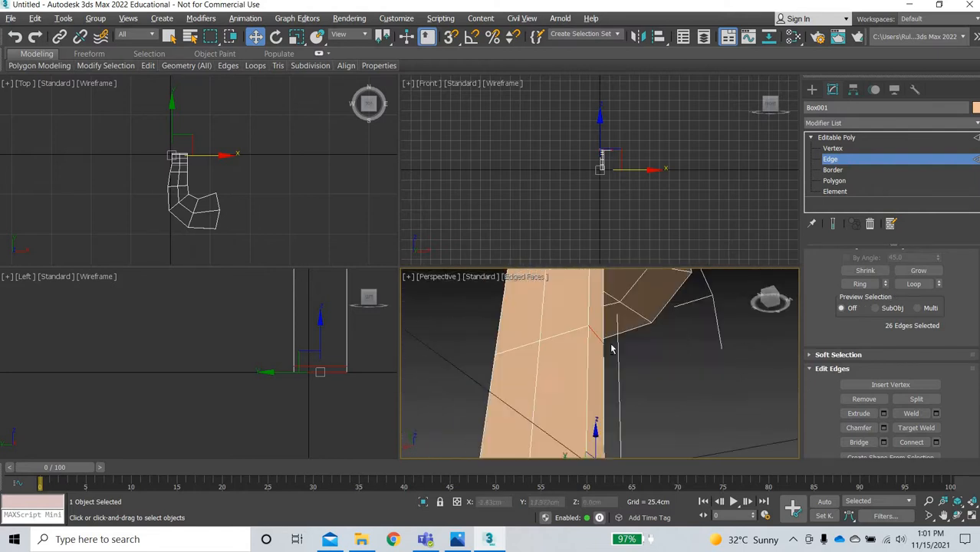
pyautogui.click(936, 442)
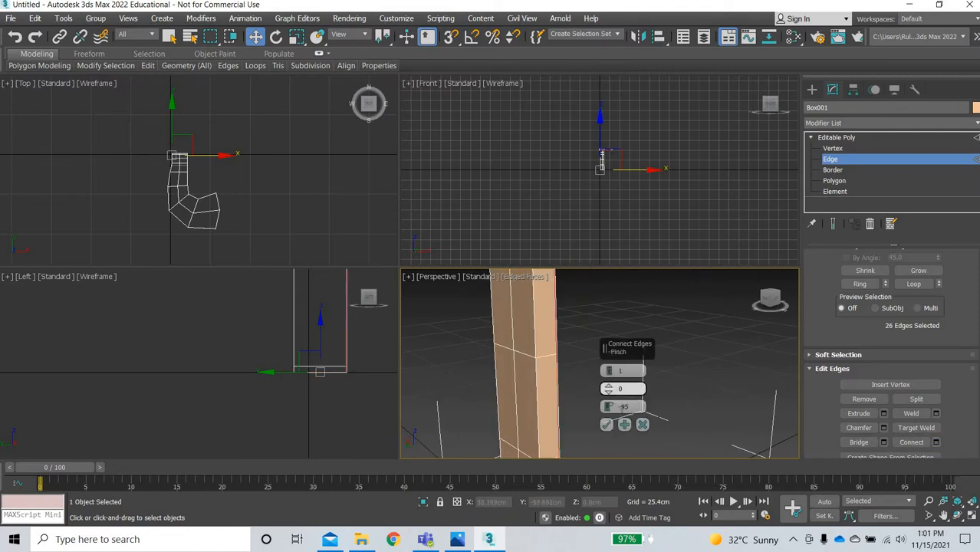
pyautogui.rightClick(609, 406)
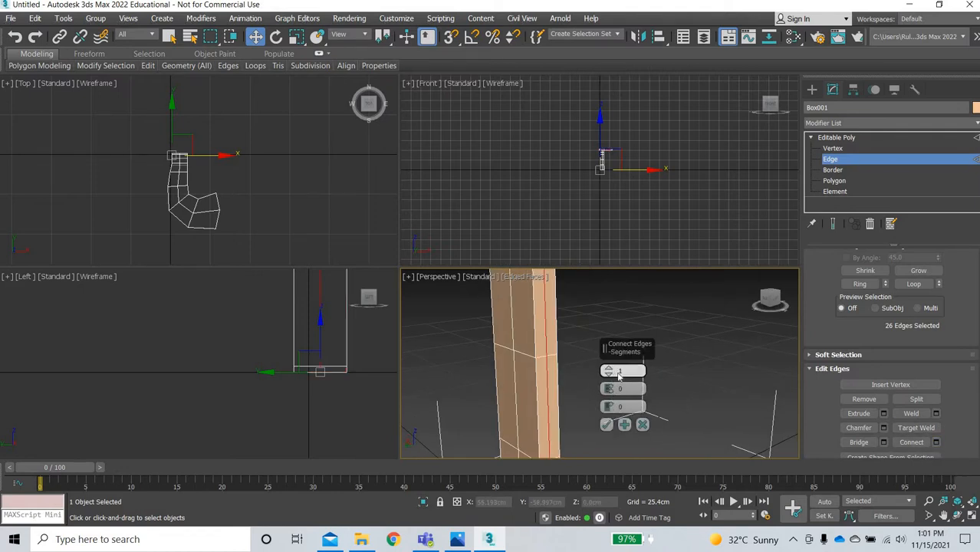
pyautogui.click(610, 369)
pyautogui.moveTo(611, 389); pyautogui.dragTo(623, 264)
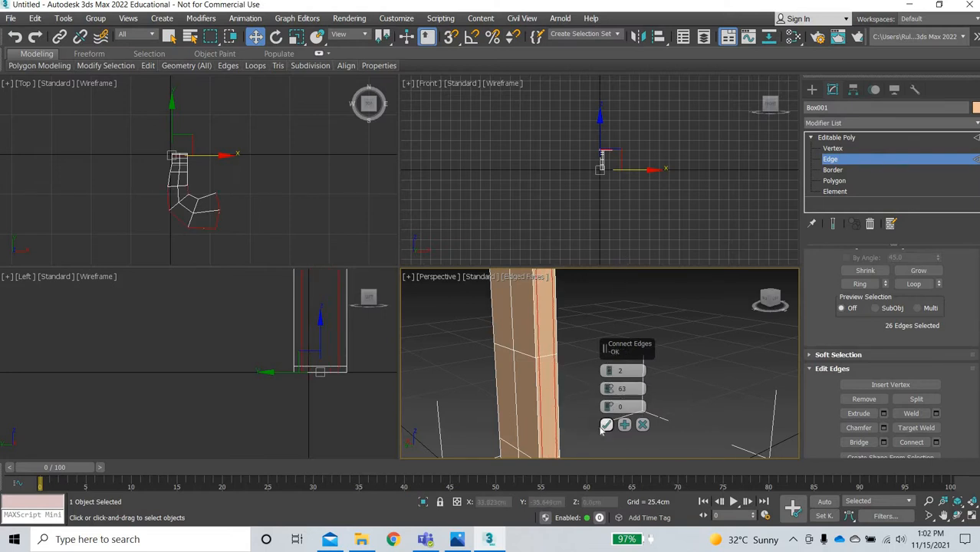
pyautogui.click(606, 425)
# Turn on NURMS subdivision for the leg at 2 display iterations and inspect its rounded edges from several angles.
pyautogui.click(844, 138)
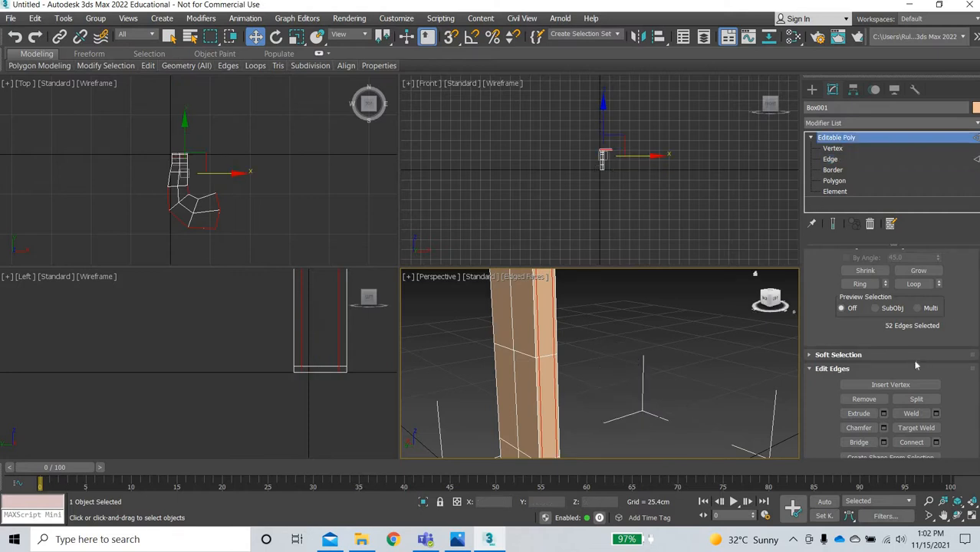
pyautogui.scroll(-5, 910, 357)
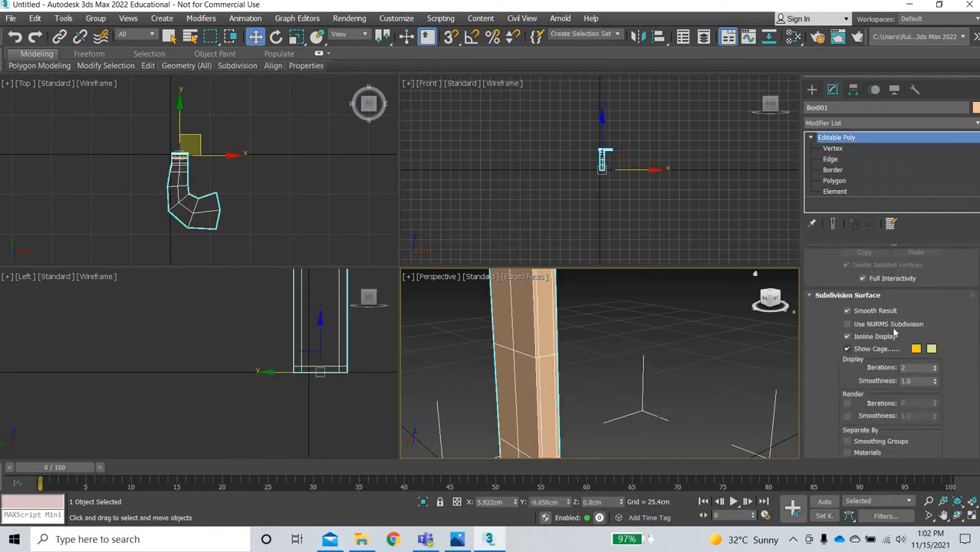
pyautogui.click(892, 326)
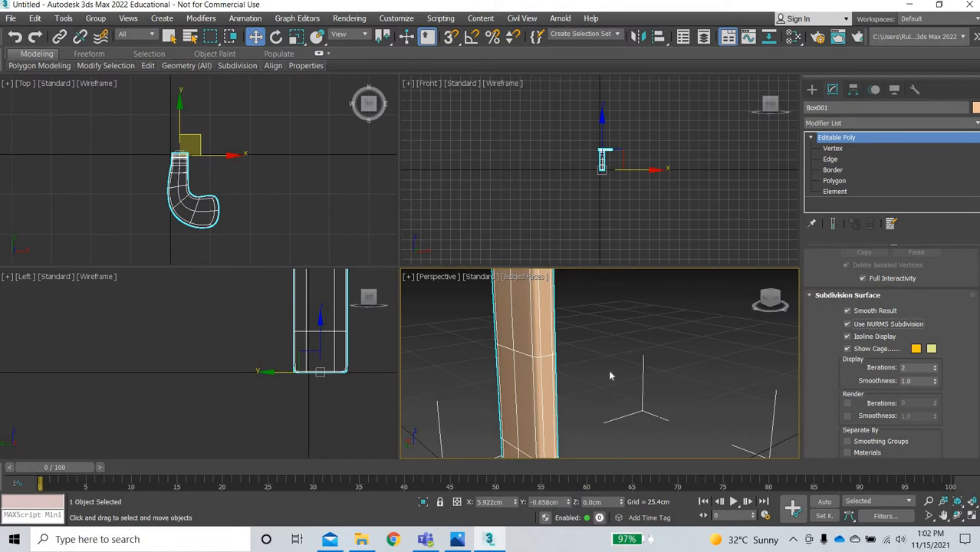
pyautogui.click(628, 377)
pyautogui.scroll(-6, 627, 379)
pyautogui.keyDown('alt'); pyautogui.moveTo(573, 392); pyautogui.dragTo(554, 381, button='middle'); pyautogui.keyUp('alt')
pyautogui.scroll(5, 505, 344)
pyautogui.keyDown('alt'); pyautogui.moveTo(504, 344); pyautogui.dragTo(537, 362, button='middle'); pyautogui.keyUp('alt')
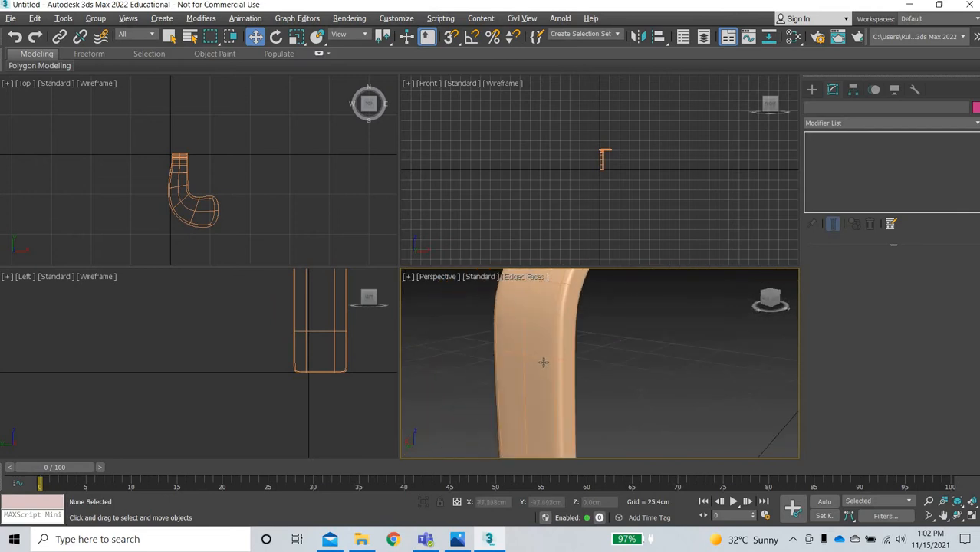
pyautogui.click(537, 361)
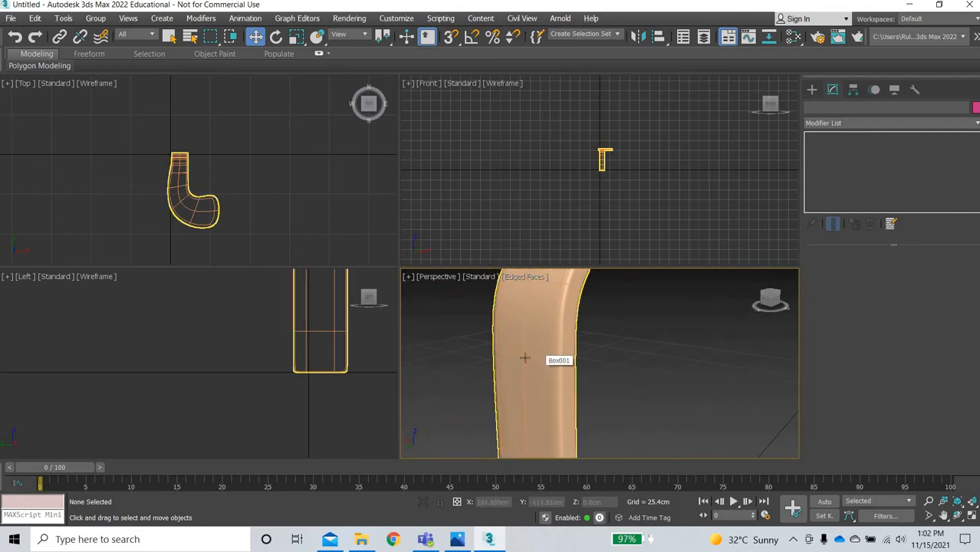
pyautogui.scroll(-5, 610, 361)
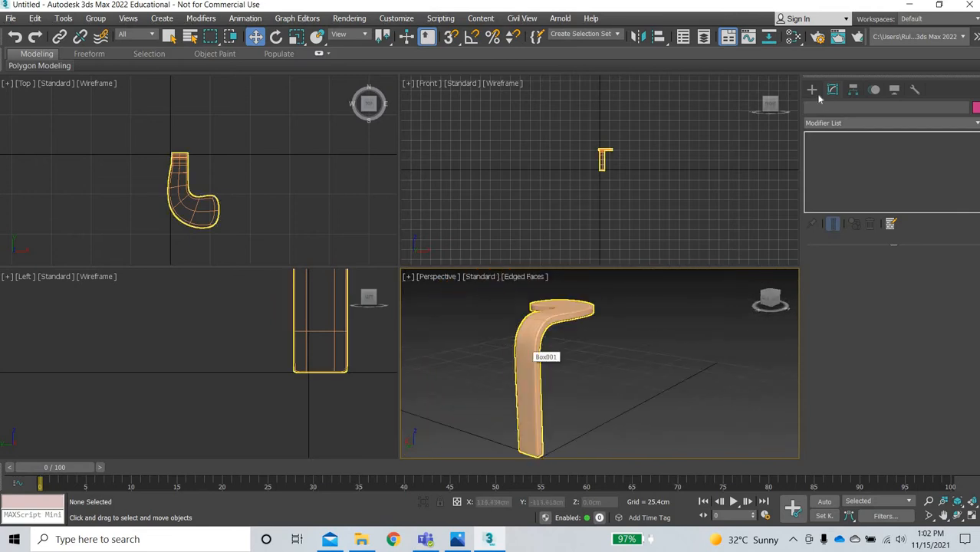
pyautogui.click(534, 340)
pyautogui.moveTo(558, 393)
pyautogui.keyDown('alt'); pyautogui.mouseDown(button='middle')
pyautogui.moveTo(575, 390)
pyautogui.moveTo(556, 391)
pyautogui.mouseUp(button='middle'); pyautogui.keyUp('alt')
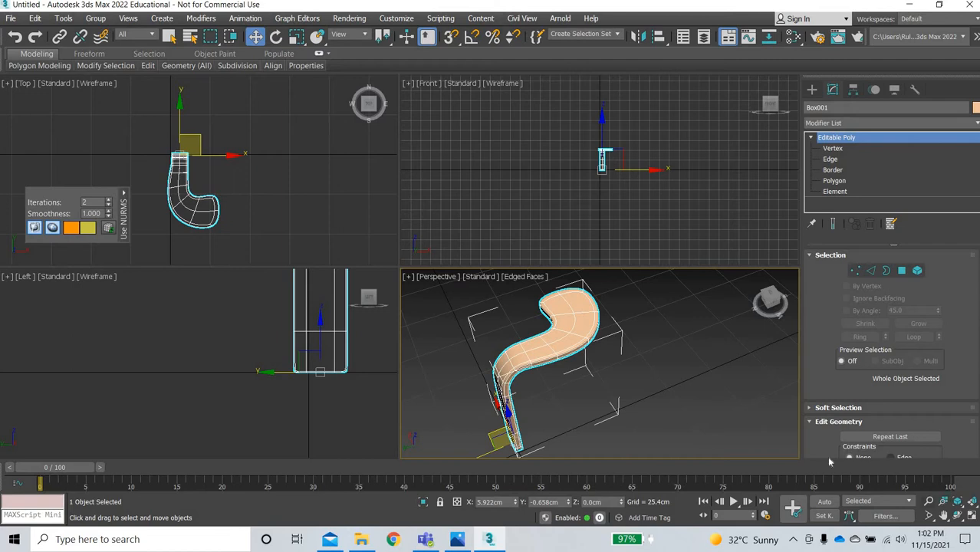
# Look over the smoothed leg in Perspective and check the stool's reference photo for how the legs are arranged.
pyautogui.hotkey('alt', 'w')
pyautogui.moveTo(511, 377); pyautogui.dragTo(546, 350, button='middle')
pyautogui.moveTo(461, 364); pyautogui.dragTo(526, 363, button='middle')
pyautogui.moveTo(769, 107); pyautogui.dragTo(754, 109)
pyautogui.click(814, 90)
pyautogui.scroll(-10, 583, 285)
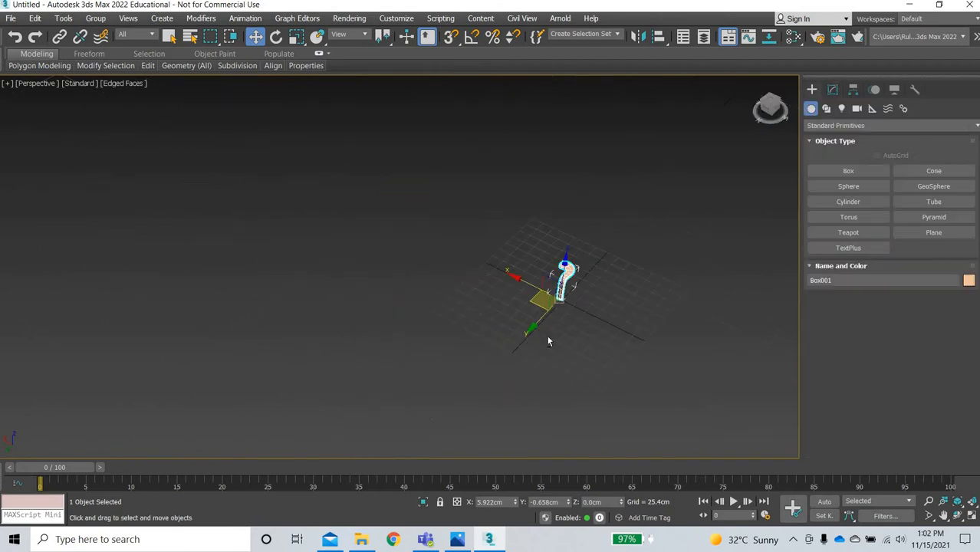
pyautogui.hotkey('alt', 'w')
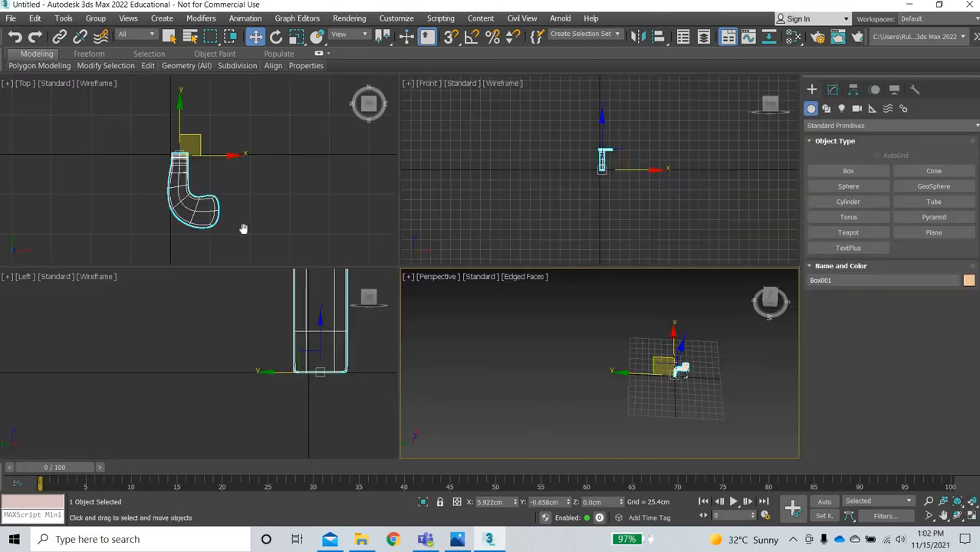
pyautogui.rightClick(244, 225)
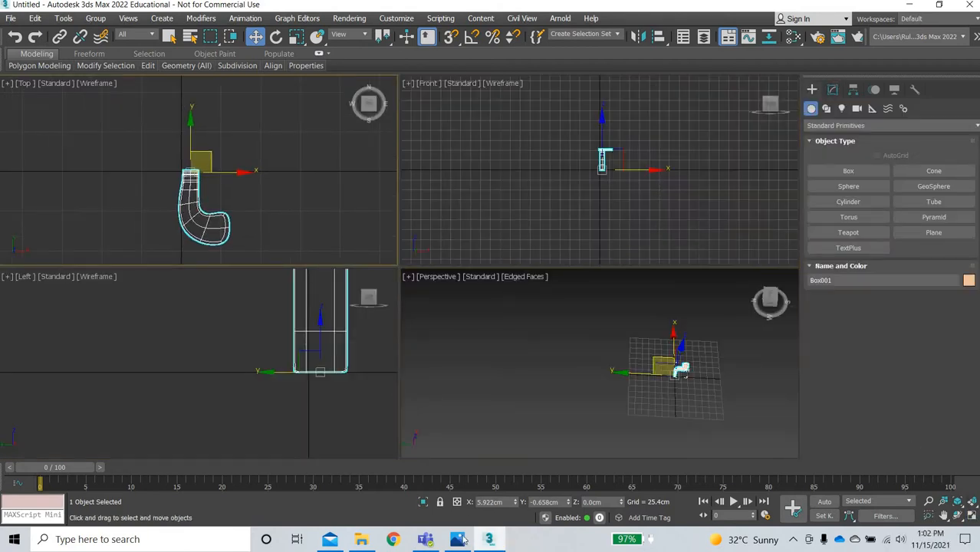
pyautogui.click(460, 540)
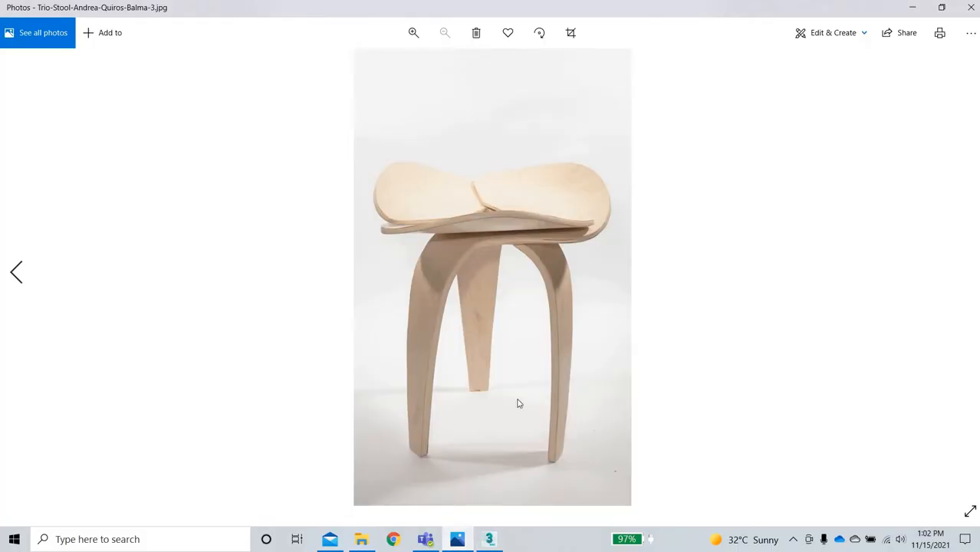
pyautogui.click(491, 540)
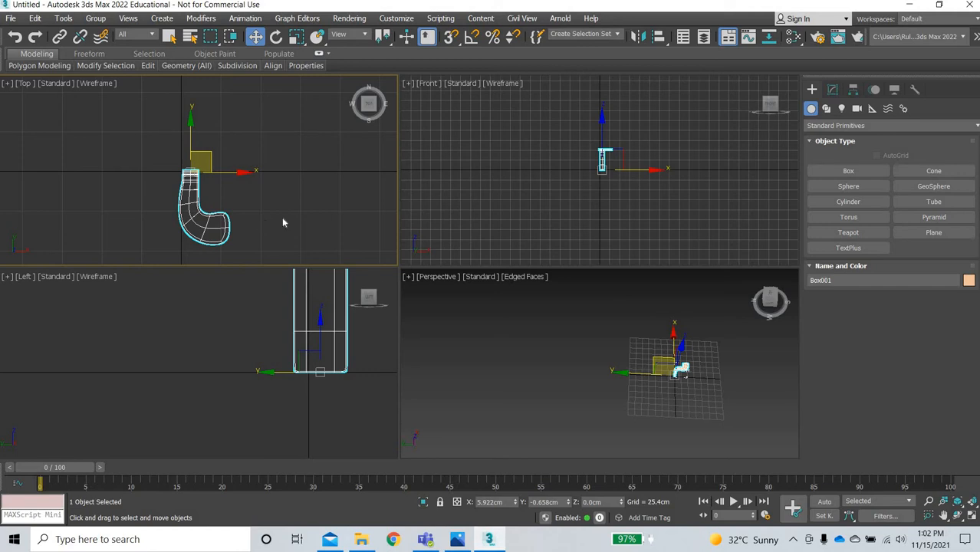
# Move the leg in the Top view to about X 0.05 cm, Y 15.7 cm, centring its foot on the vertical axis.
pyautogui.hotkey('alt', 'w')
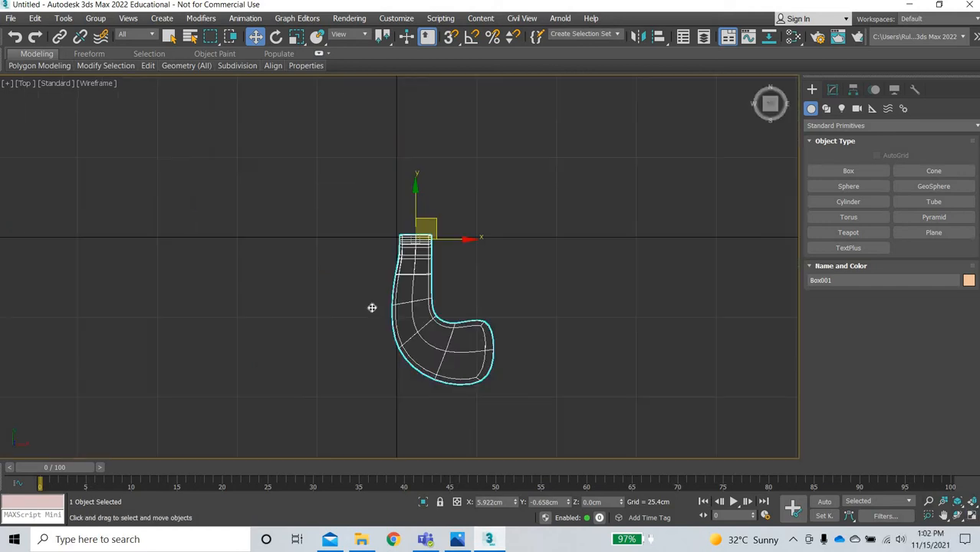
pyautogui.scroll(-1, 372, 257)
pyautogui.moveTo(380, 244); pyautogui.dragTo(362, 192)
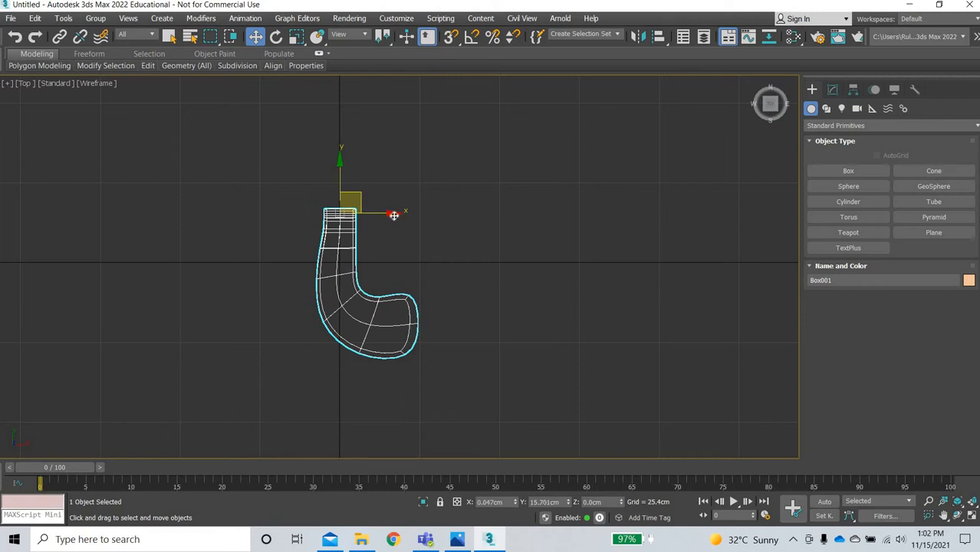
# Draw a guide circle spline centred on the origin in the Top view and move the leg to about Y 19.93 cm, with its foot at the circle's edge.
pyautogui.click(826, 108)
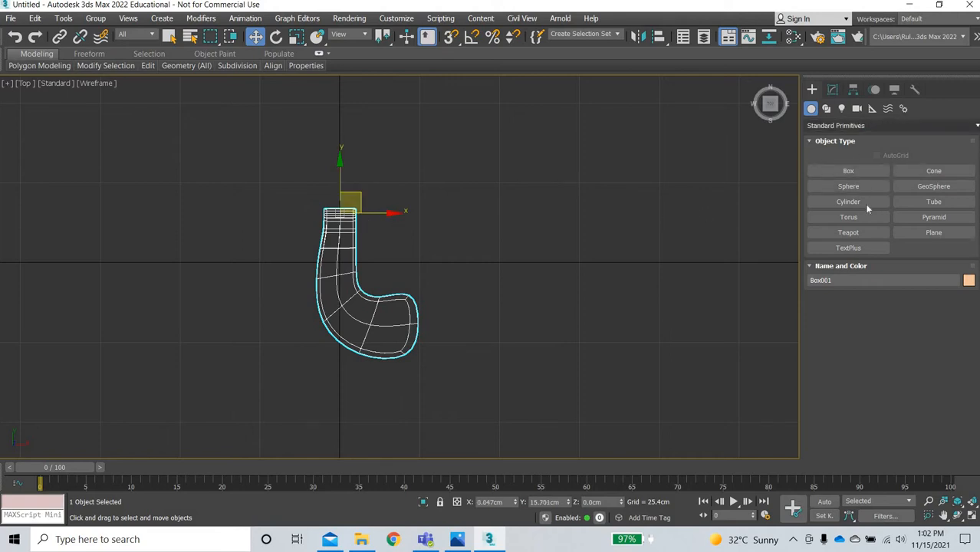
pyautogui.click(848, 202)
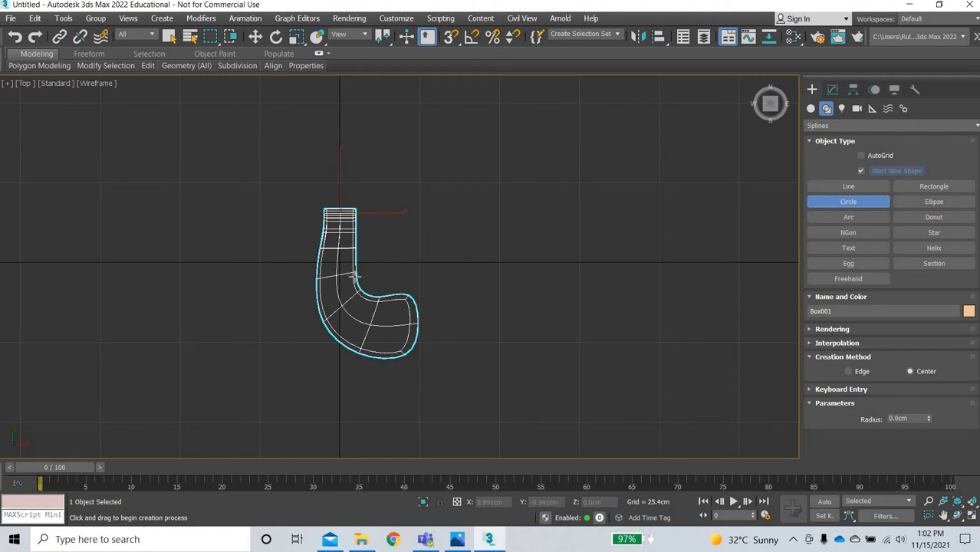
pyautogui.moveTo(355, 276); pyautogui.dragTo(318, 198)
pyautogui.press('w')
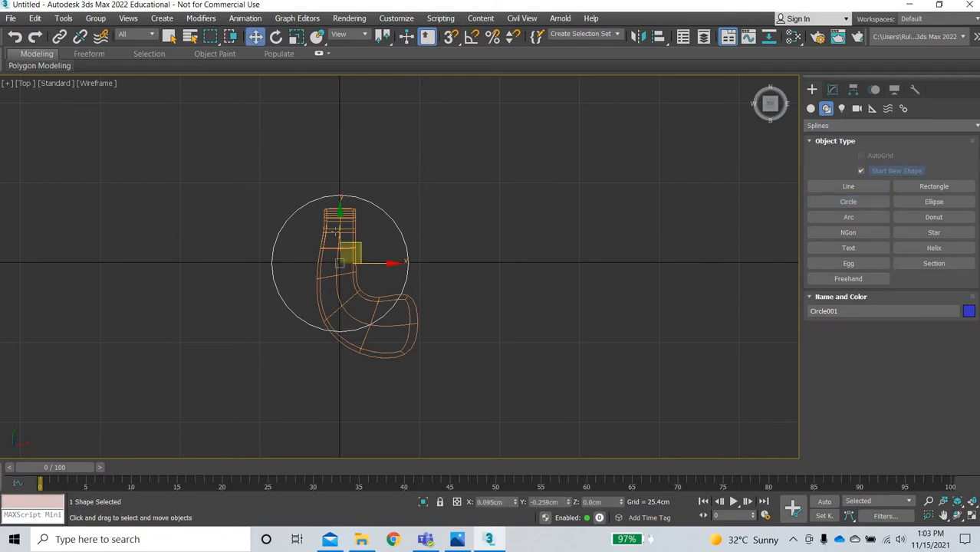
pyautogui.click(336, 232)
pyautogui.moveTo(337, 167); pyautogui.dragTo(337, 155)
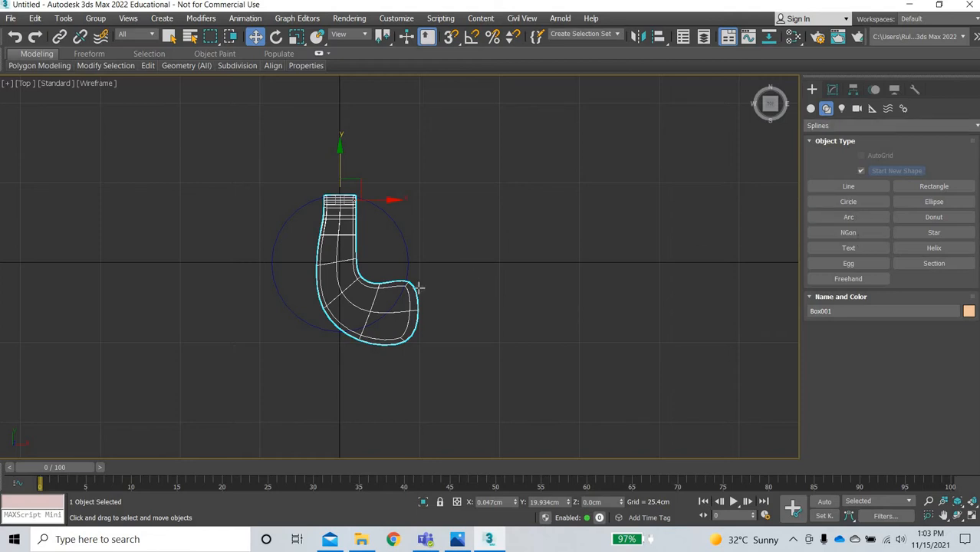
# Draw an NGon centred on the origin with a radius of about 21.95 cm and set its sides to 3.
pyautogui.click(848, 232)
pyautogui.moveTo(362, 286); pyautogui.dragTo(409, 319)
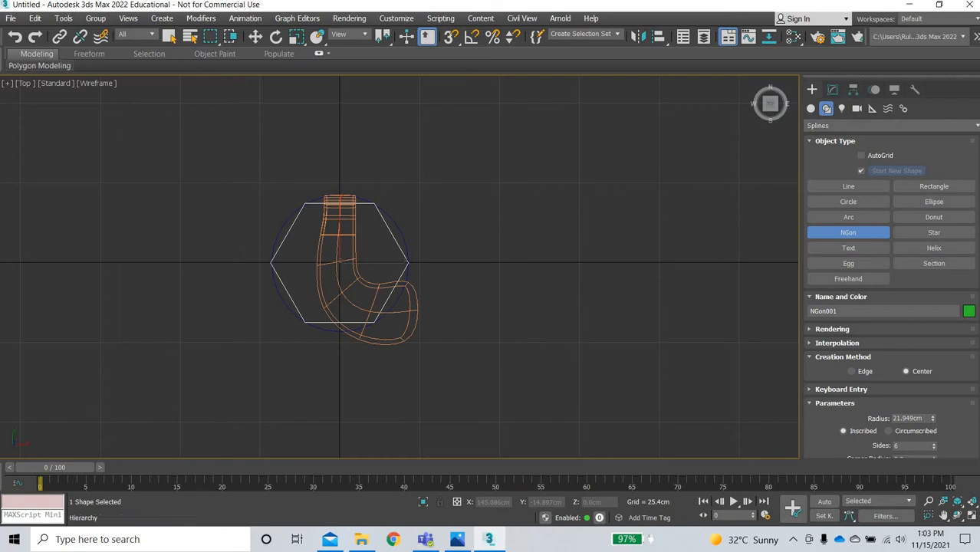
pyautogui.click(833, 89)
pyautogui.doubleClick(909, 326)
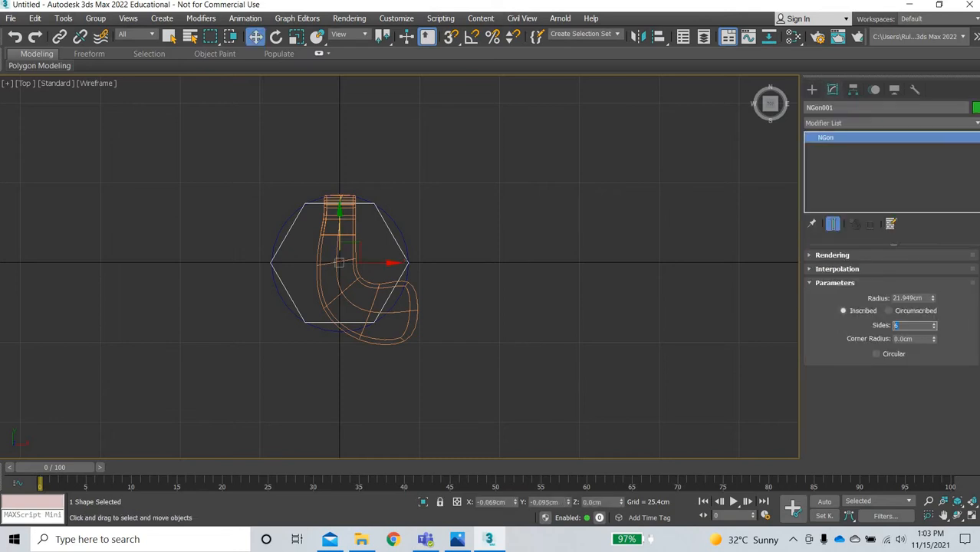
pyautogui.write('3')
pyautogui.press('Return')
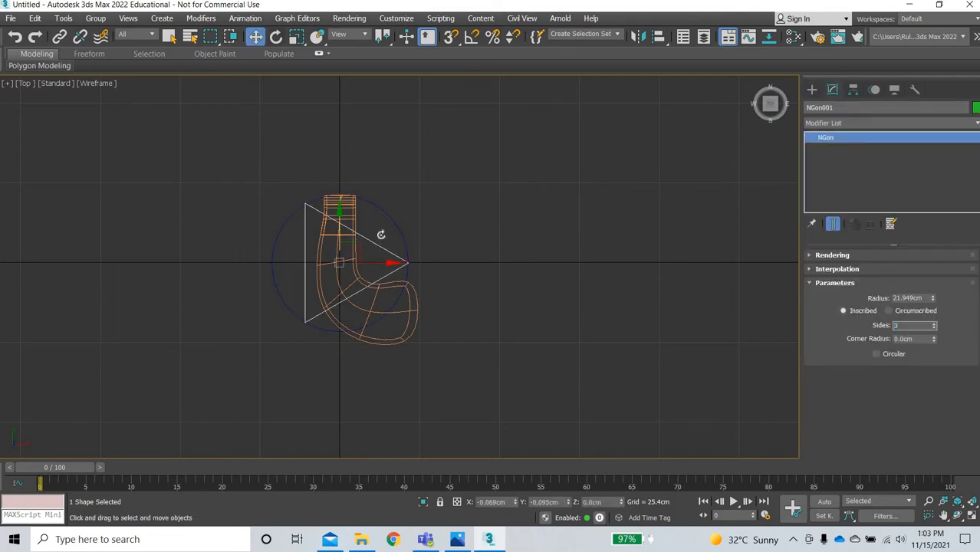
# Rotate the triangle in the Top view so one corner points to the leg's foot, and deselect it.
pyautogui.press('e')
pyautogui.moveTo(392, 264); pyautogui.dragTo(507, 245)
pyautogui.click(291, 102)
pyautogui.click(256, 37)
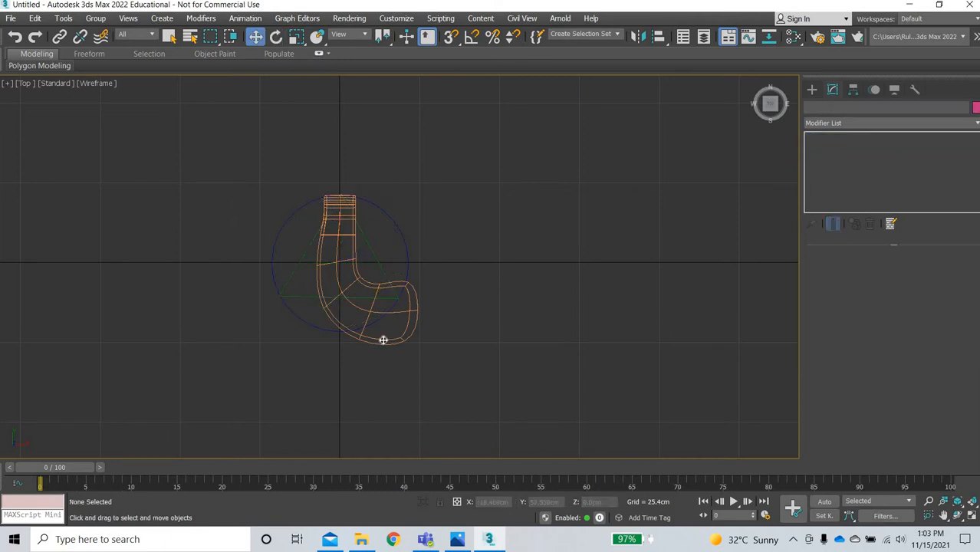
# Clone the leg twice as instances in the Top view, placing one copy at each of the triangle's two lower corners.
pyautogui.click(383, 340)
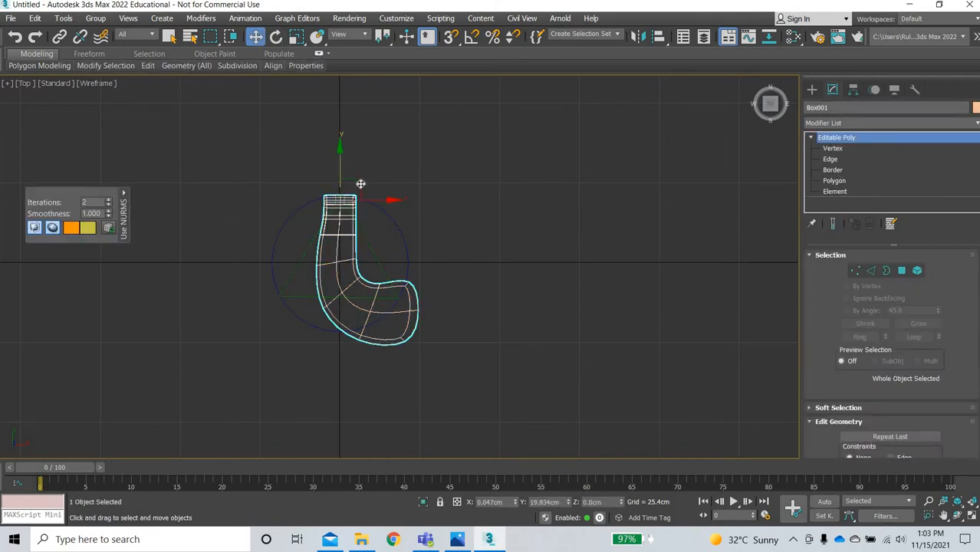
pyautogui.moveTo(356, 180)
pyautogui.keyDown('shift'); pyautogui.mouseDown()
pyautogui.moveTo(334, 262)
pyautogui.moveTo(300, 287)
pyautogui.moveTo(296, 278)
pyautogui.mouseUp(); pyautogui.keyUp('shift')
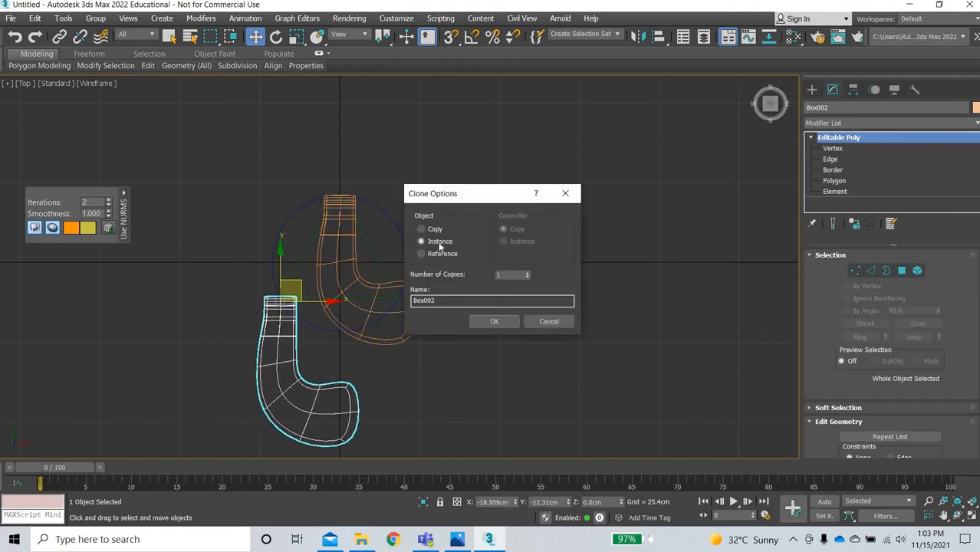
pyautogui.click(486, 320)
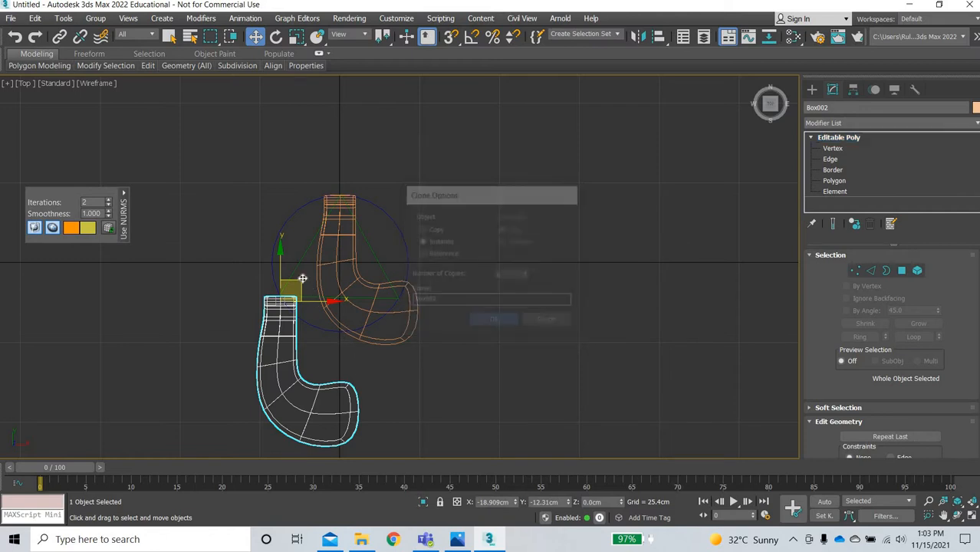
pyautogui.keyDown('shift'); pyautogui.moveTo(425, 292); pyautogui.dragTo(416, 283); pyautogui.keyUp('shift')
pyautogui.hotkey('ctrl', 'v')
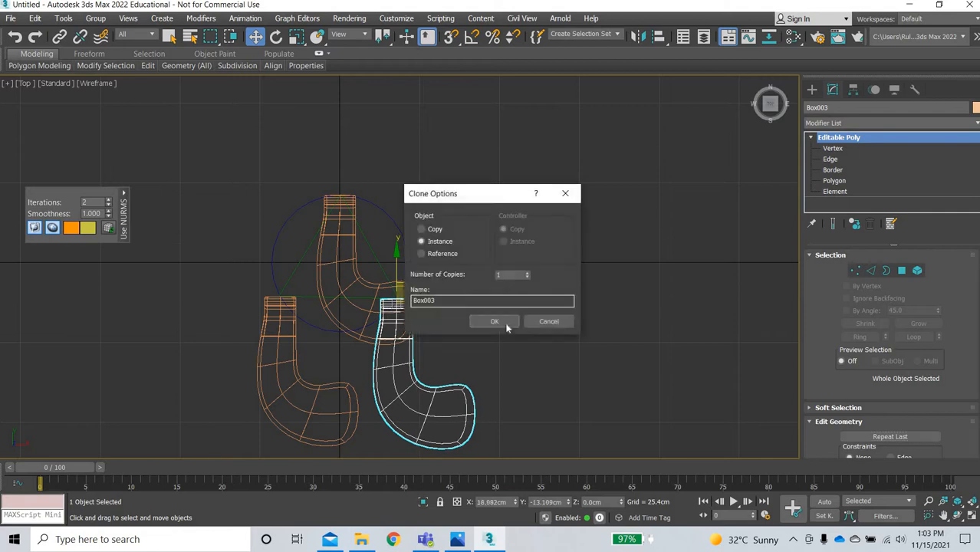
pyautogui.click(503, 322)
# Rotate the leg copy at the triangle's lower-right corner to about -148.6° around Z so its seat end points inward.
pyautogui.click(276, 37)
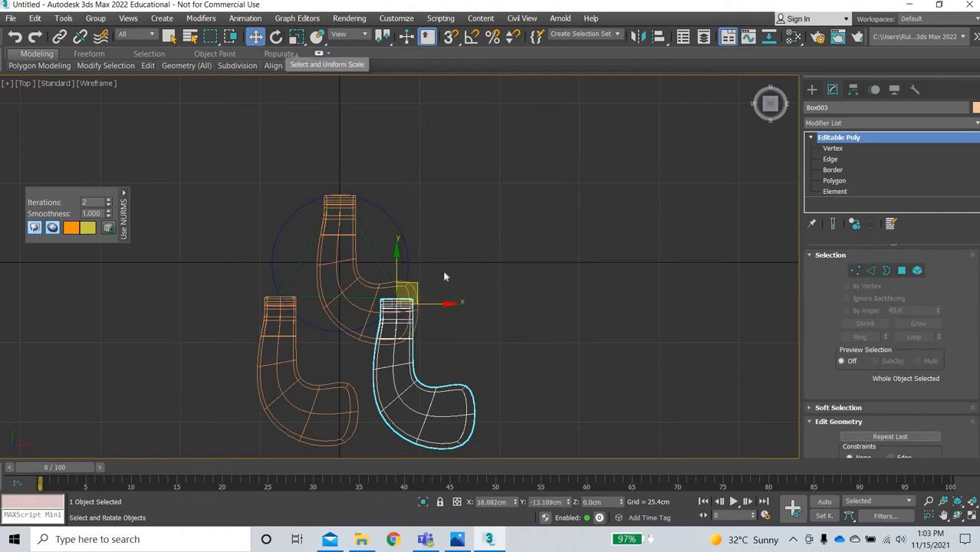
pyautogui.moveTo(425, 245); pyautogui.dragTo(254, 135)
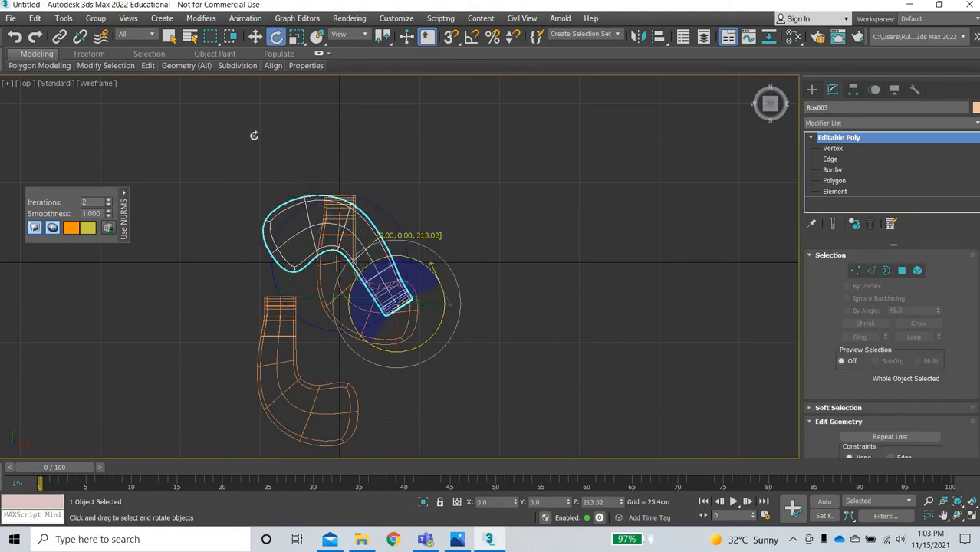
pyautogui.moveTo(347, 198); pyautogui.dragTo(346, 198)
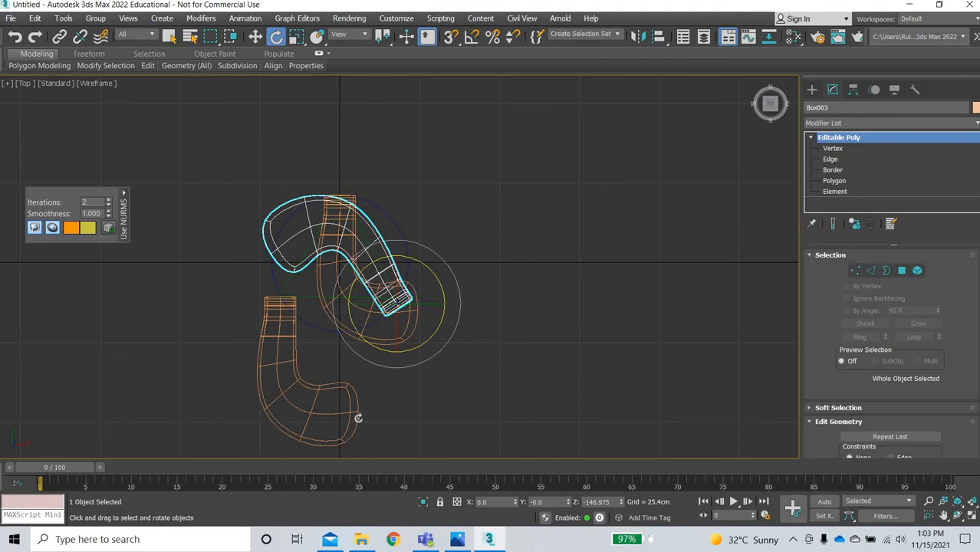
pyautogui.moveTo(328, 294); pyautogui.dragTo(331, 173)
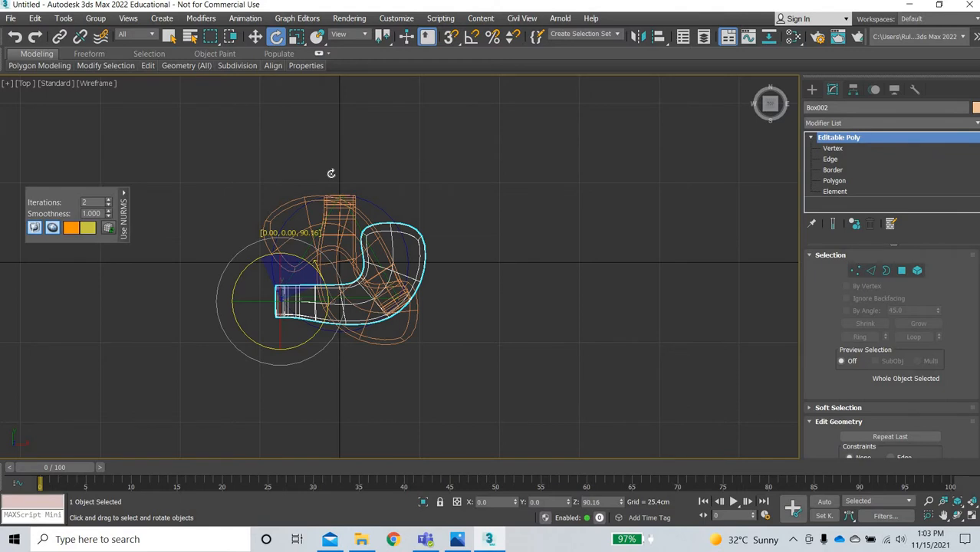
pyautogui.hotkey('ctrl', 'z')
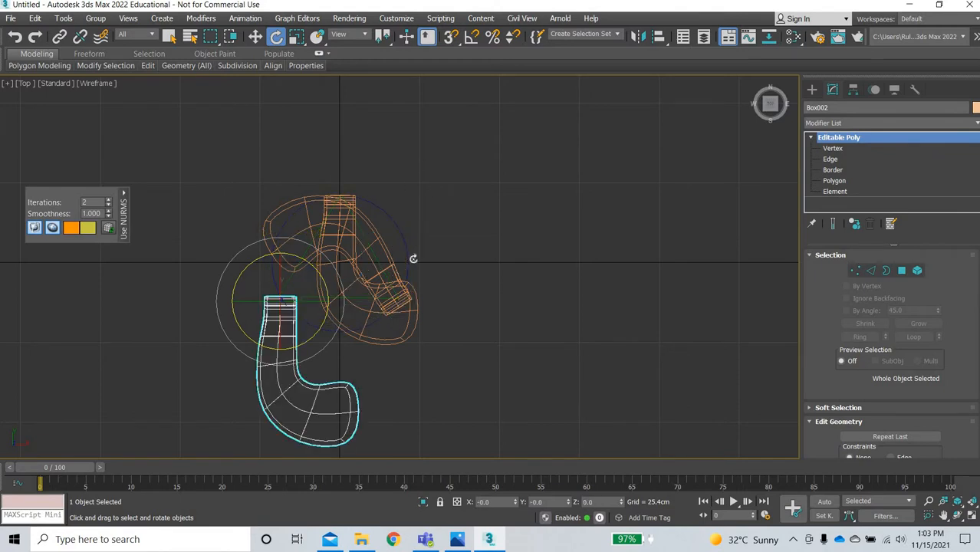
pyautogui.click(413, 259)
pyautogui.moveTo(434, 273); pyautogui.dragTo(353, 208)
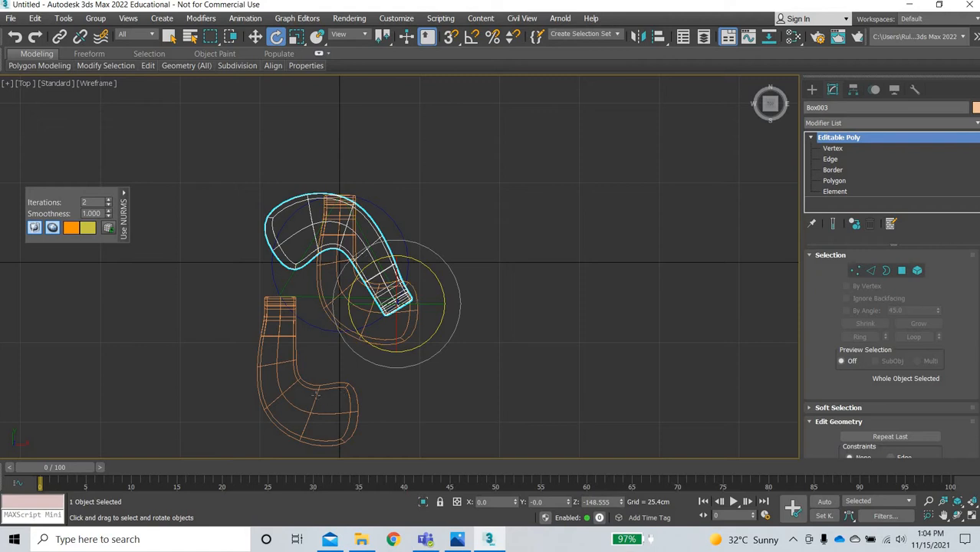
# Rotate the leg copy at the triangle's lower-left corner about 90.6° around Z in the Top view and deselect it.
pyautogui.click(330, 295)
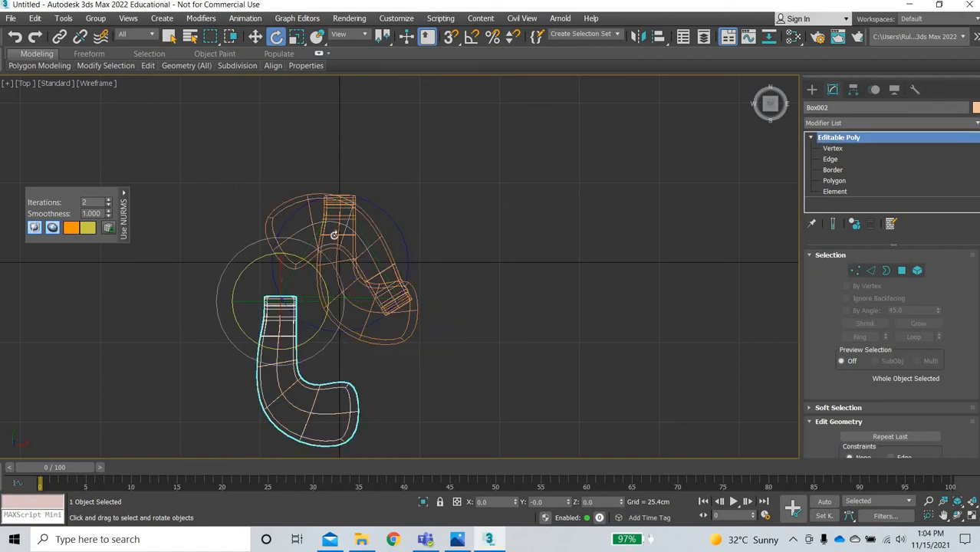
pyautogui.moveTo(333, 236); pyautogui.dragTo(335, 214)
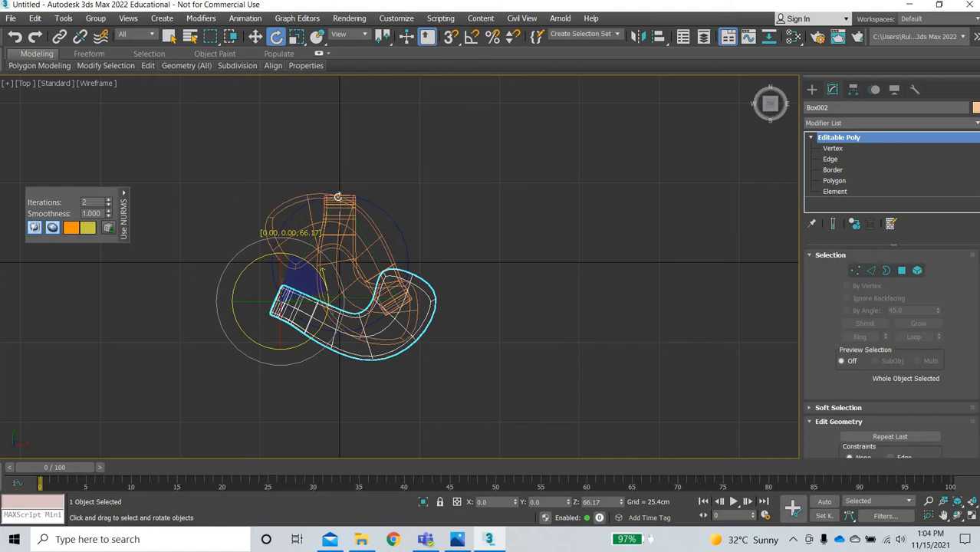
pyautogui.moveTo(338, 197); pyautogui.dragTo(340, 189)
pyautogui.click(625, 378)
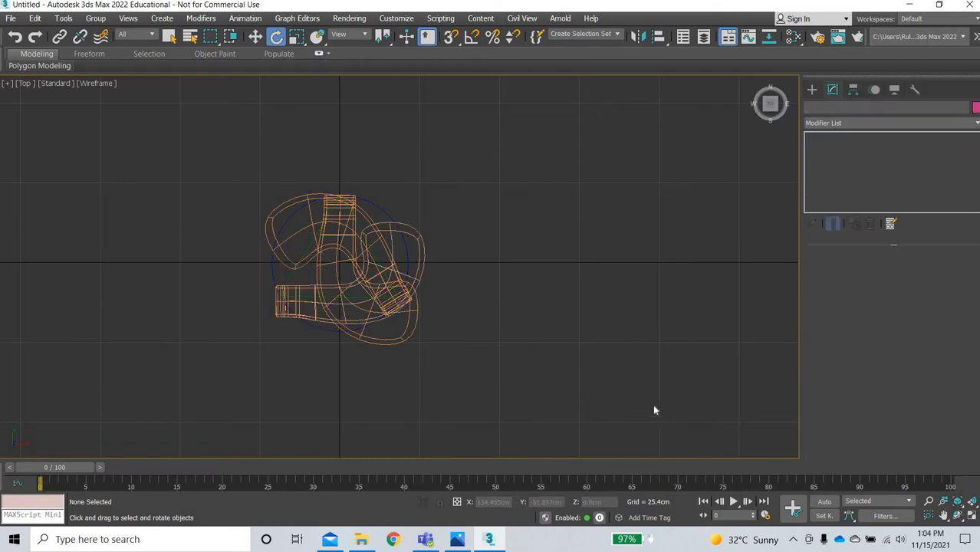
# Rotate the lower-right corner's leg copy in the Perspective view to about -126.3° around Z.
pyautogui.hotkey('alt', 'w')
pyautogui.middleClick(570, 392)
pyautogui.scroll(5, 570, 391)
pyautogui.moveTo(572, 392); pyautogui.dragTo(615, 413, button='middle')
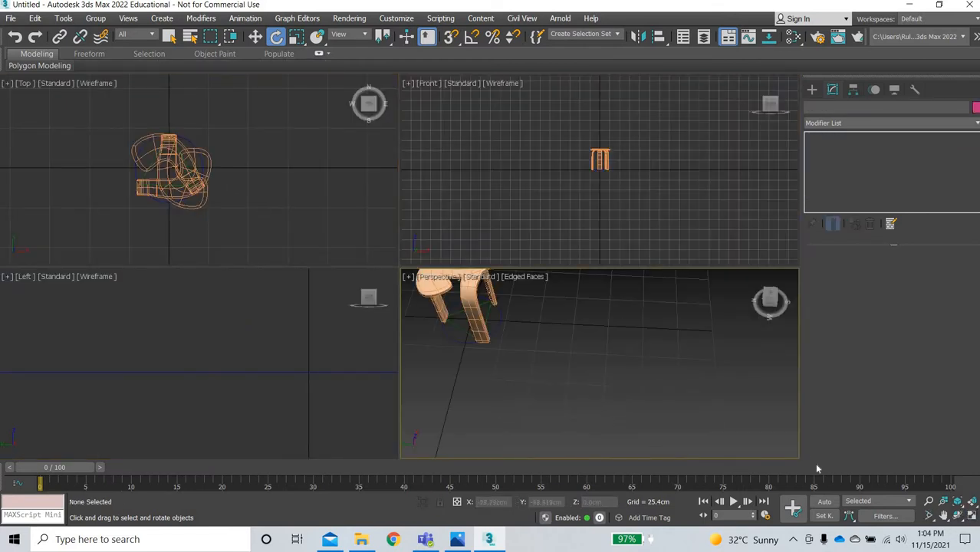
pyautogui.press('z')
pyautogui.hotkey('alt', 'w')
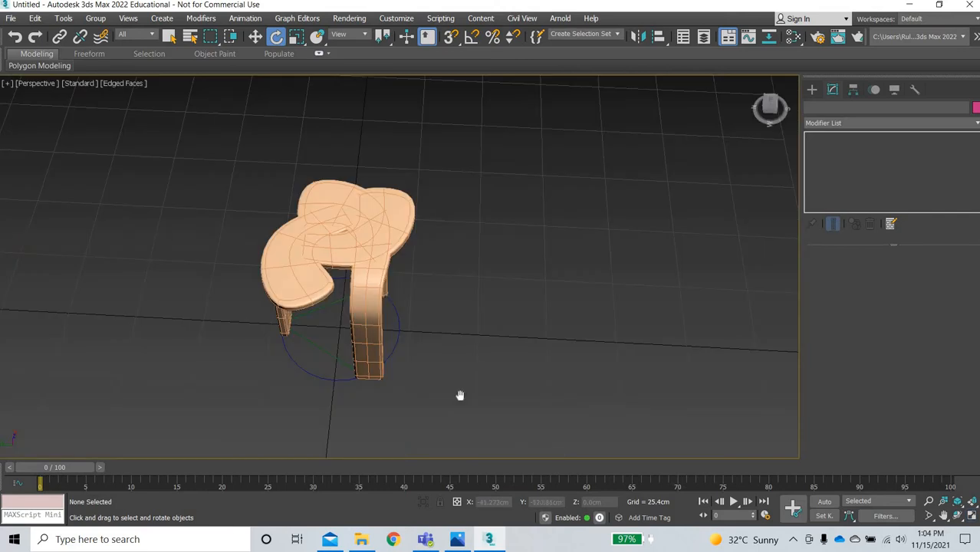
pyautogui.moveTo(460, 401); pyautogui.dragTo(553, 219, button='middle')
pyautogui.scroll(4, 404, 394)
pyautogui.click(528, 306)
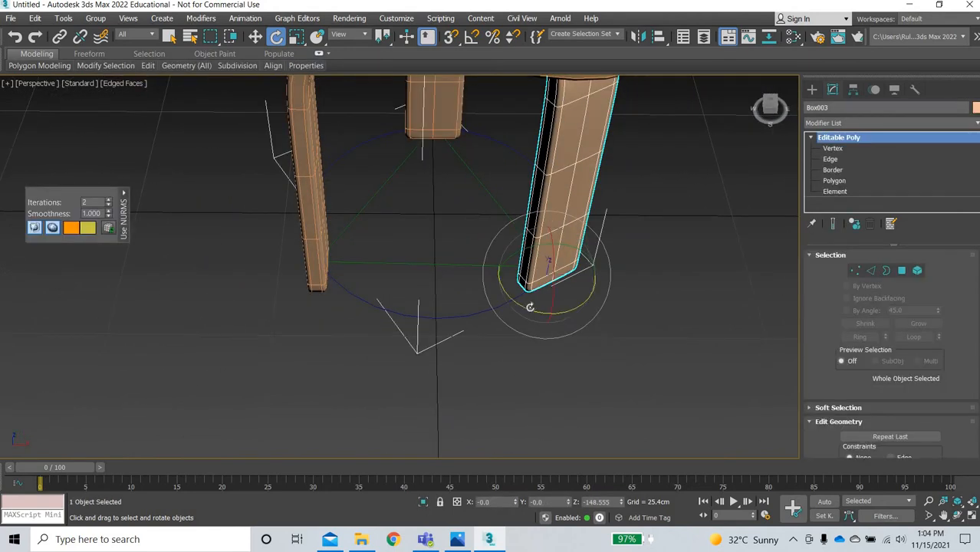
pyautogui.moveTo(551, 306); pyautogui.dragTo(508, 310)
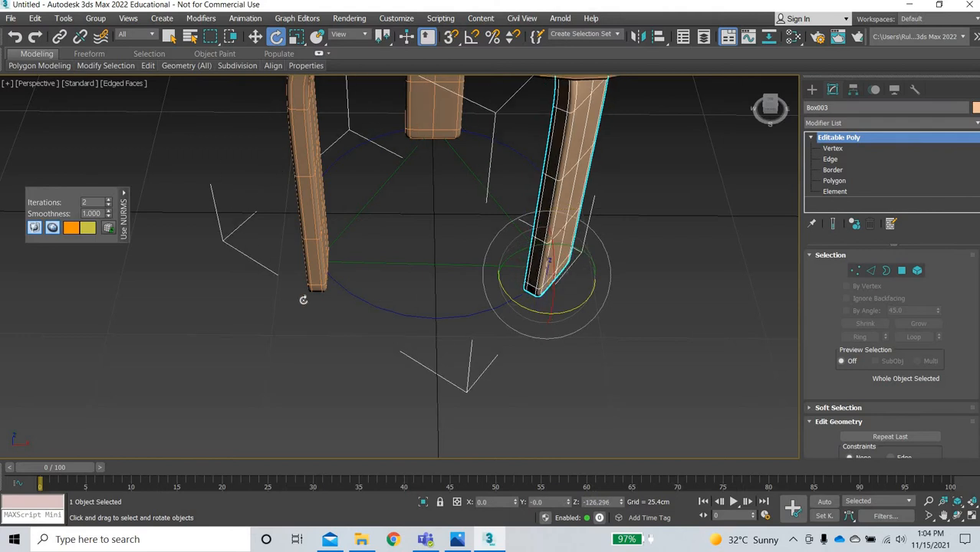
# Rotate the lower-left corner's leg copy in the Perspective view to about 120.05° around Z and deselect it.
pyautogui.click(311, 284)
pyautogui.keyDown('alt'); pyautogui.moveTo(386, 369); pyautogui.dragTo(376, 372, button='middle'); pyautogui.keyUp('alt')
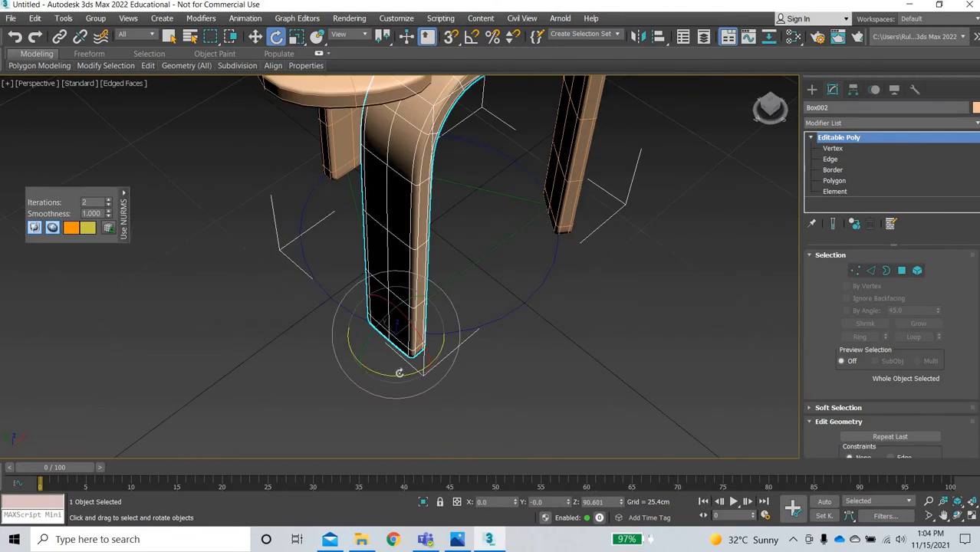
pyautogui.moveTo(399, 373); pyautogui.dragTo(483, 375)
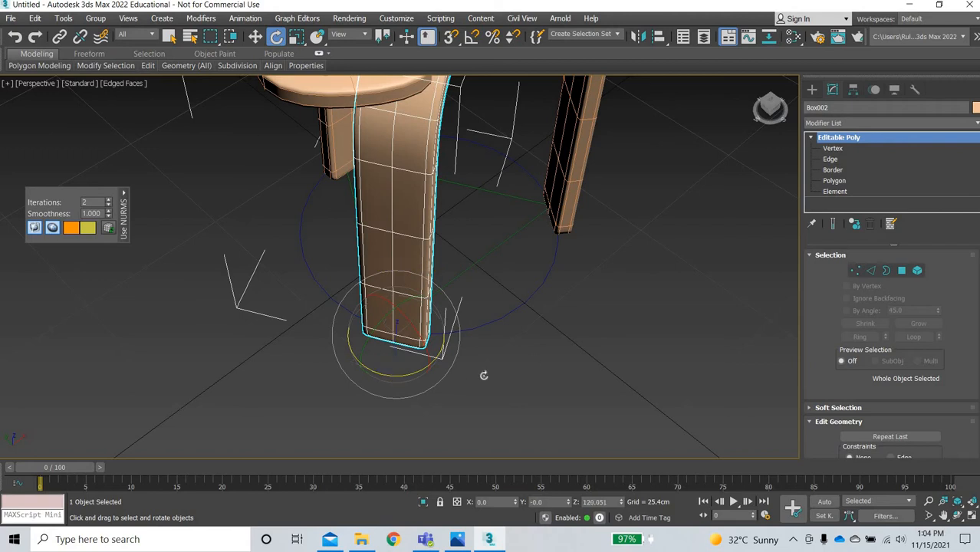
pyautogui.scroll(-5, 483, 375)
pyautogui.keyDown('alt'); pyautogui.moveTo(560, 395); pyautogui.dragTo(510, 357, button='middle'); pyautogui.keyUp('alt')
pyautogui.scroll(5, 514, 355)
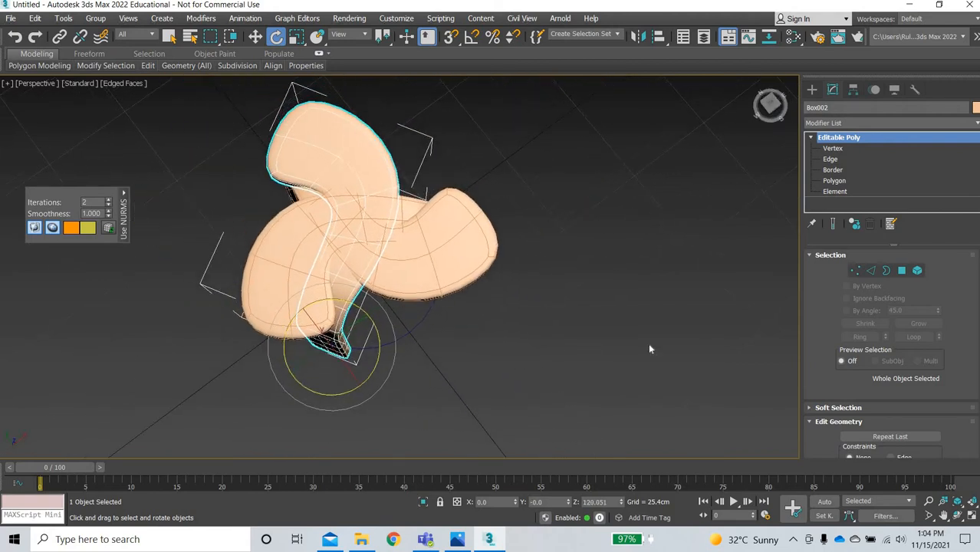
pyautogui.click(406, 392)
pyautogui.keyDown('alt'); pyautogui.moveTo(387, 353); pyautogui.dragTo(410, 348, button='middle'); pyautogui.keyUp('alt')
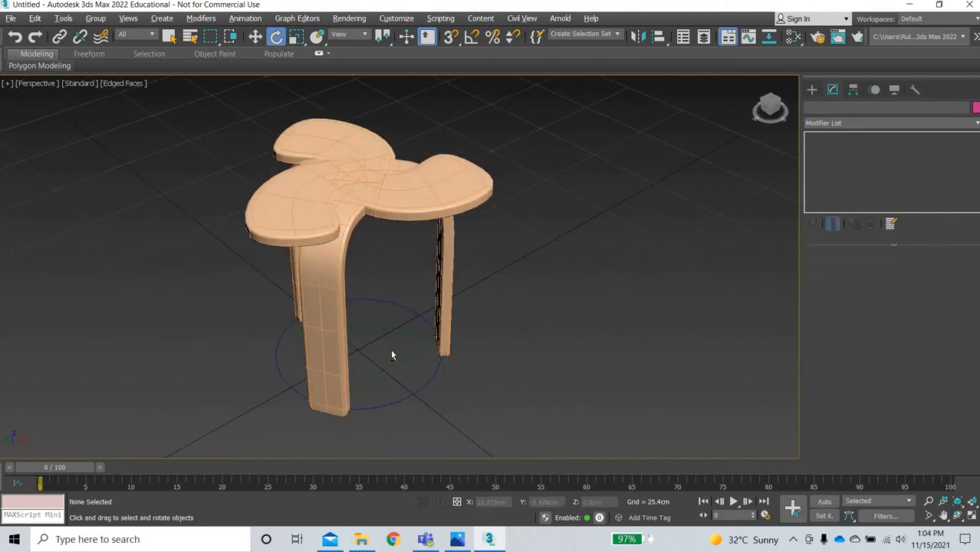
# Start vertex-level editing on the leg copy at the triangle's lower-left corner.
pyautogui.click(330, 350)
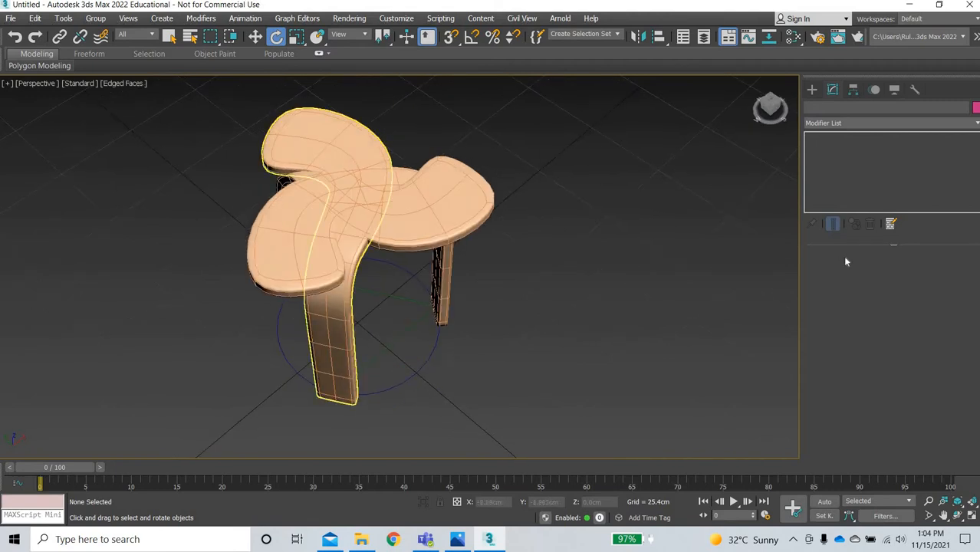
pyautogui.click(856, 270)
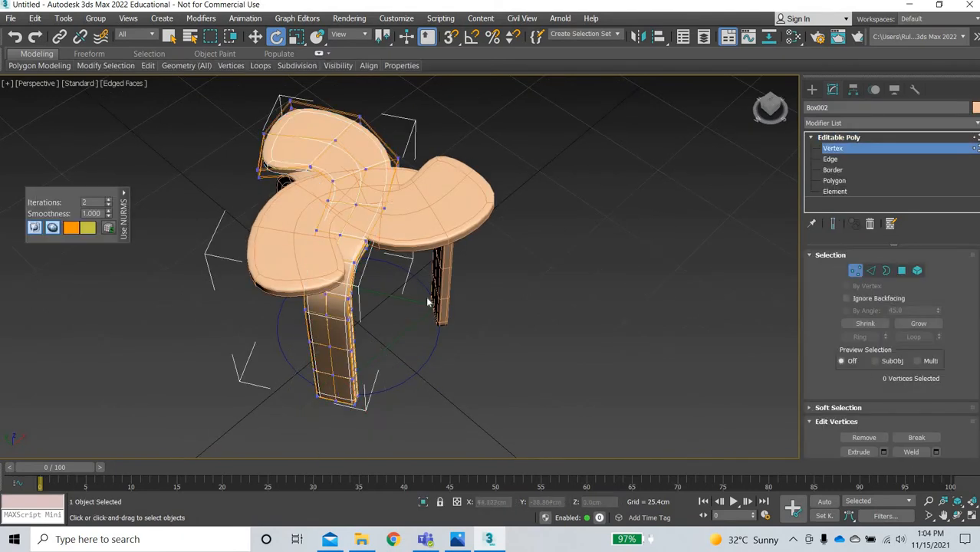
pyautogui.keyDown('alt'); pyautogui.moveTo(463, 344); pyautogui.dragTo(971, 480, button='middle'); pyautogui.keyUp('alt')
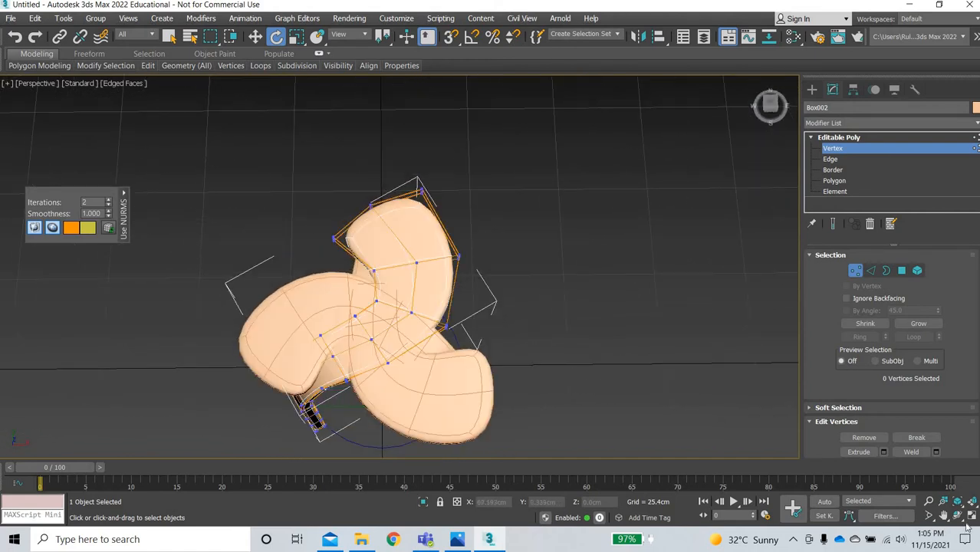
pyautogui.hotkey('alt', 'w')
pyautogui.scroll(-3, 339, 245)
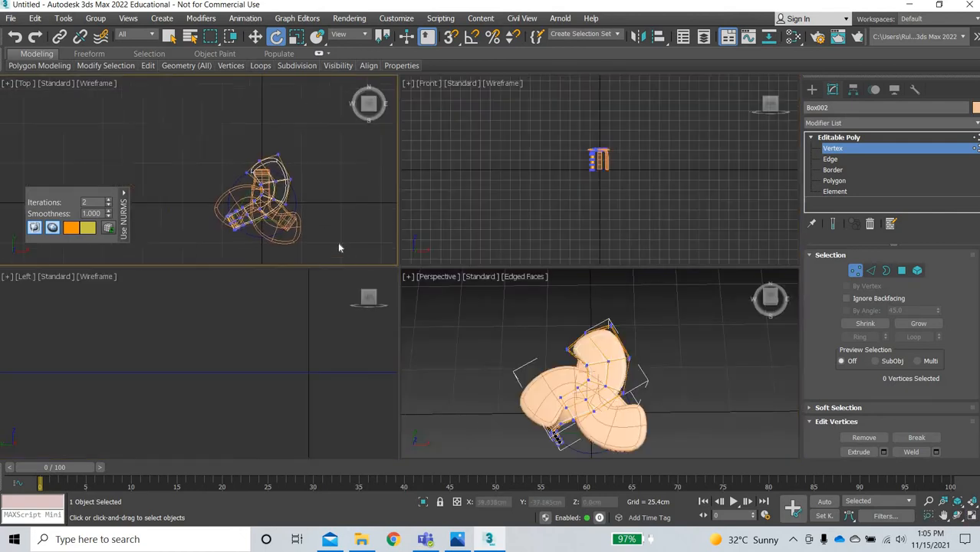
pyautogui.scroll(4, 336, 239)
pyautogui.moveTo(331, 220); pyautogui.dragTo(332, 224, button='middle')
pyautogui.moveTo(297, 90); pyautogui.dragTo(319, 130, button='middle')
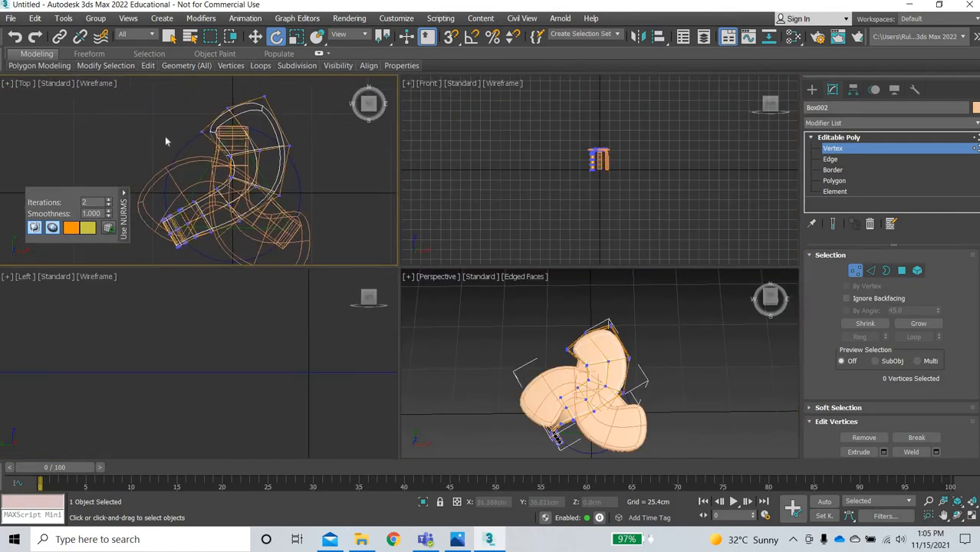
# Select the 39 seat vertices of that leg in the Top view and move them about 6.07 cm in X and -8.07 cm in Y.
pyautogui.moveTo(308, 148); pyautogui.dragTo(346, 157)
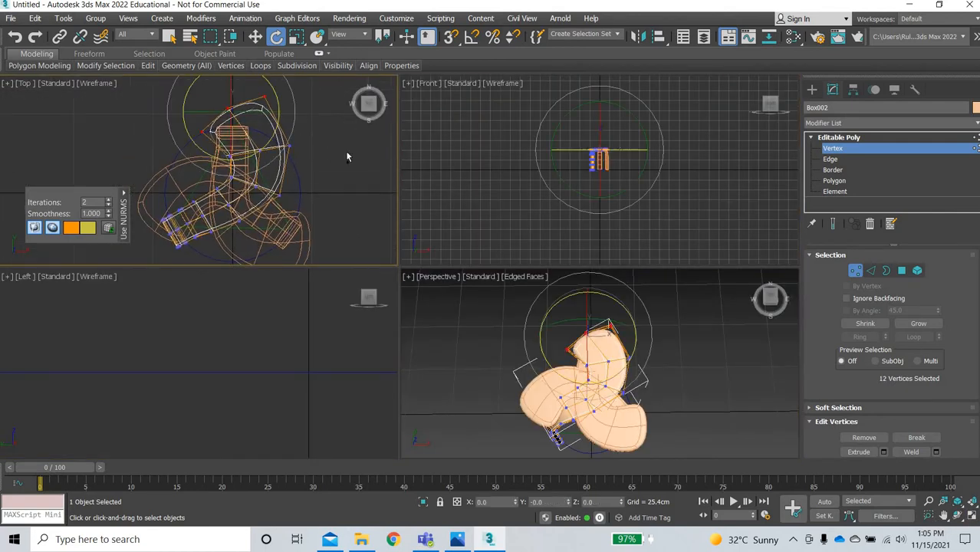
pyautogui.click(256, 37)
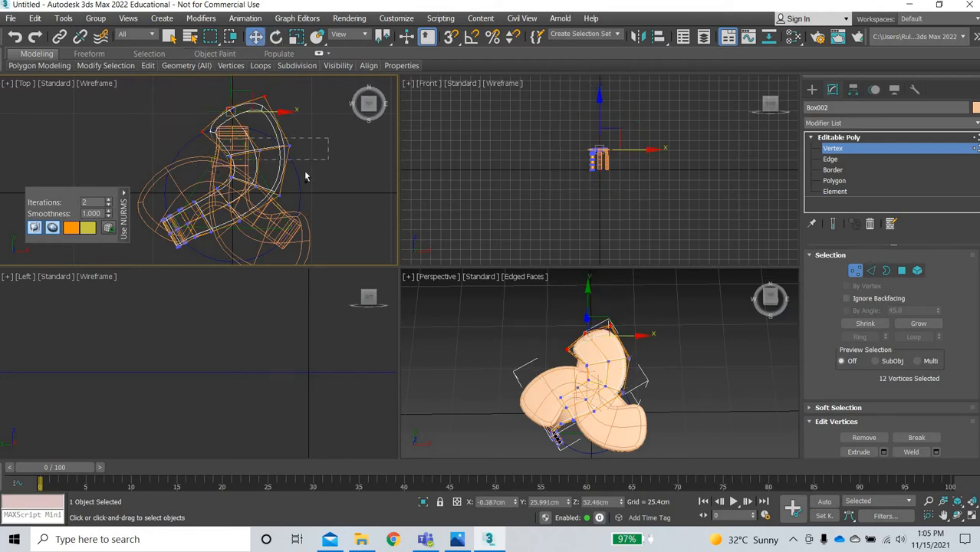
pyautogui.keyDown('ctrl'); pyautogui.moveTo(217, 138); pyautogui.dragTo(328, 160); pyautogui.keyUp('ctrl')
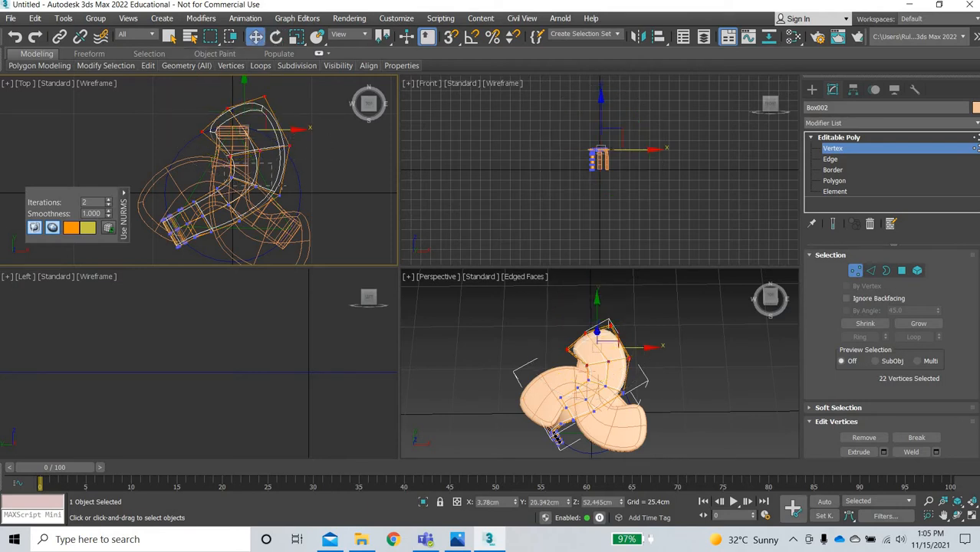
pyautogui.keyDown('ctrl'); pyautogui.click(223, 189); pyautogui.keyUp('ctrl')
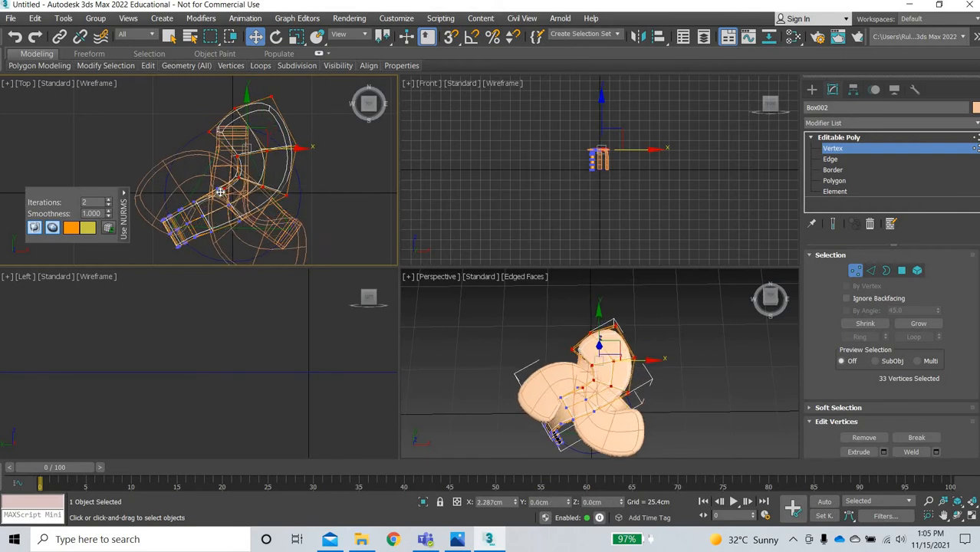
pyautogui.keyDown('ctrl'); pyautogui.click(275, 244); pyautogui.keyUp('ctrl')
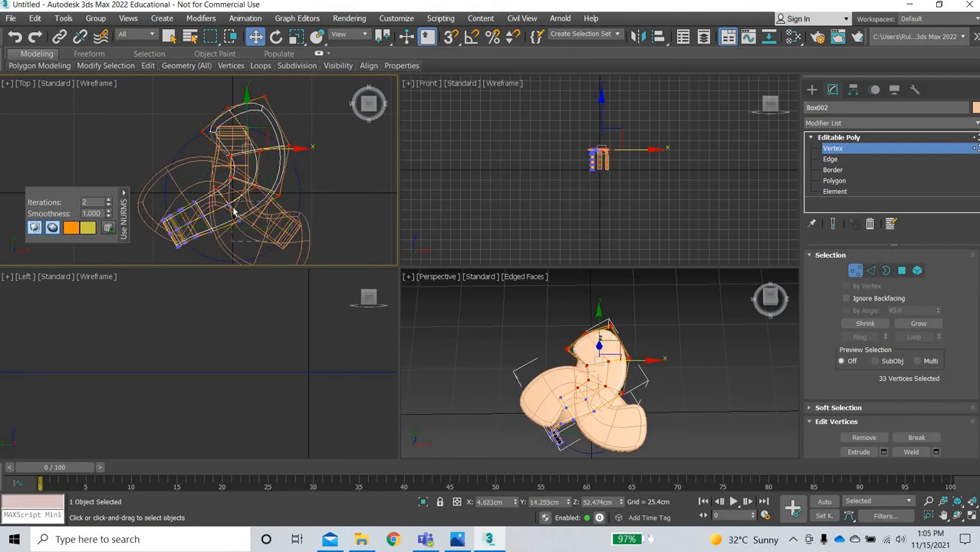
pyautogui.keyDown('ctrl'); pyautogui.moveTo(257, 230); pyautogui.dragTo(263, 229); pyautogui.keyUp('ctrl')
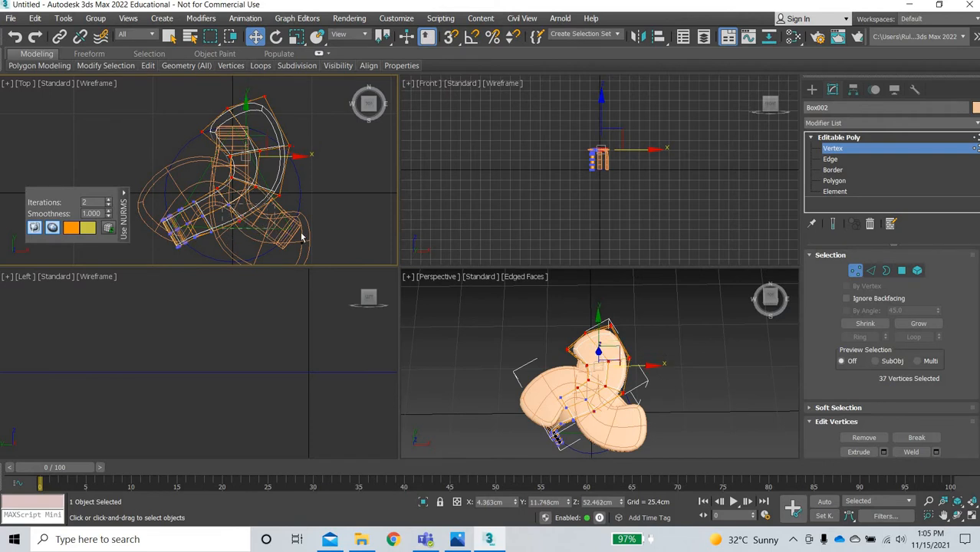
pyautogui.keyDown('ctrl'); pyautogui.click(299, 236); pyautogui.keyUp('ctrl')
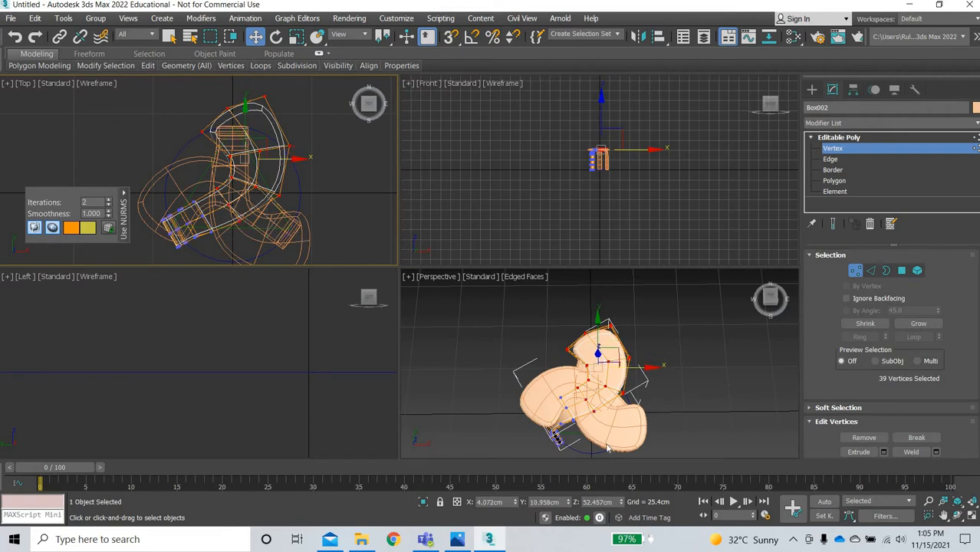
pyautogui.keyDown('alt'); pyautogui.moveTo(603, 429); pyautogui.dragTo(524, 371, button='middle'); pyautogui.keyUp('alt')
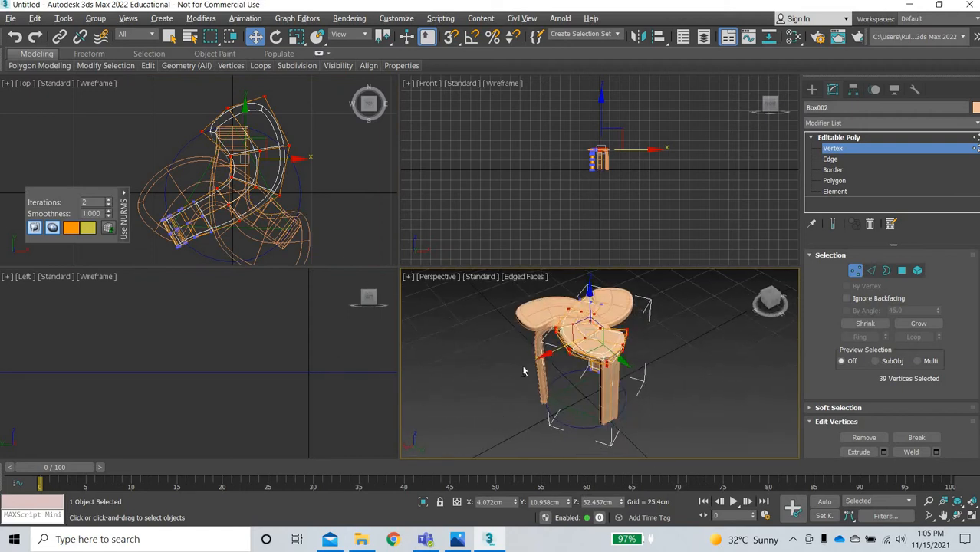
pyautogui.keyDown('alt'); pyautogui.moveTo(557, 400); pyautogui.dragTo(300, 80, button='middle'); pyautogui.keyUp('alt')
pyautogui.moveTo(262, 142); pyautogui.dragTo(296, 182)
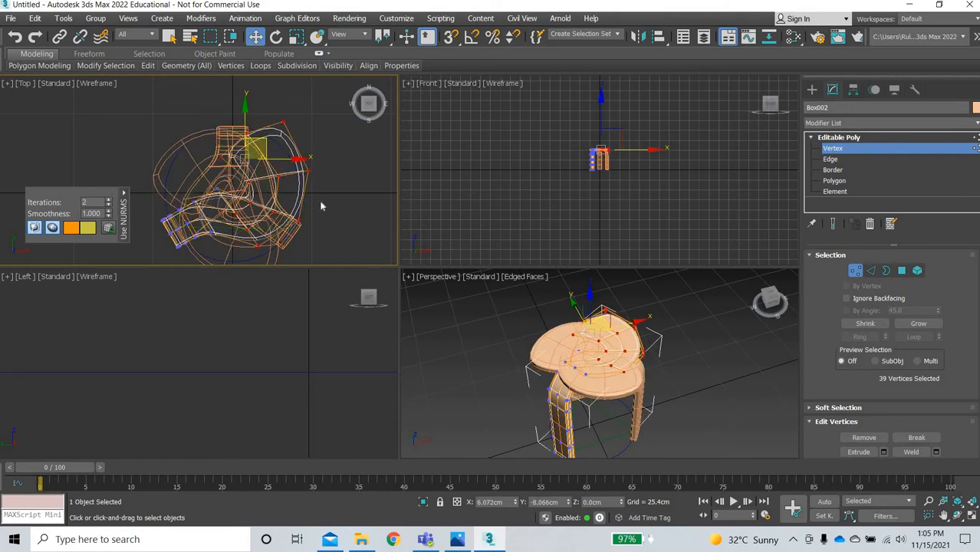
# Move the 39 selected seat vertices to about X 13.19 cm and Y 0.48 cm, and clear the vertex selection.
pyautogui.keyDown('alt'); pyautogui.moveTo(611, 414); pyautogui.dragTo(286, 208, button='middle'); pyautogui.keyUp('alt')
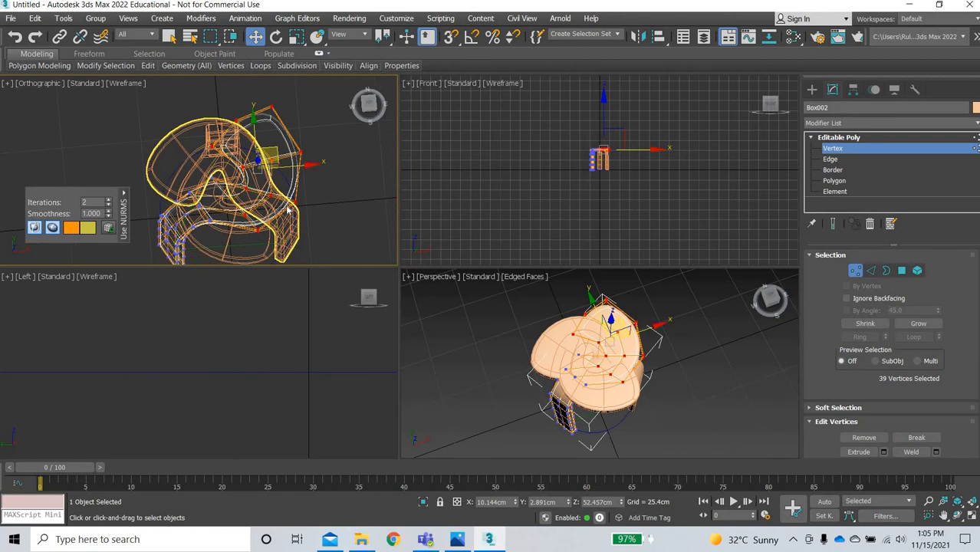
pyautogui.scroll(4, 275, 135)
pyautogui.scroll(-2, 265, 130)
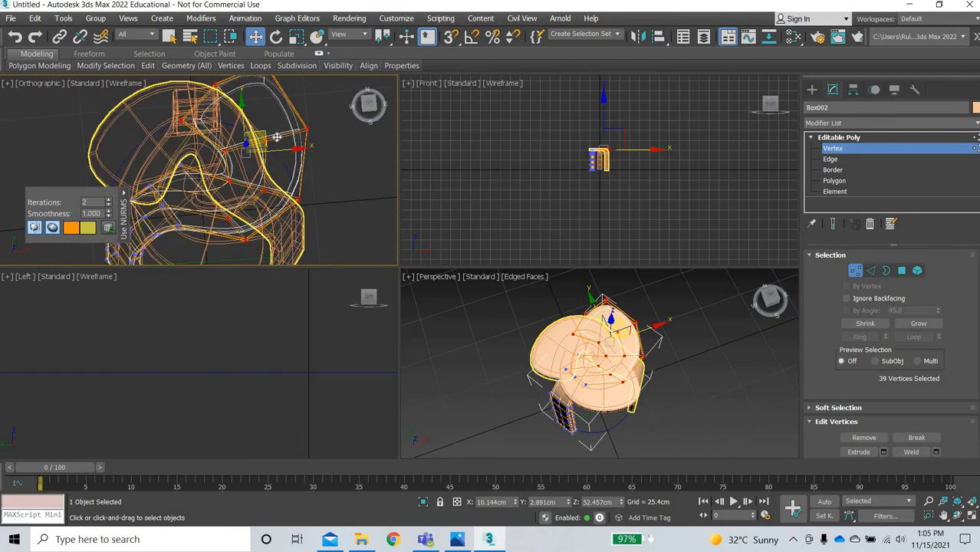
pyautogui.moveTo(276, 137); pyautogui.dragTo(283, 140)
pyautogui.keyDown('alt'); pyautogui.moveTo(615, 359); pyautogui.dragTo(584, 407, button='middle'); pyautogui.keyUp('alt')
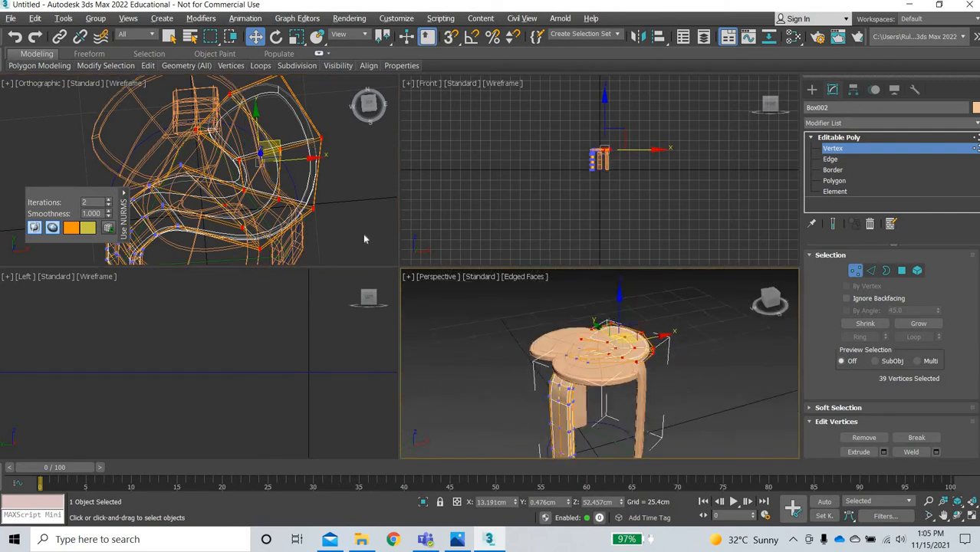
pyautogui.moveTo(333, 228); pyautogui.dragTo(318, 196, button='middle')
pyautogui.keyDown('alt'); pyautogui.moveTo(619, 352); pyautogui.dragTo(733, 408, button='middle'); pyautogui.keyUp('alt')
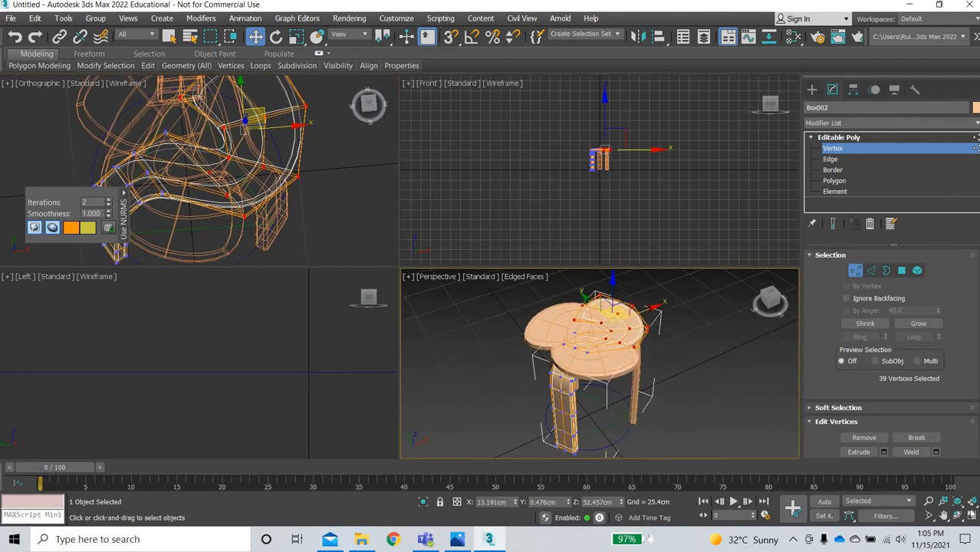
pyautogui.hotkey('alt', 'w')
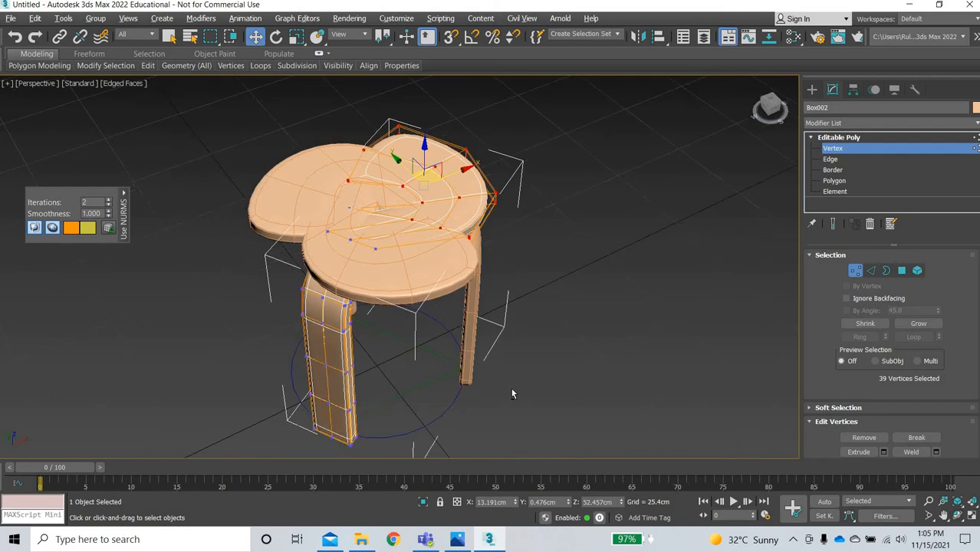
pyautogui.keyDown('alt'); pyautogui.moveTo(511, 388); pyautogui.dragTo(621, 460, button='middle'); pyautogui.keyUp('alt')
pyautogui.hotkey('alt', 'w')
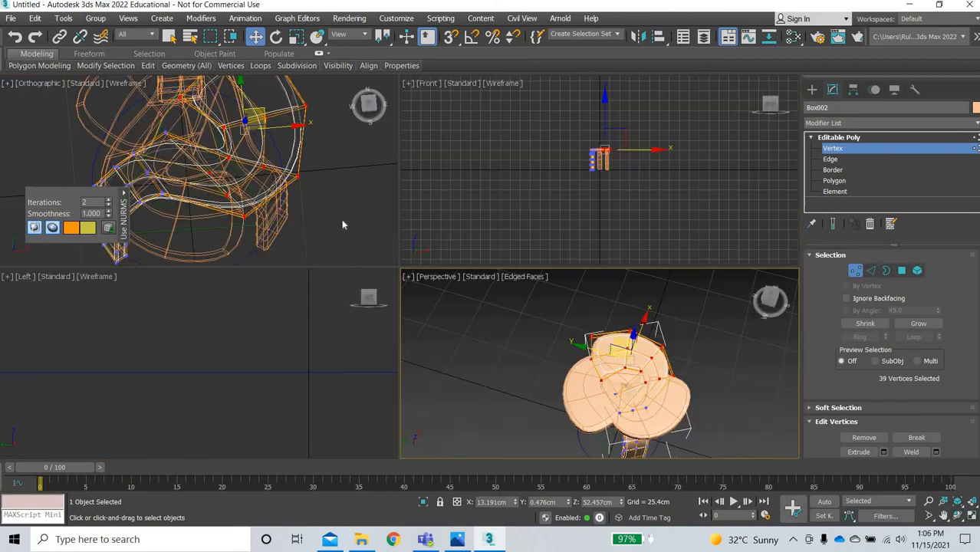
pyautogui.click(326, 238)
pyautogui.keyDown('alt'); pyautogui.moveTo(222, 165); pyautogui.dragTo(240, 161, button='middle'); pyautogui.keyUp('alt')
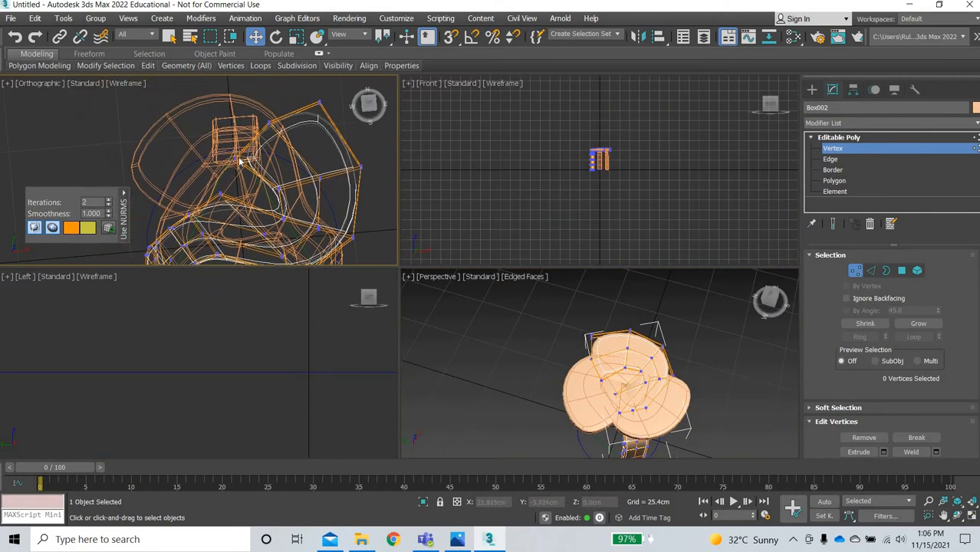
pyautogui.moveTo(261, 143); pyautogui.dragTo(221, 170)
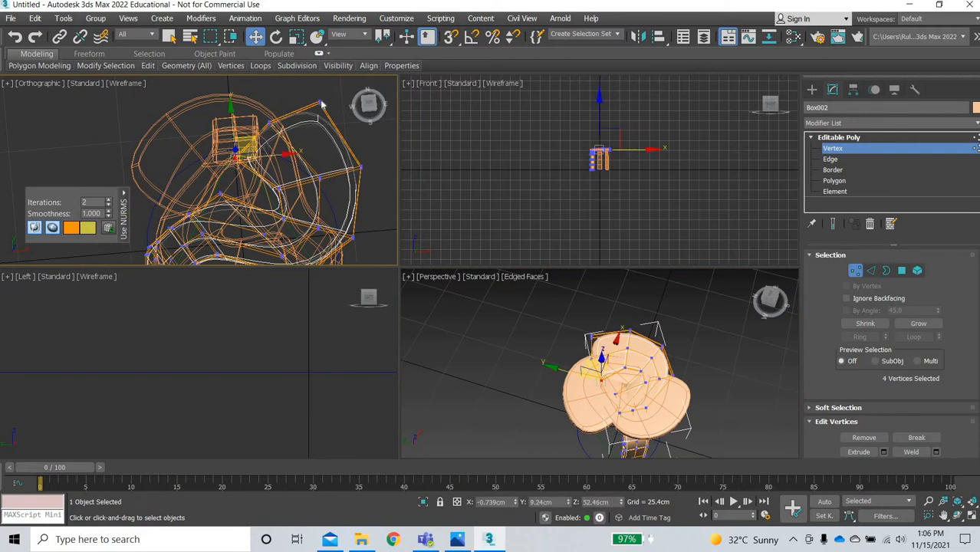
pyautogui.moveTo(334, 88); pyautogui.dragTo(308, 113)
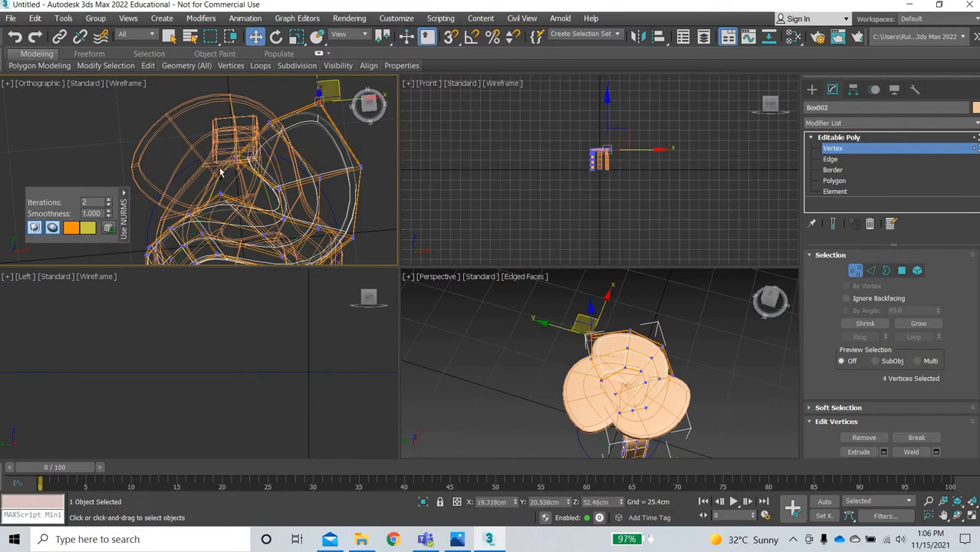
pyautogui.moveTo(256, 140)
pyautogui.keyDown('ctrl'); pyautogui.mouseDown()
pyautogui.moveTo(285, 114)
pyautogui.moveTo(222, 171)
pyautogui.mouseUp(); pyautogui.keyUp('ctrl')
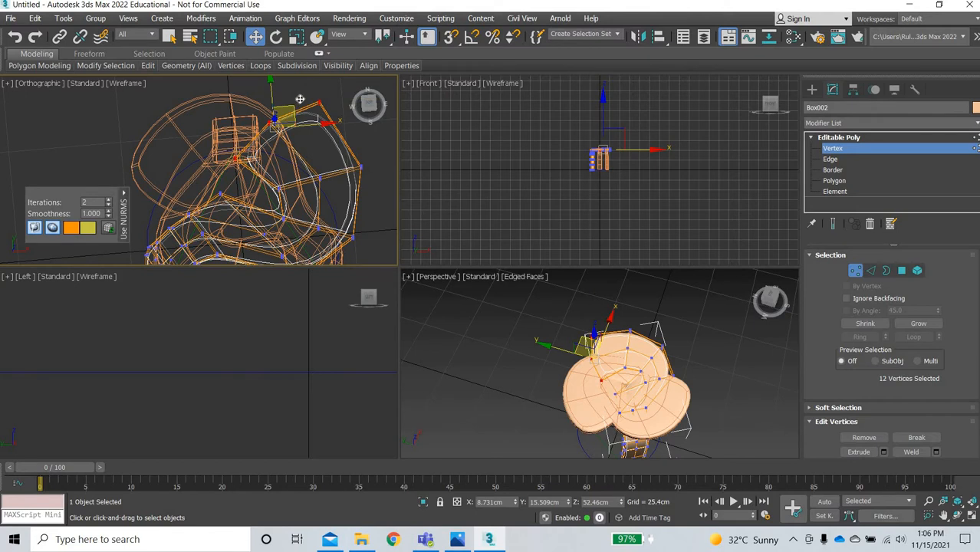
pyautogui.moveTo(300, 99); pyautogui.dragTo(310, 91)
pyautogui.hotkey('ctrl', 'z')
# Move the three seat vertices near the stool's centre about 0.46 cm in X and -2.65 cm in Y.
pyautogui.keyDown('alt'); pyautogui.moveTo(257, 160); pyautogui.dragTo(228, 180, button='middle'); pyautogui.keyUp('alt')
pyautogui.moveTo(254, 152); pyautogui.dragTo(255, 156)
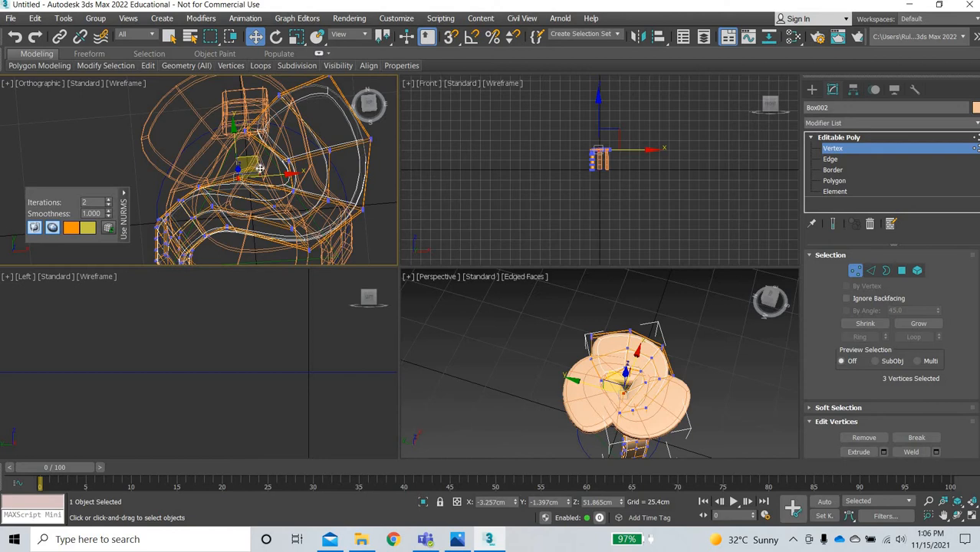
pyautogui.moveTo(260, 168); pyautogui.dragTo(260, 170)
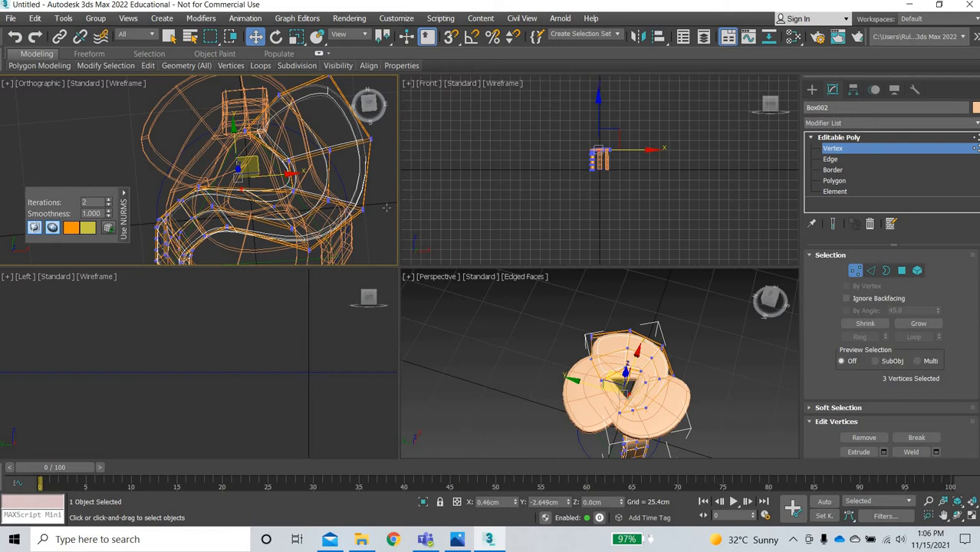
pyautogui.keyDown('alt'); pyautogui.moveTo(662, 371); pyautogui.dragTo(646, 338, button='middle'); pyautogui.keyUp('alt')
pyautogui.scroll(4, 646, 353)
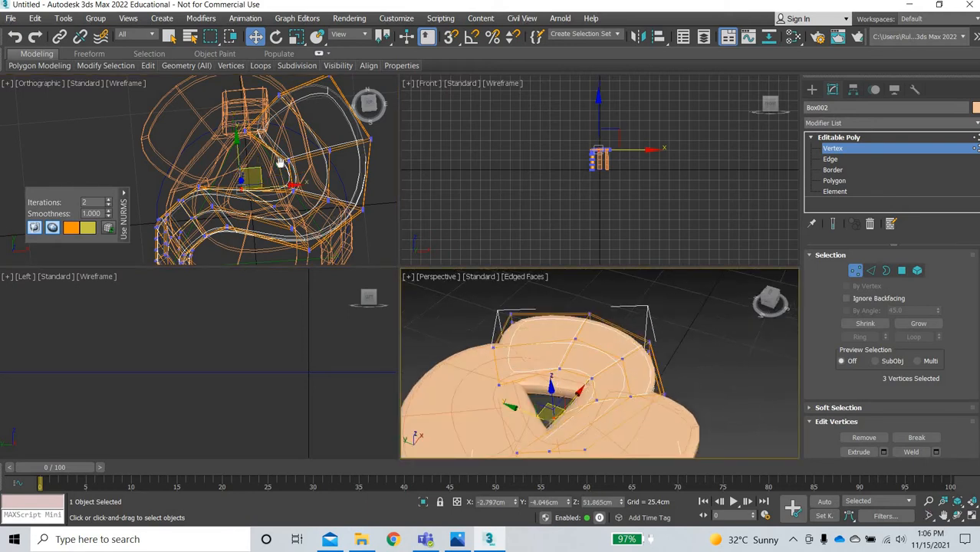
# Undo the last vertex change and raise the four vertices at the seat's inner tip to about 56.12 cm in Z.
pyautogui.keyDown('alt'); pyautogui.moveTo(220, 153); pyautogui.dragTo(259, 176, button='middle'); pyautogui.keyUp('alt')
pyautogui.hotkey('ctrl', 'z')
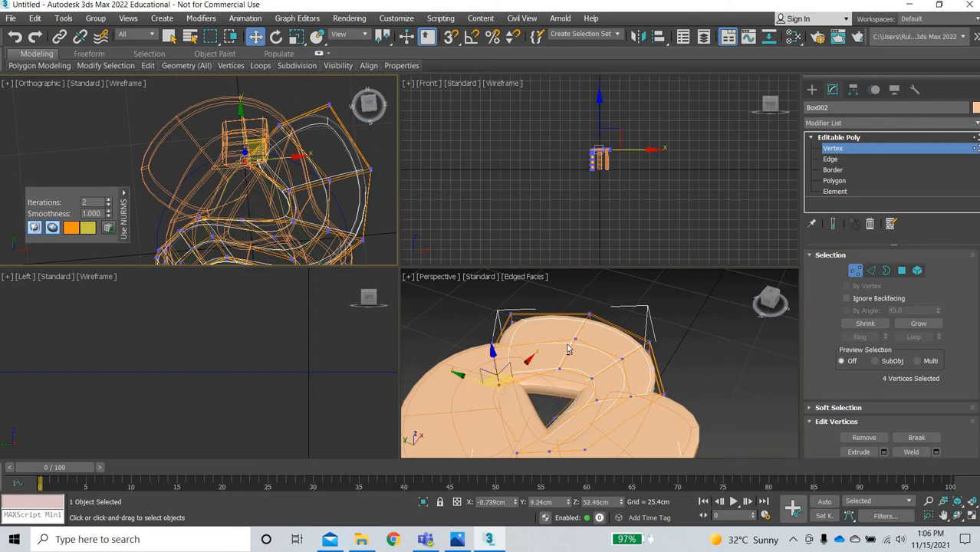
pyautogui.keyDown('alt'); pyautogui.moveTo(569, 350); pyautogui.dragTo(567, 401, button='middle'); pyautogui.keyUp('alt')
pyautogui.scroll(-2, 546, 385)
pyautogui.moveTo(543, 383); pyautogui.dragTo(543, 361)
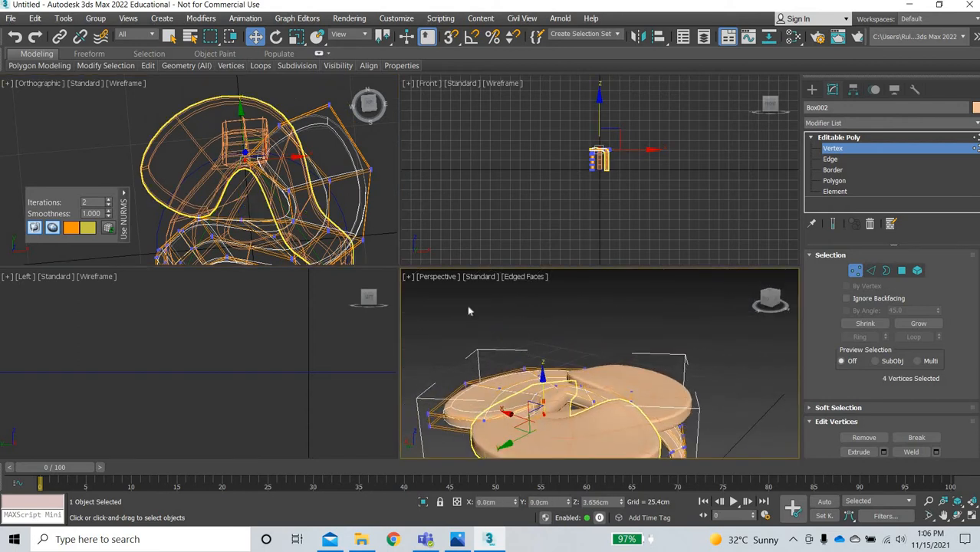
# Raise the next two four-vertex groups along the seat's outer edge to about 55.37 cm and 55.98 cm in Z.
pyautogui.moveTo(305, 155); pyautogui.dragTo(287, 141)
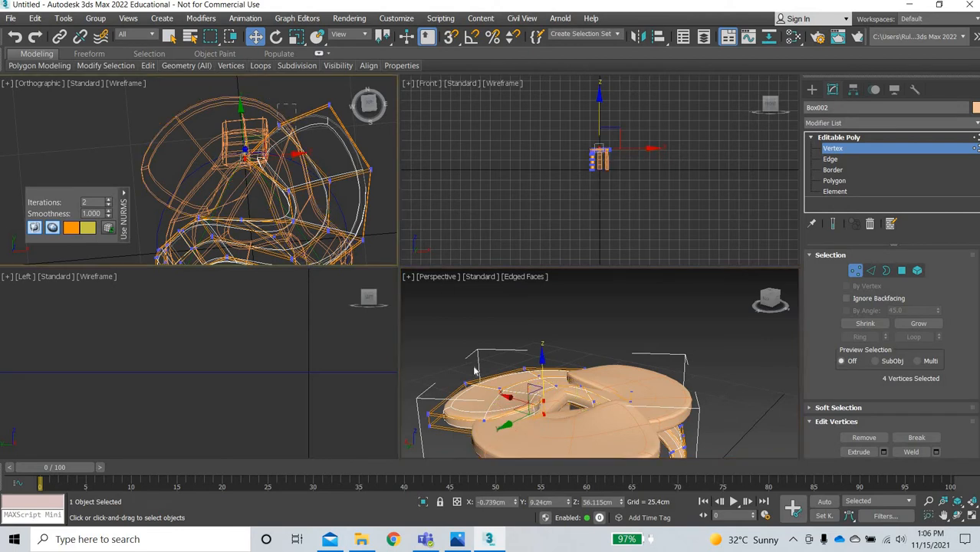
pyautogui.moveTo(480, 379); pyautogui.dragTo(479, 360)
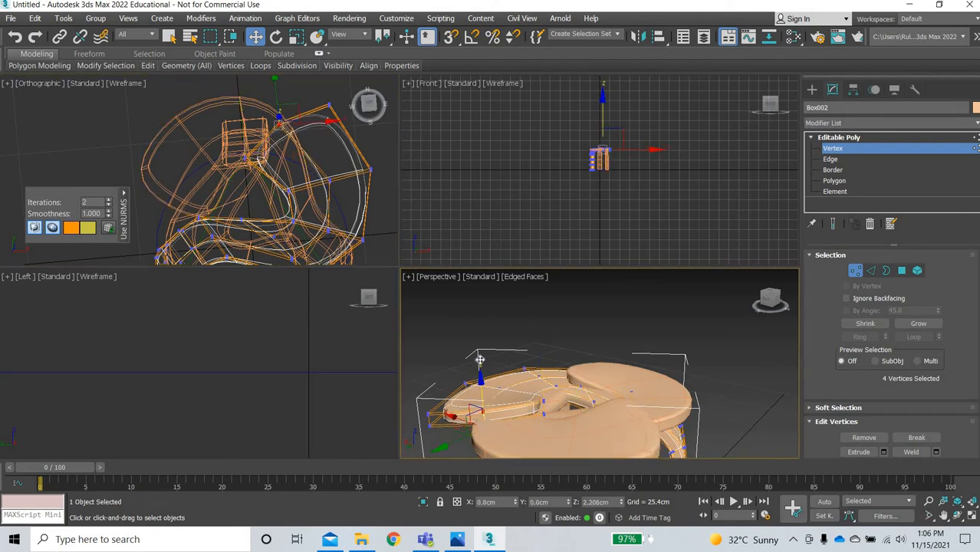
pyautogui.moveTo(319, 92); pyautogui.dragTo(340, 116)
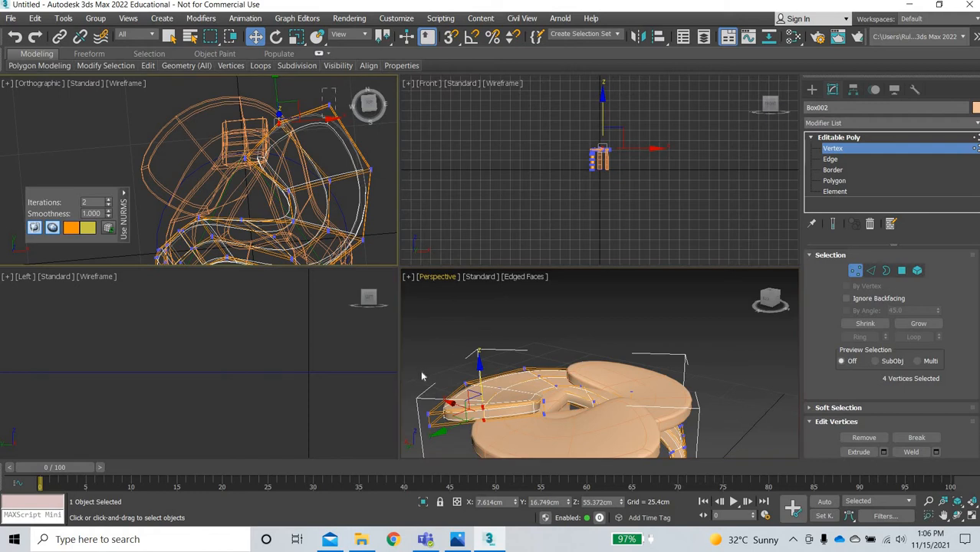
pyautogui.moveTo(422, 371); pyautogui.dragTo(422, 351)
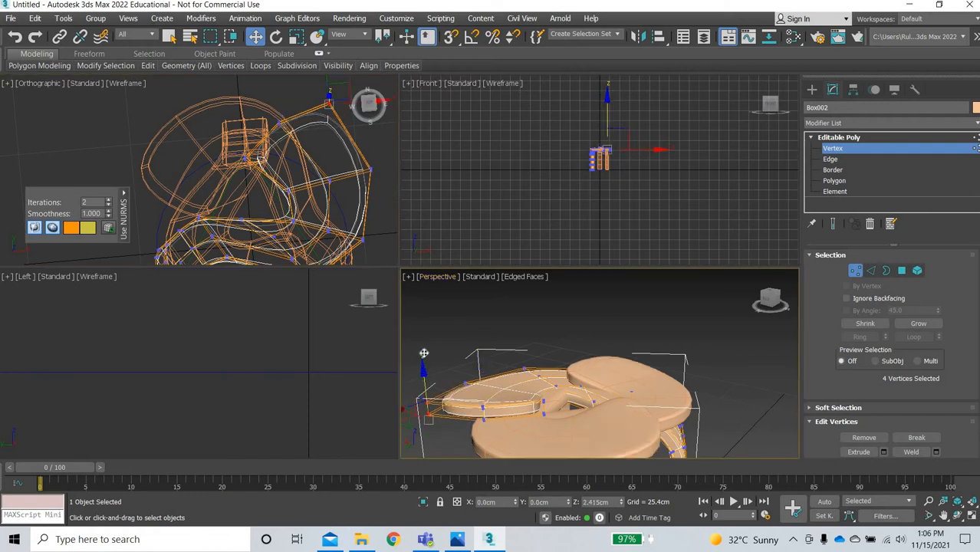
# Raise the four vertices at the seat's far outer corner to about 59.43 cm in Z.
pyautogui.moveTo(362, 184); pyautogui.dragTo(381, 159)
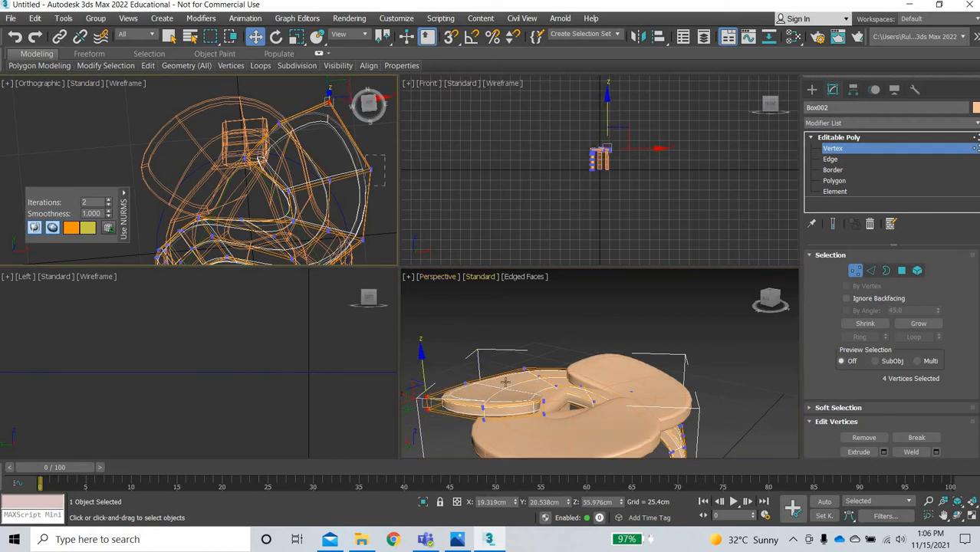
pyautogui.keyDown('alt'); pyautogui.moveTo(630, 404); pyautogui.dragTo(694, 389, button='middle'); pyautogui.keyUp('alt')
pyautogui.moveTo(468, 332); pyautogui.dragTo(510, 369, button='middle')
pyautogui.moveTo(509, 360); pyautogui.dragTo(511, 355)
# Examine the curved seat edges and central opening from several angles in the Perspective view.
pyautogui.keyDown('alt'); pyautogui.moveTo(500, 388); pyautogui.dragTo(574, 381, button='middle'); pyautogui.keyUp('alt')
pyautogui.moveTo(491, 449); pyautogui.dragTo(579, 397, button='middle')
pyautogui.keyDown('alt'); pyautogui.moveTo(567, 450); pyautogui.dragTo(614, 389, button='middle'); pyautogui.keyUp('alt')
pyautogui.scroll(5, 474, 394)
pyautogui.scroll(3, 598, 405)
pyautogui.scroll(-6, 606, 414)
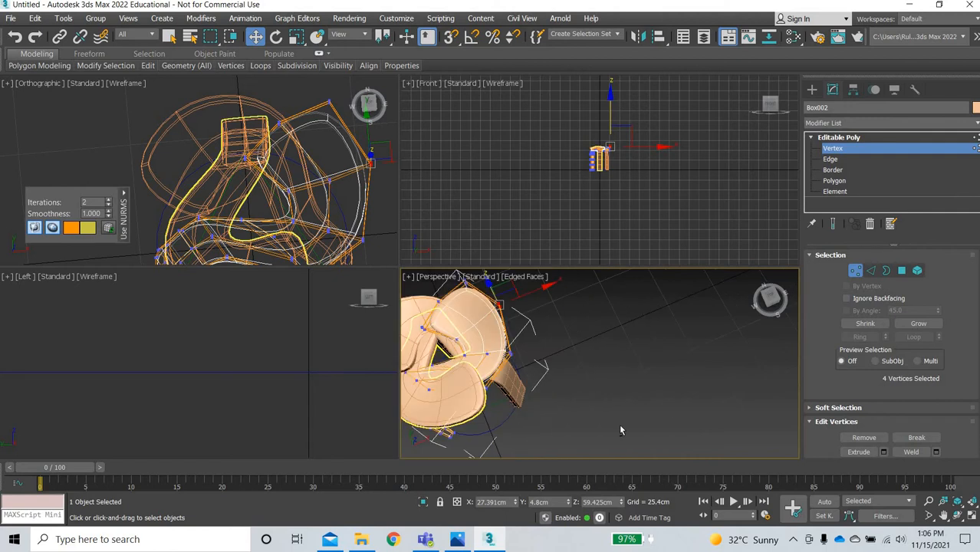
pyautogui.moveTo(619, 424); pyautogui.dragTo(714, 330, button='middle')
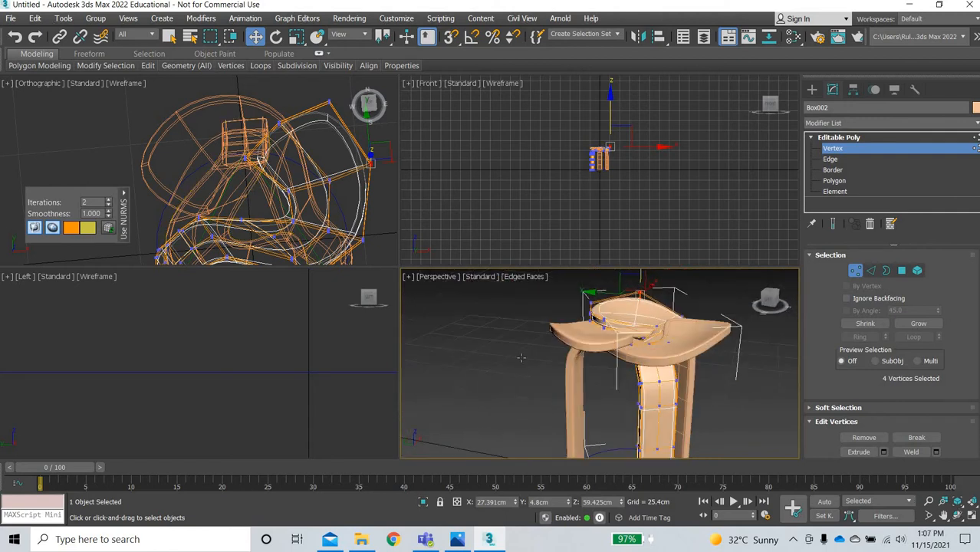
# Move the four inner-edge vertices beside the central opening to about X 4.48 cm and Y -4.82 cm, and deselect them.
pyautogui.hotkey('alt', 'w')
pyautogui.keyDown('alt'); pyautogui.moveTo(532, 372); pyautogui.dragTo(506, 362, button='middle'); pyautogui.keyUp('alt')
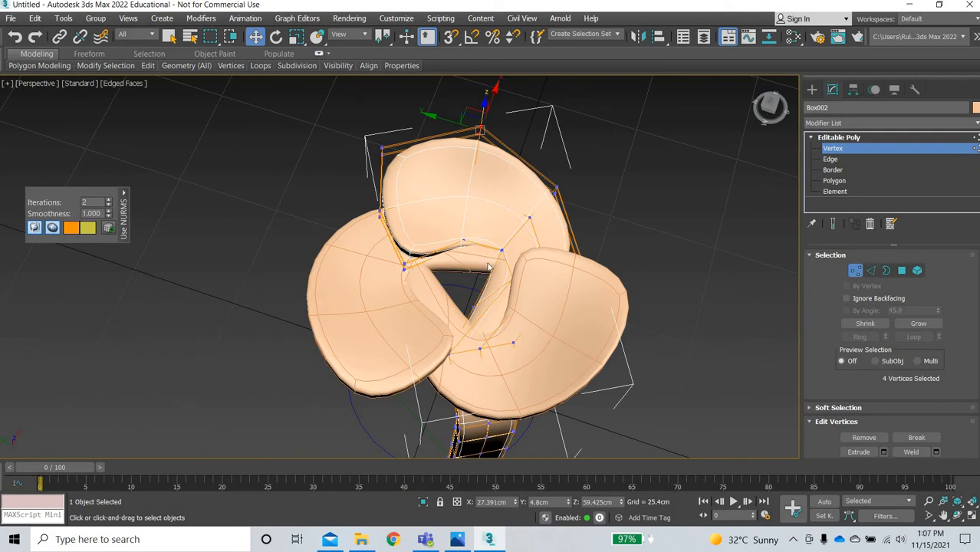
pyautogui.click(504, 248)
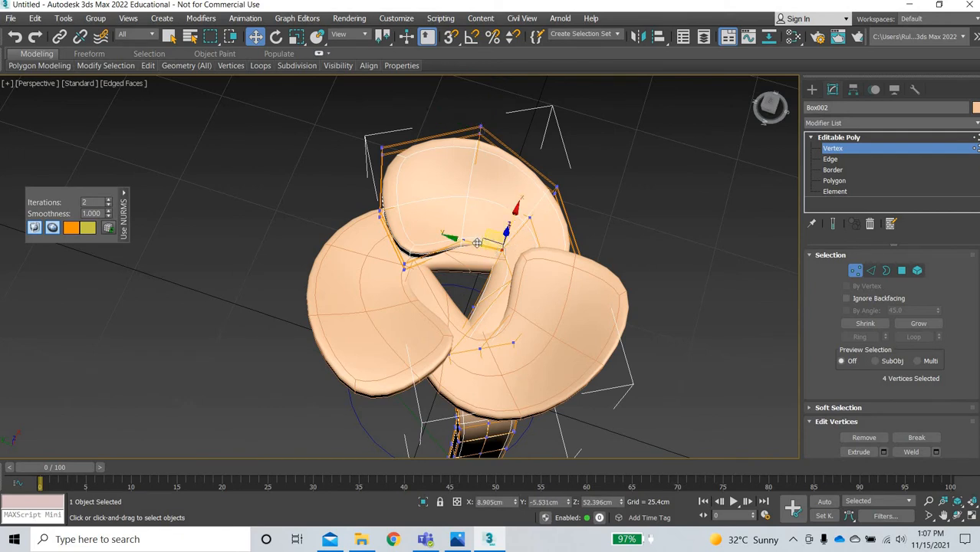
pyautogui.moveTo(477, 242); pyautogui.dragTo(451, 260)
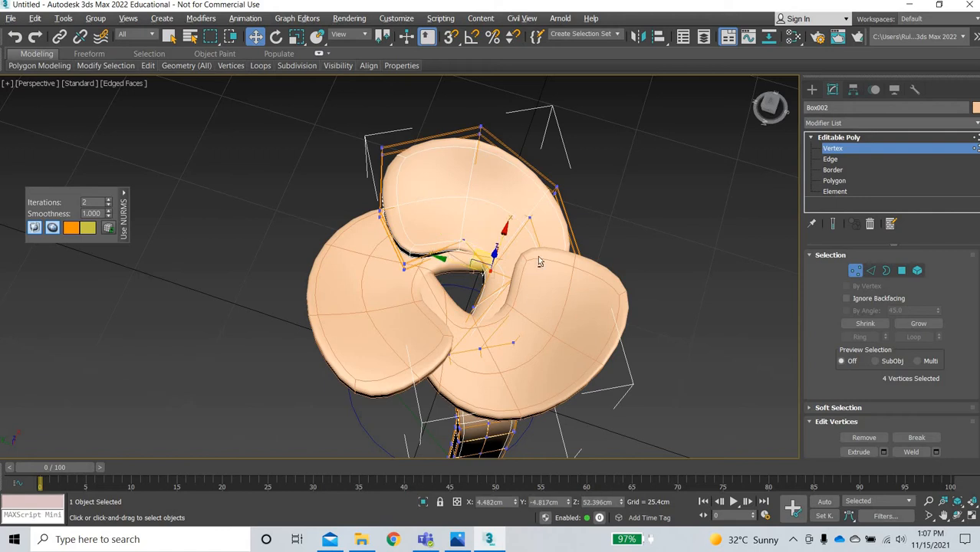
pyautogui.keyDown('alt'); pyautogui.moveTo(538, 261); pyautogui.dragTo(520, 291, button='middle'); pyautogui.keyUp('alt')
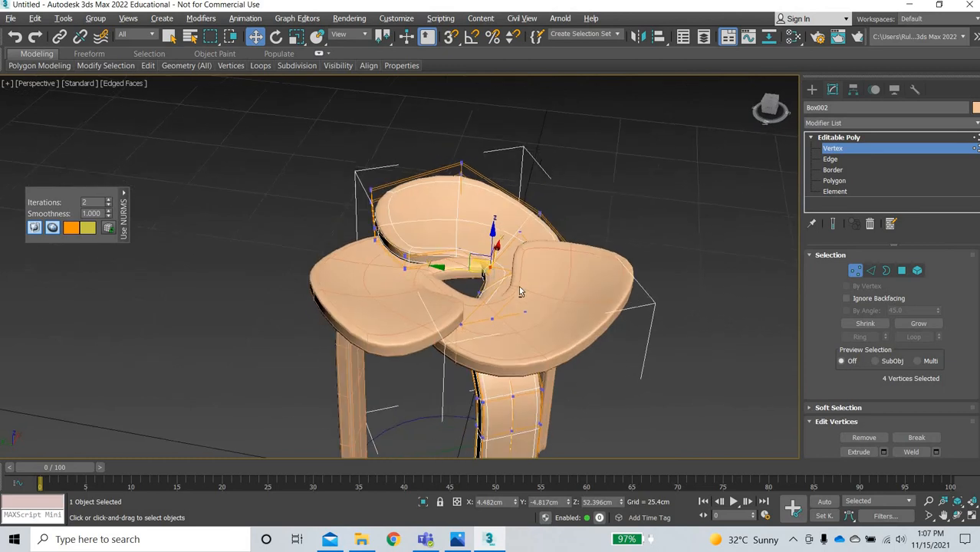
pyautogui.scroll(4, 491, 295)
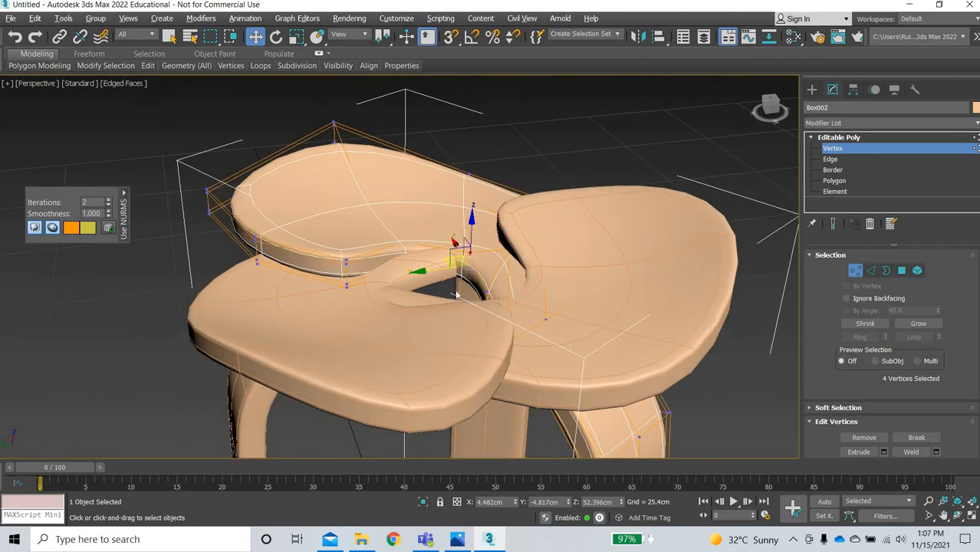
pyautogui.click(483, 249)
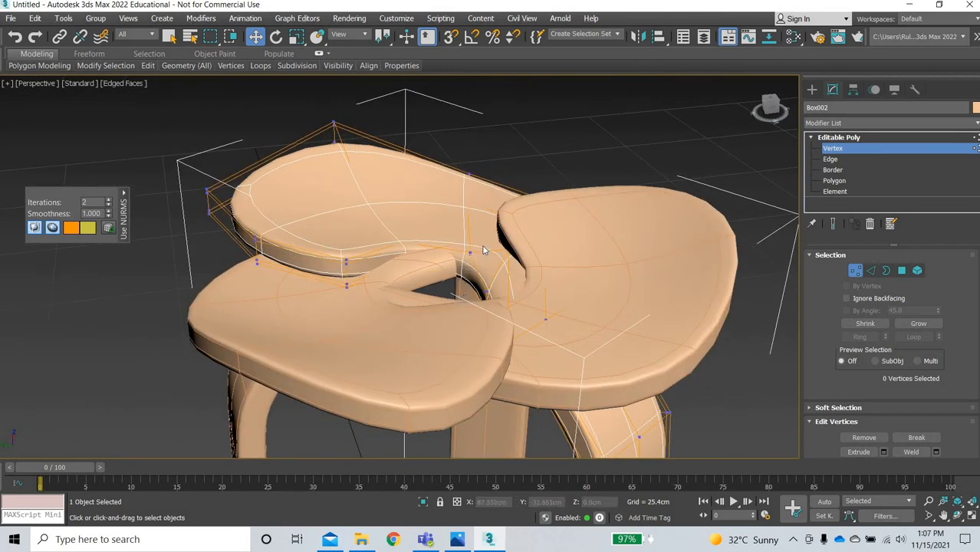
# Return to the four-view layout and raise the four vertices midway along the seat's inner edge to about 54.21 cm in Z.
pyautogui.click(972, 515)
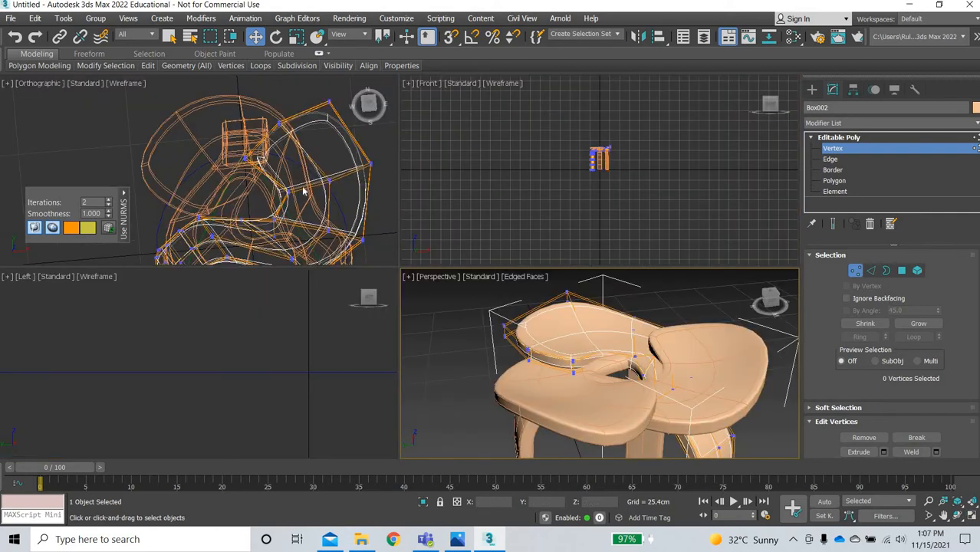
pyautogui.click(279, 200)
pyautogui.moveTo(277, 200); pyautogui.dragTo(298, 178)
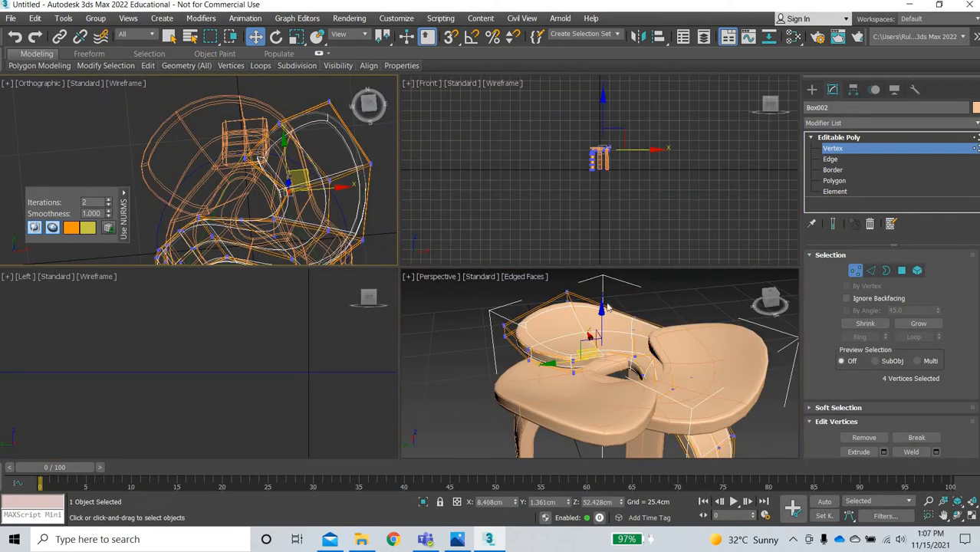
pyautogui.scroll(4, 606, 343)
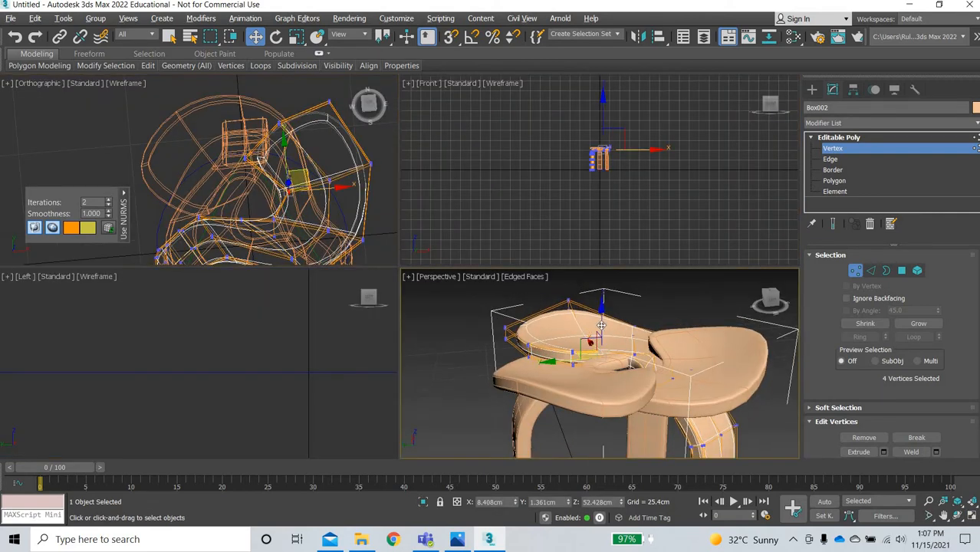
pyautogui.moveTo(599, 316); pyautogui.dragTo(599, 302)
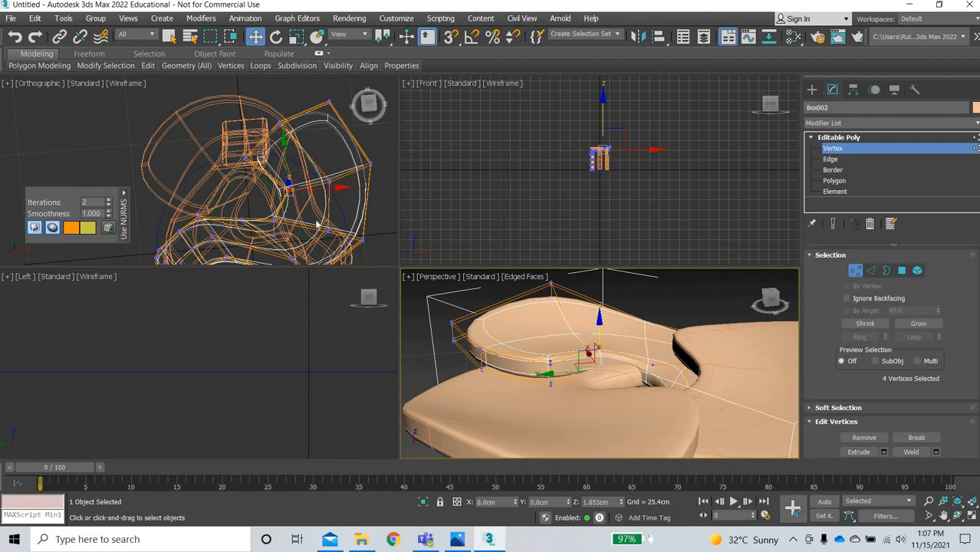
# Raise the four inner-edge vertices beside the central opening to about 54.97 cm in Z.
pyautogui.scroll(4, 276, 192)
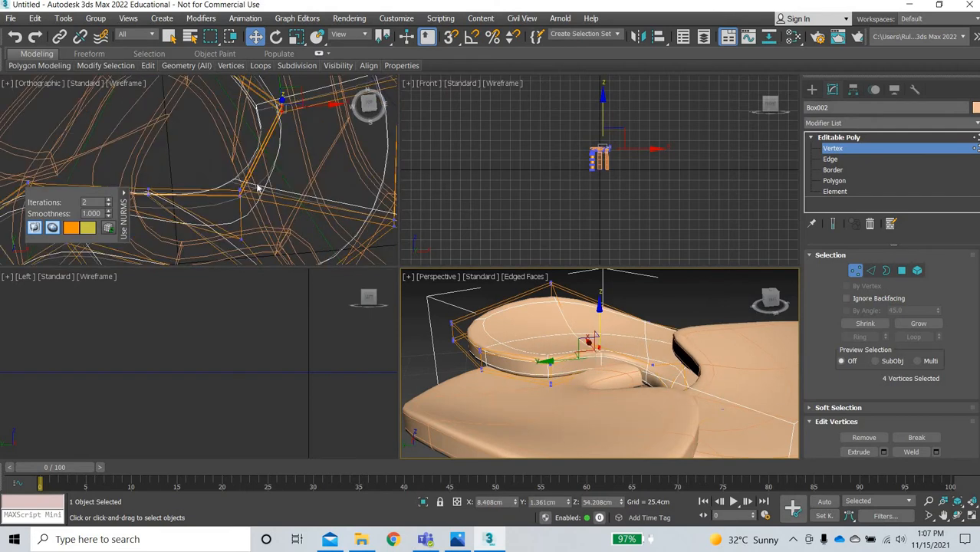
pyautogui.moveTo(226, 206); pyautogui.dragTo(256, 174)
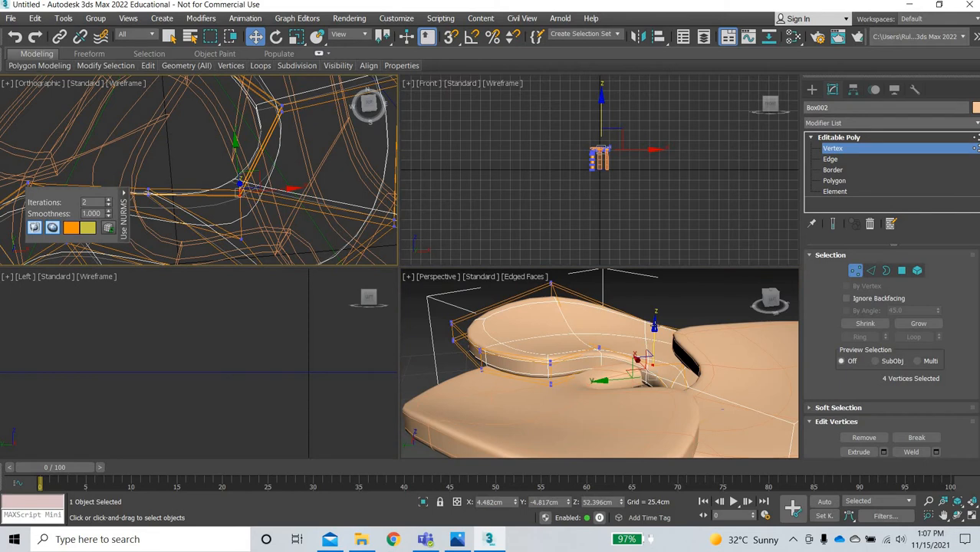
pyautogui.moveTo(660, 311); pyautogui.dragTo(661, 305)
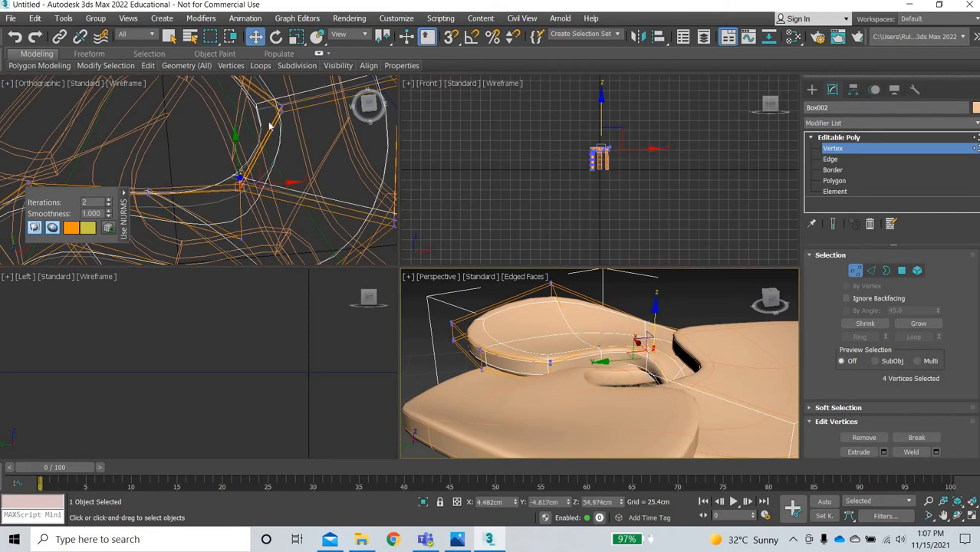
# Raise the four inner-edge vertices on the far side of the central opening to about 54.81 cm in Z.
pyautogui.moveTo(270, 126); pyautogui.dragTo(295, 94)
pyautogui.moveTo(600, 307); pyautogui.dragTo(600, 303)
# Try raising the four vertices at the end of the seat's inner edge to about 57.07 cm in Z, and undo it.
pyautogui.moveTo(307, 144); pyautogui.dragTo(333, 233, button='middle')
pyautogui.hotkey('ctrl', 'z')
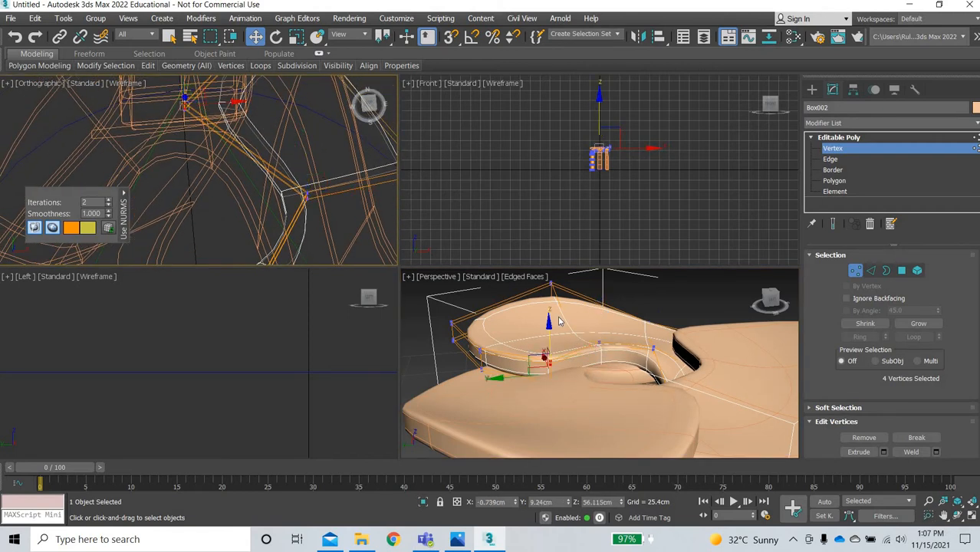
pyautogui.moveTo(548, 322); pyautogui.dragTo(548, 316)
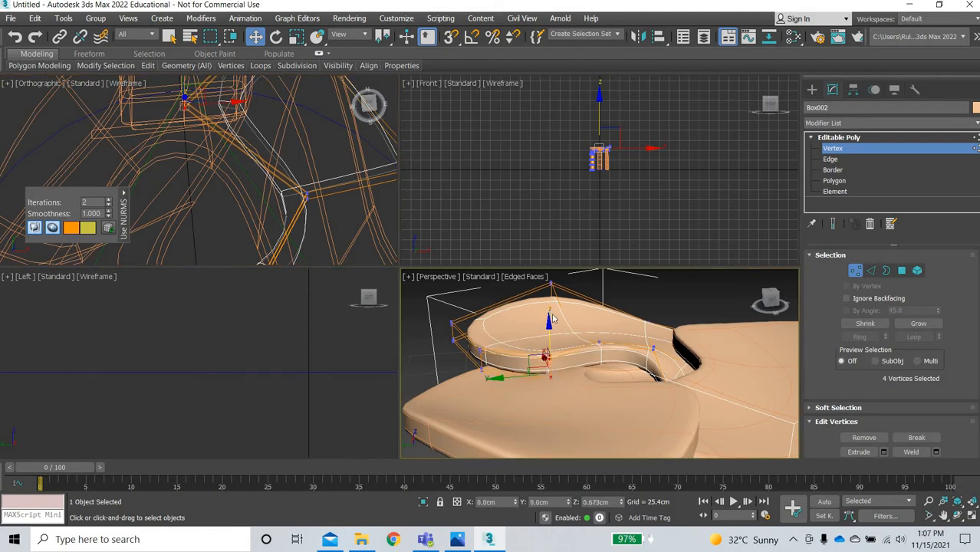
pyautogui.scroll(-5, 664, 421)
pyautogui.keyDown('alt'); pyautogui.moveTo(617, 338); pyautogui.dragTo(532, 365, button='middle'); pyautogui.keyUp('alt')
pyautogui.scroll(3, 645, 400)
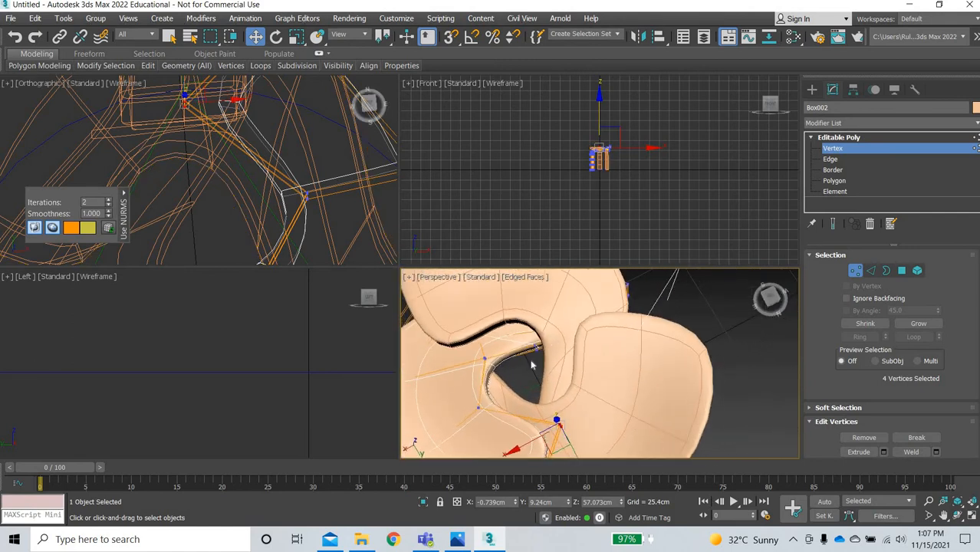
pyautogui.hotkey('ctrl', 'z')
# Try moving the single stray vertex beside the central opening about 4.03 cm in Y, and undo the move.
pyautogui.moveTo(299, 109); pyautogui.dragTo(213, 146, button='middle')
pyautogui.moveTo(210, 155); pyautogui.dragTo(208, 176)
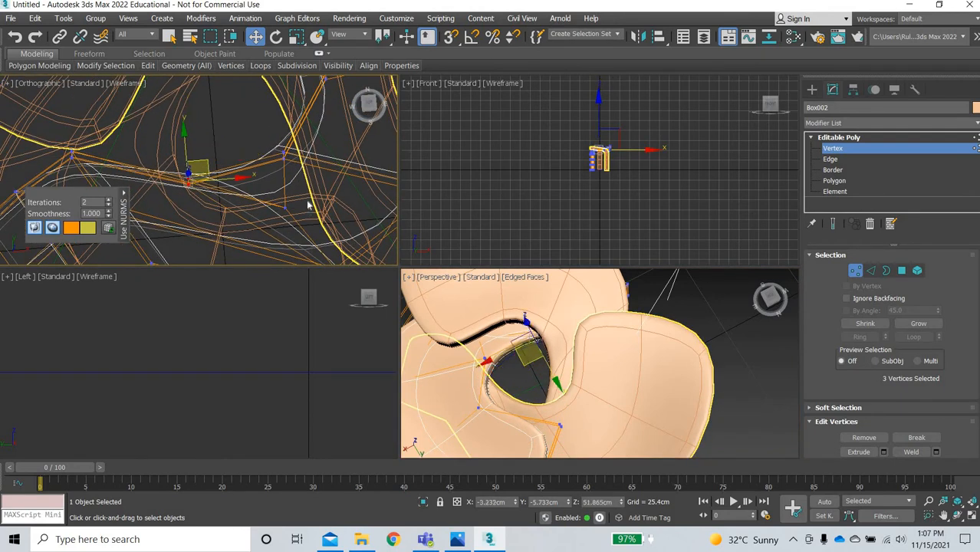
pyautogui.moveTo(309, 236); pyautogui.dragTo(296, 194, button='middle')
pyautogui.click(290, 182)
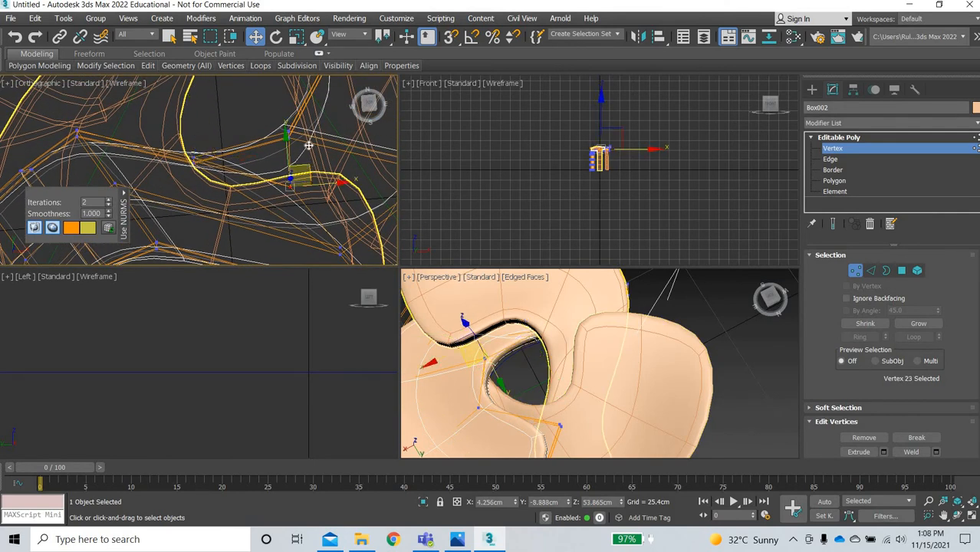
pyautogui.moveTo(309, 132); pyautogui.dragTo(306, 117)
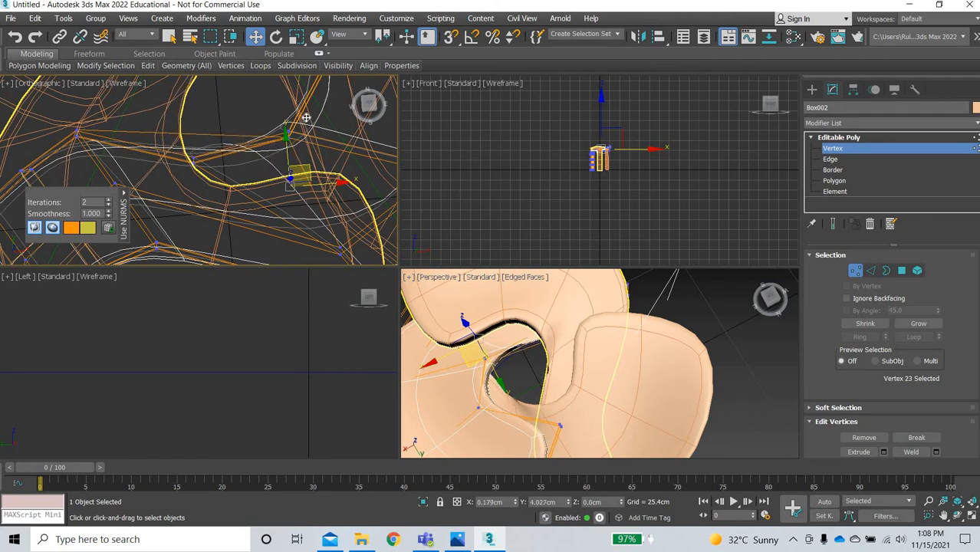
pyautogui.keyDown('alt'); pyautogui.moveTo(639, 343); pyautogui.dragTo(675, 388, button='middle'); pyautogui.keyUp('alt')
pyautogui.hotkey('ctrl', 'z')
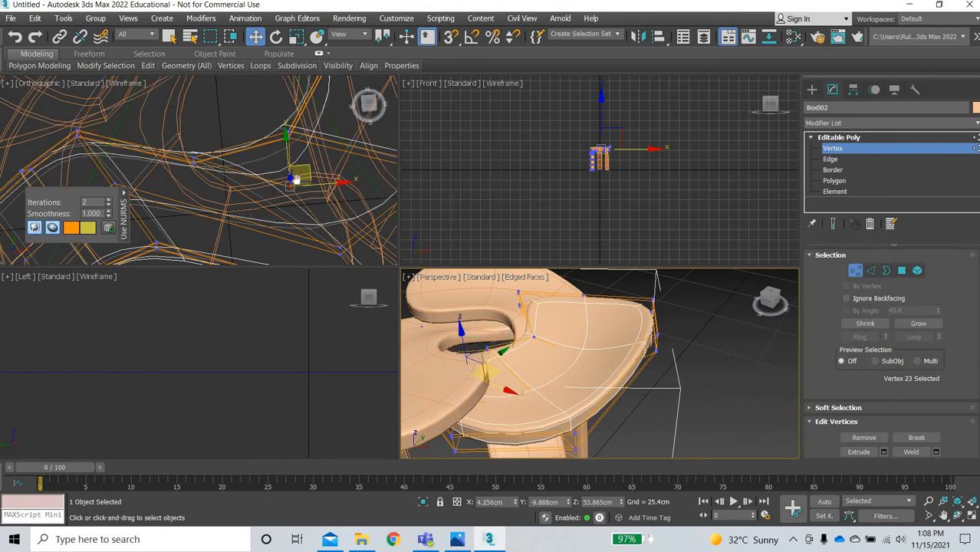
# Move the stray inner-edge vertex back to its group of three at about X -3.19 cm and Y -5.67 cm.
pyautogui.keyDown('alt'); pyautogui.moveTo(295, 179); pyautogui.dragTo(280, 221, button='middle'); pyautogui.keyUp('alt')
pyautogui.keyDown('alt'); pyautogui.moveTo(302, 187); pyautogui.dragTo(290, 210, button='middle'); pyautogui.keyUp('alt')
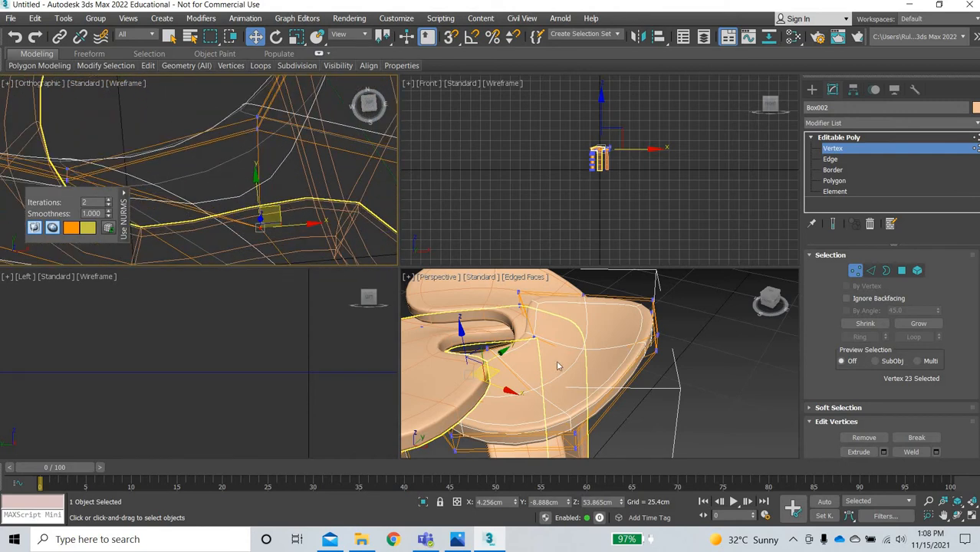
pyautogui.keyDown('alt'); pyautogui.moveTo(666, 375); pyautogui.dragTo(281, 127, button='middle'); pyautogui.keyUp('alt')
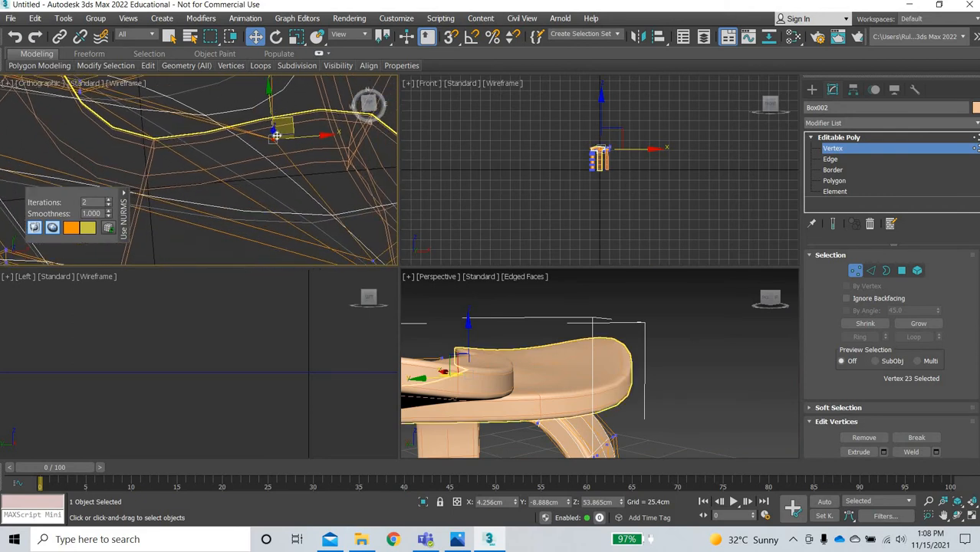
pyautogui.scroll(-2, 299, 161)
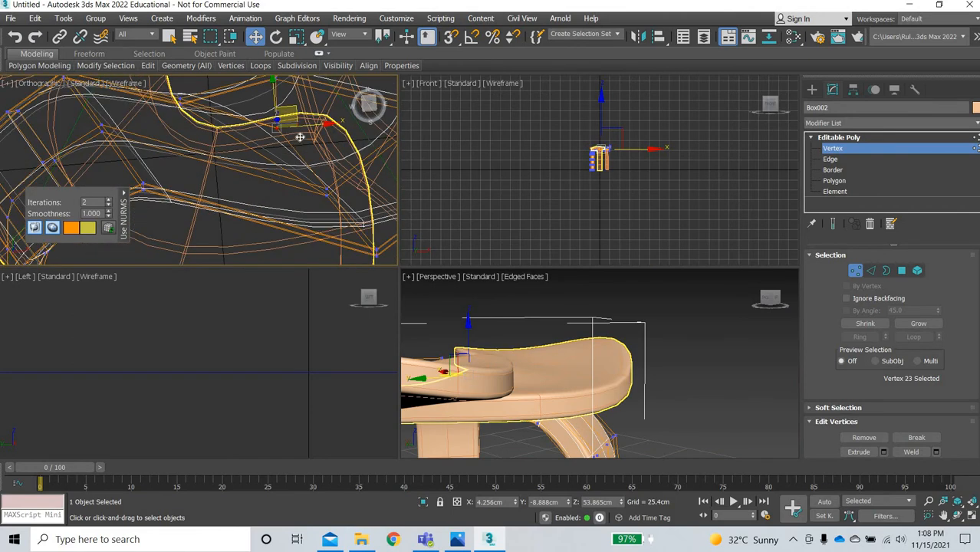
pyautogui.moveTo(300, 137); pyautogui.dragTo(300, 162, button='middle')
pyautogui.moveTo(240, 115); pyautogui.dragTo(199, 99)
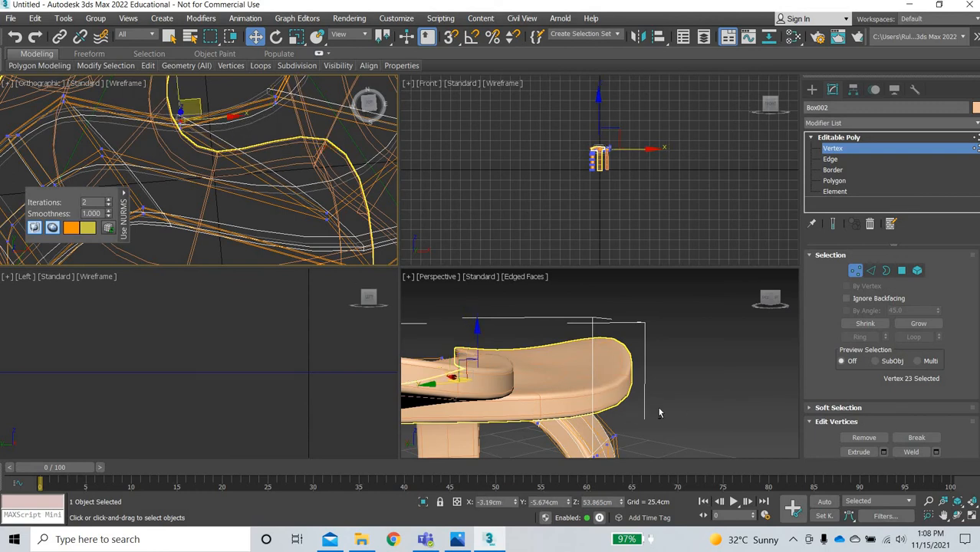
# Examine the seat's underside and central opening around the moved vertex in the Front and Perspective views.
pyautogui.keyDown('alt'); pyautogui.moveTo(606, 381); pyautogui.dragTo(738, 257, button='middle'); pyautogui.keyUp('alt')
pyautogui.scroll(10, 634, 194)
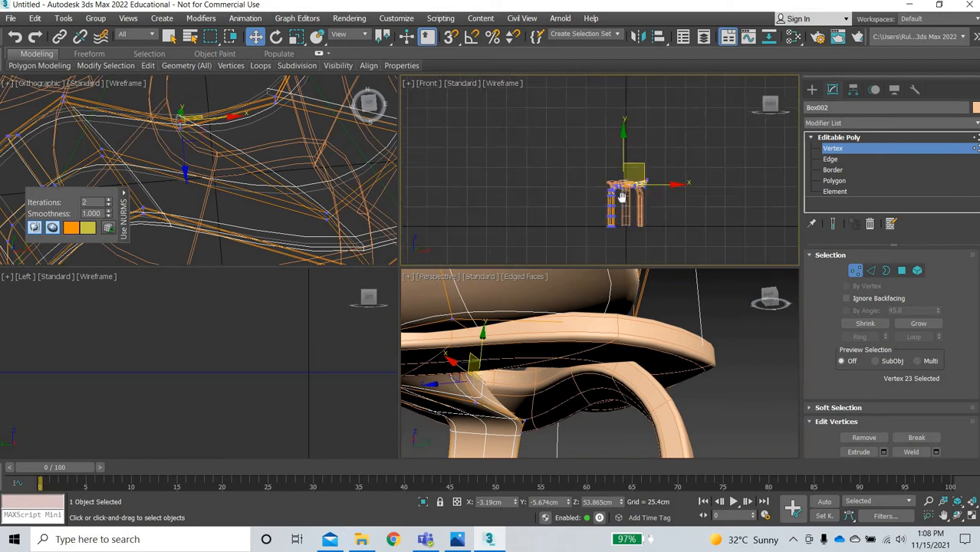
pyautogui.scroll(5, 622, 198)
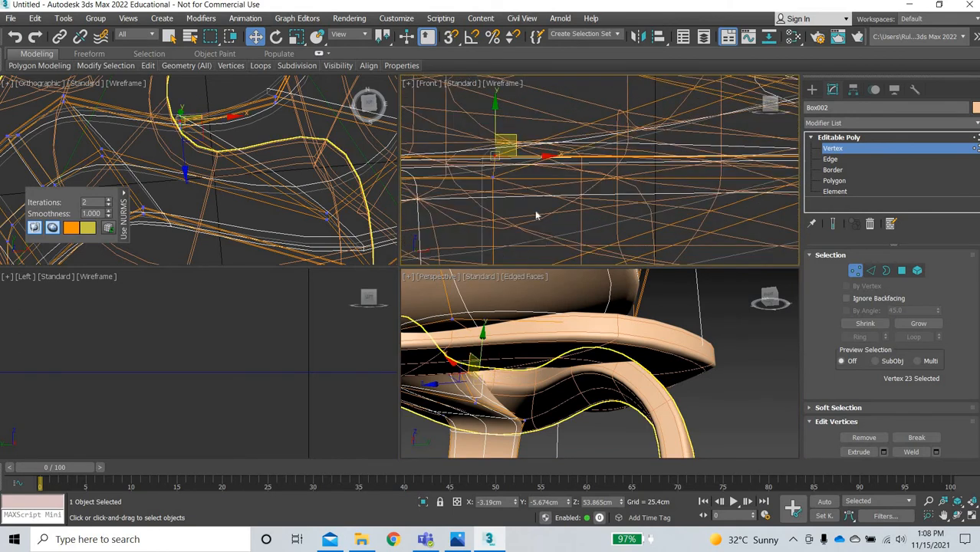
pyautogui.scroll(-5, 568, 376)
pyautogui.keyDown('alt'); pyautogui.moveTo(568, 376); pyautogui.dragTo(310, 220, button='middle'); pyautogui.keyUp('alt')
pyautogui.scroll(-3, 255, 197)
pyautogui.scroll(3, 213, 160)
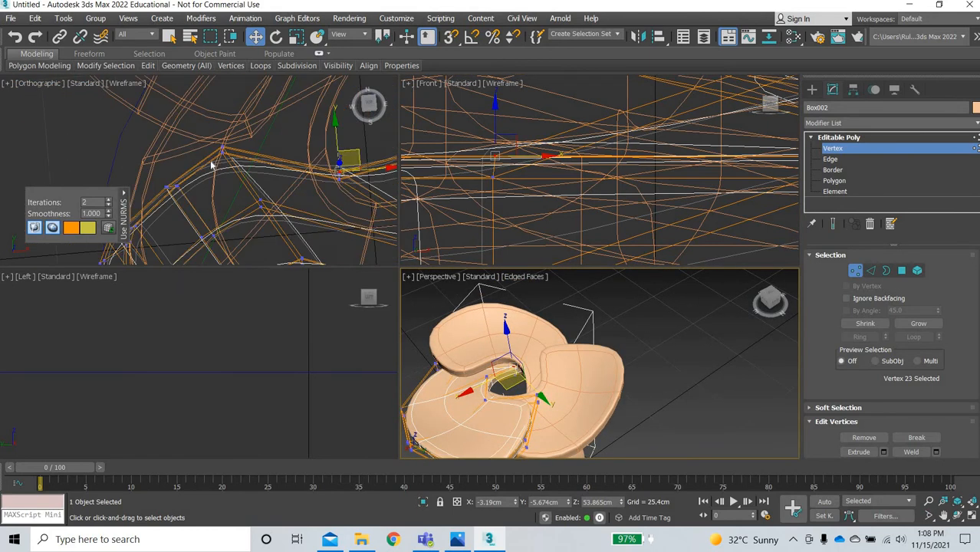
# Move the four vertices on the seat edge near the leg bend to about X -12.31 cm and Y -3.98 cm.
pyautogui.moveTo(209, 163); pyautogui.dragTo(242, 156)
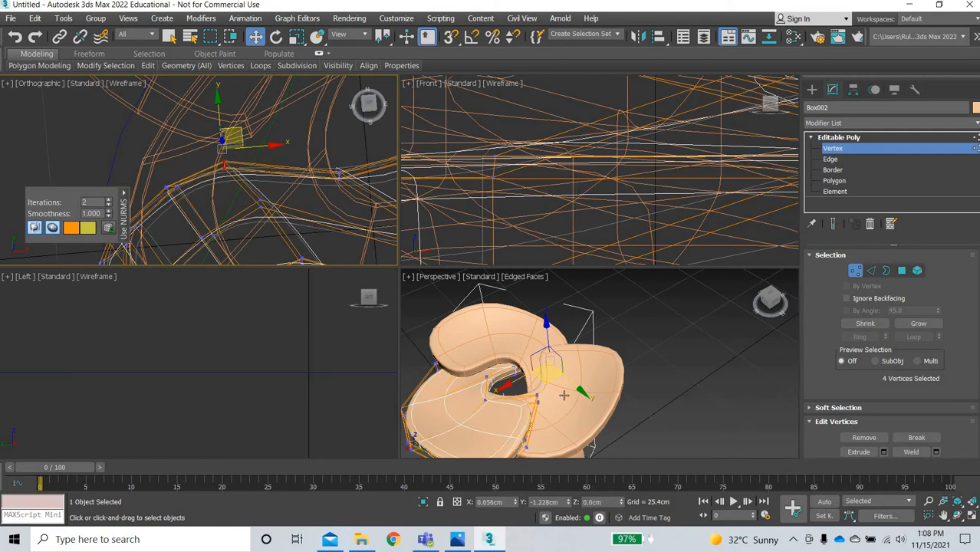
pyautogui.moveTo(564, 395); pyautogui.dragTo(566, 397)
pyautogui.keyDown('alt'); pyautogui.moveTo(566, 397); pyautogui.dragTo(604, 418, button='middle'); pyautogui.keyUp('alt')
pyautogui.scroll(3, 603, 422)
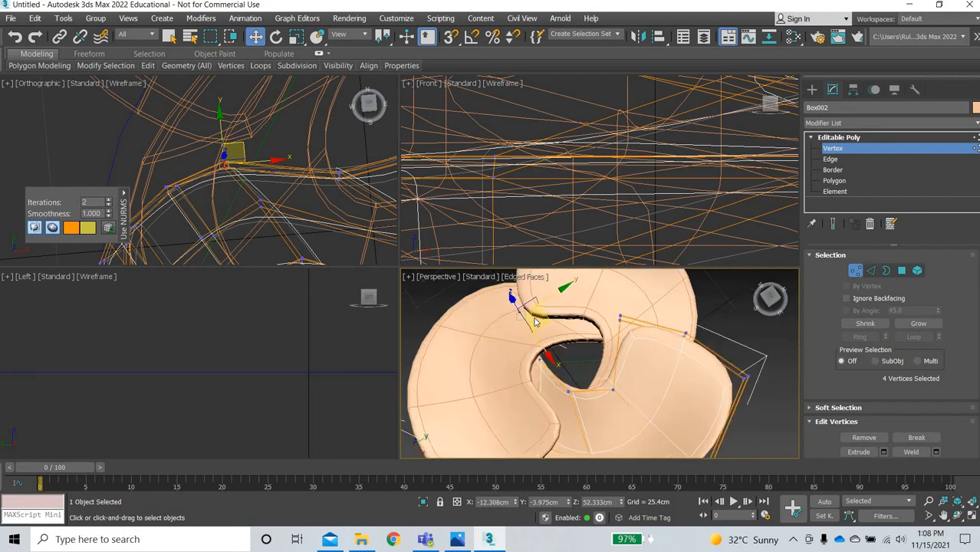
# Move the next four inner-edge vertices beside the central opening to about X -3.49 cm and Y -6.88 cm.
pyautogui.scroll(3, 536, 322)
pyautogui.scroll(2, 233, 161)
pyautogui.scroll(-4, 237, 173)
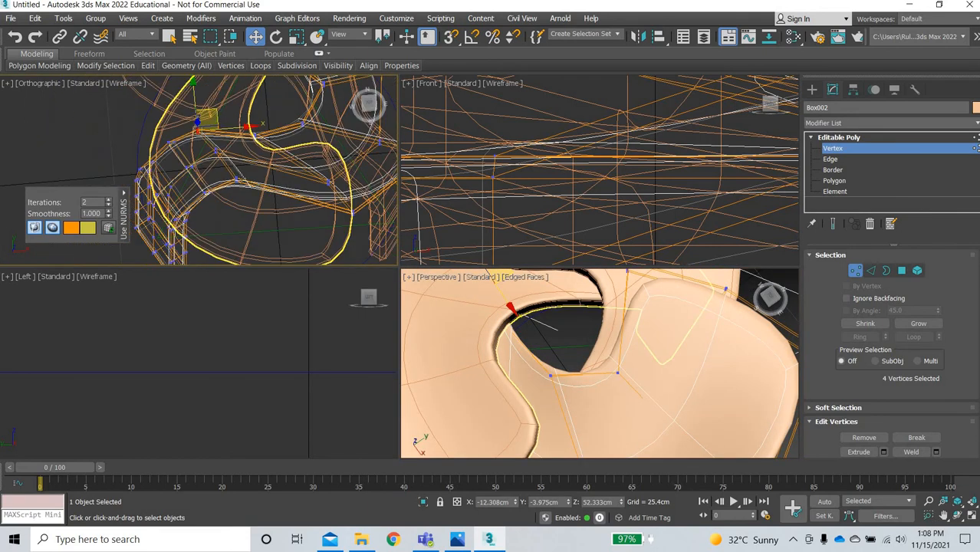
pyautogui.scroll(-2, 140, 213)
pyautogui.scroll(6, 140, 214)
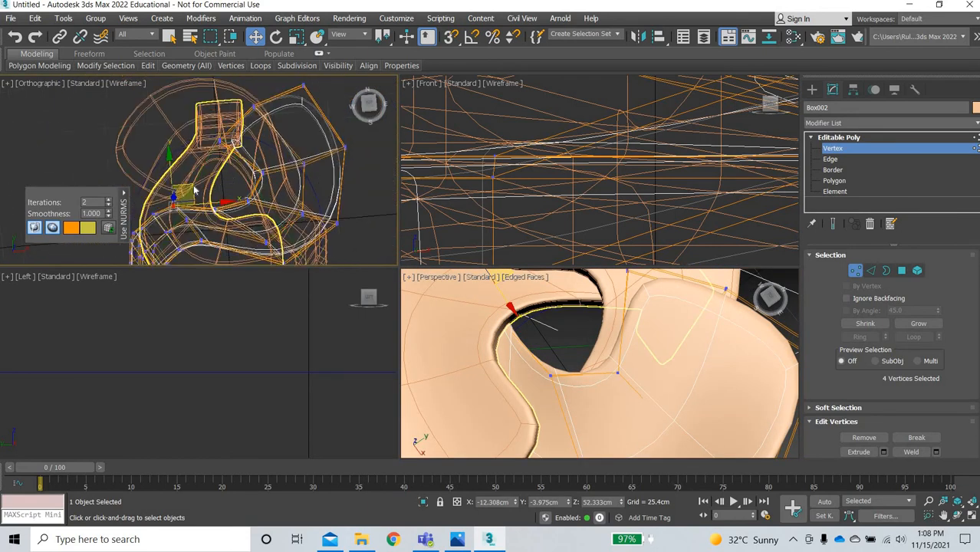
pyautogui.click(157, 181)
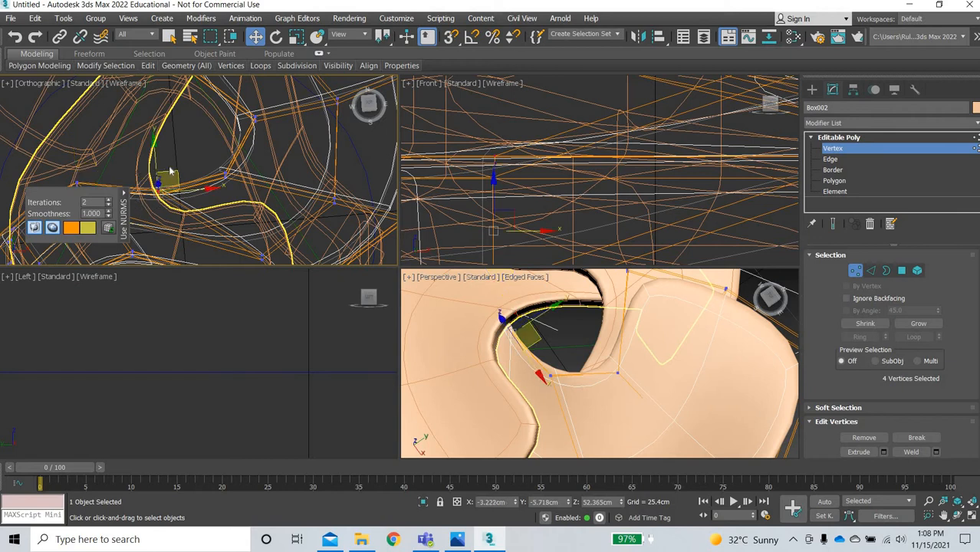
pyautogui.moveTo(174, 181); pyautogui.dragTo(175, 180)
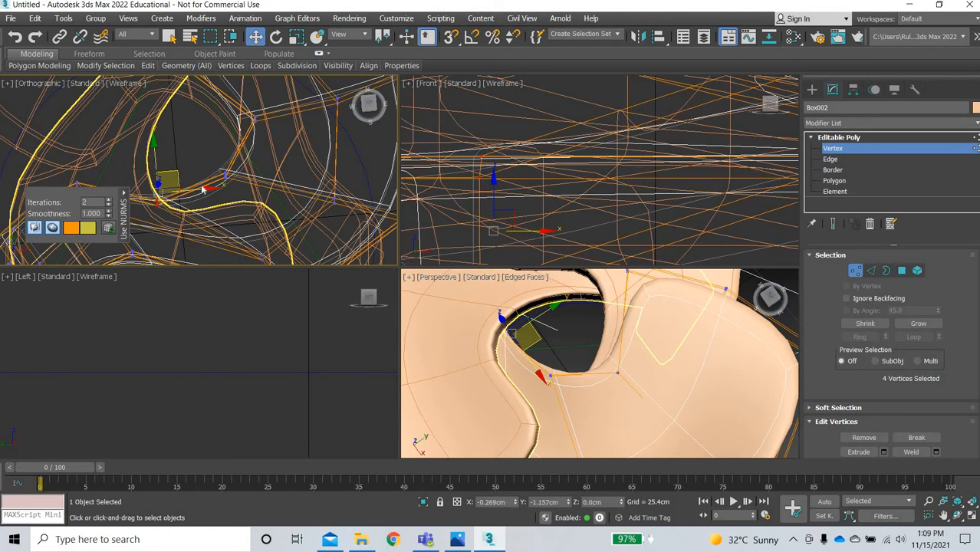
# Widen the central opening by moving the four vertices at its lower corner to about X 7.16 cm and Y -7.41 cm.
pyautogui.scroll(-3, 228, 193)
pyautogui.moveTo(278, 201); pyautogui.dragTo(306, 214, button='middle')
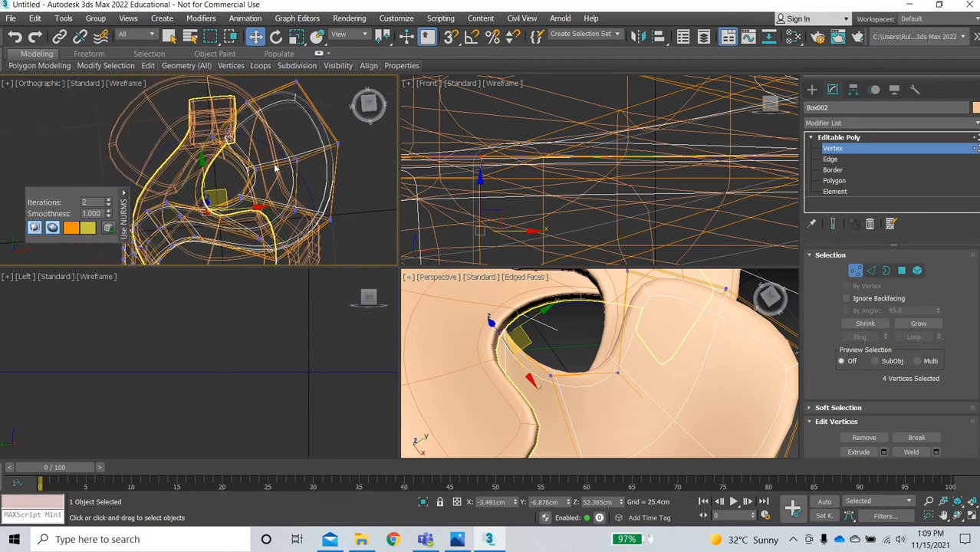
pyautogui.keyDown('alt'); pyautogui.moveTo(274, 169); pyautogui.dragTo(245, 193, button='middle'); pyautogui.keyUp('alt')
pyautogui.click(282, 155)
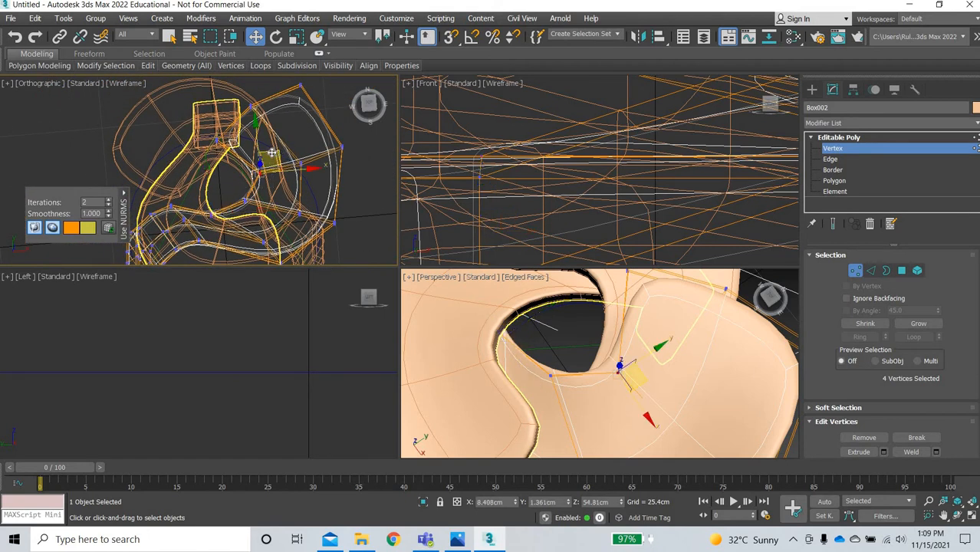
pyautogui.moveTo(271, 152); pyautogui.dragTo(276, 194)
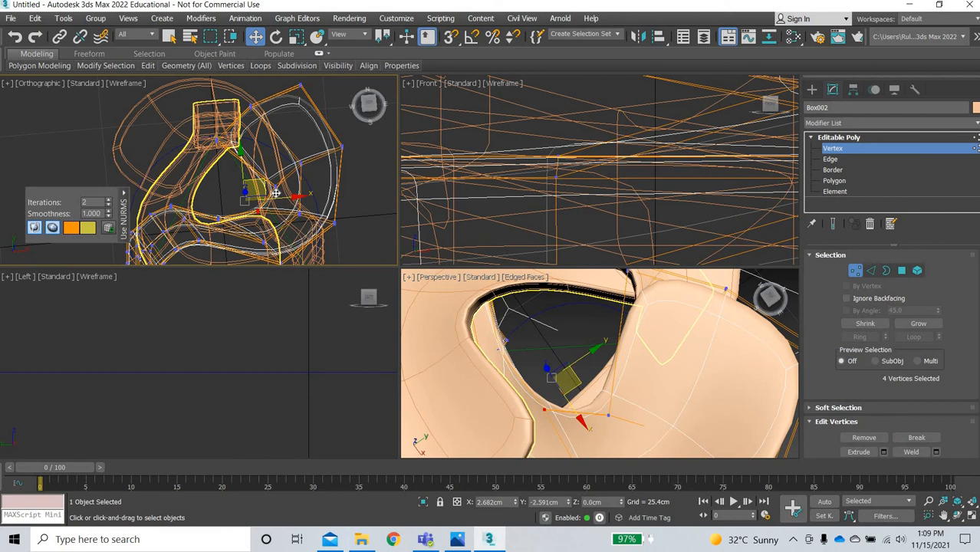
pyautogui.keyDown('alt'); pyautogui.moveTo(609, 334); pyautogui.dragTo(426, 265, button='middle'); pyautogui.keyUp('alt')
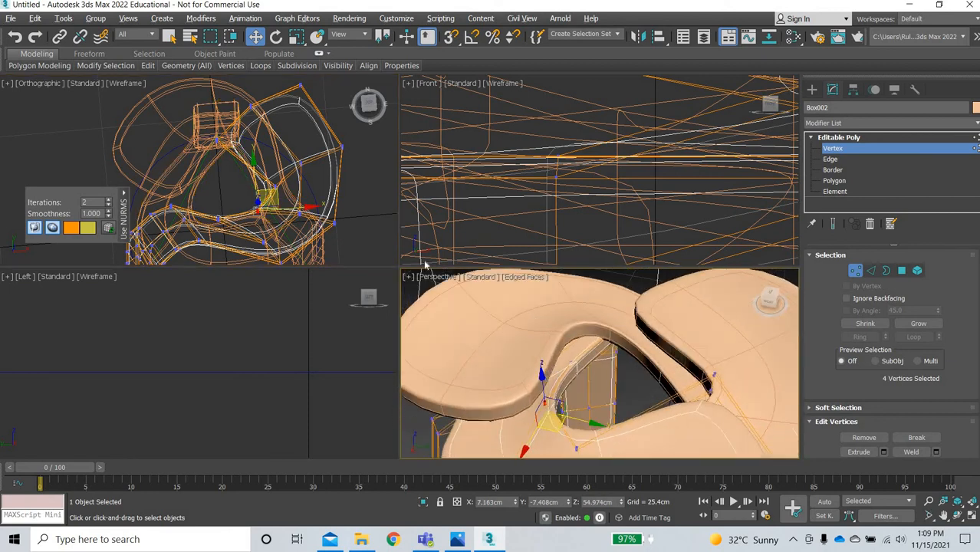
# Move the four vertices midway along the opening's side to about X 7.86 cm and Y -1.79 cm.
pyautogui.moveTo(296, 170); pyautogui.dragTo(272, 169)
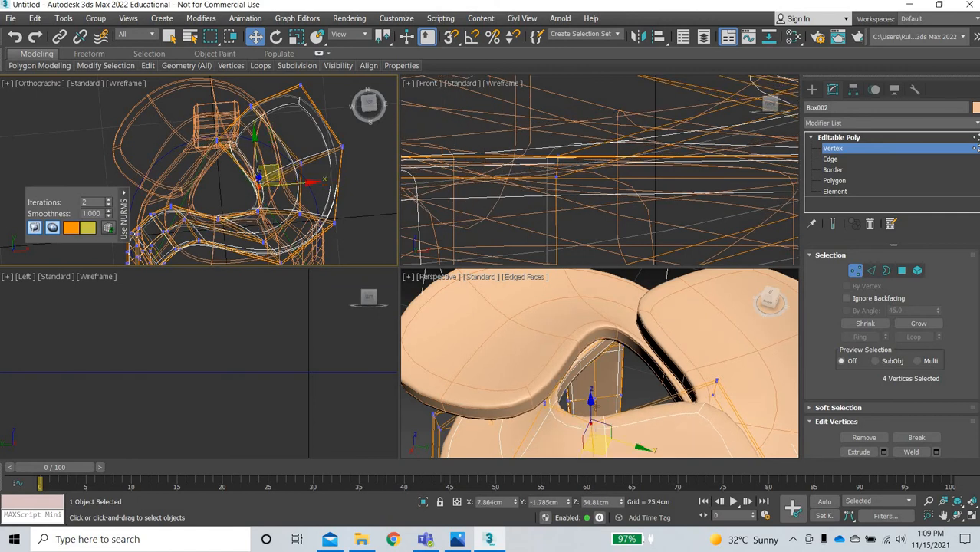
pyautogui.scroll(-5, 597, 407)
pyautogui.keyDown('alt'); pyautogui.moveTo(645, 408); pyautogui.dragTo(366, 214, button='middle'); pyautogui.keyUp('alt')
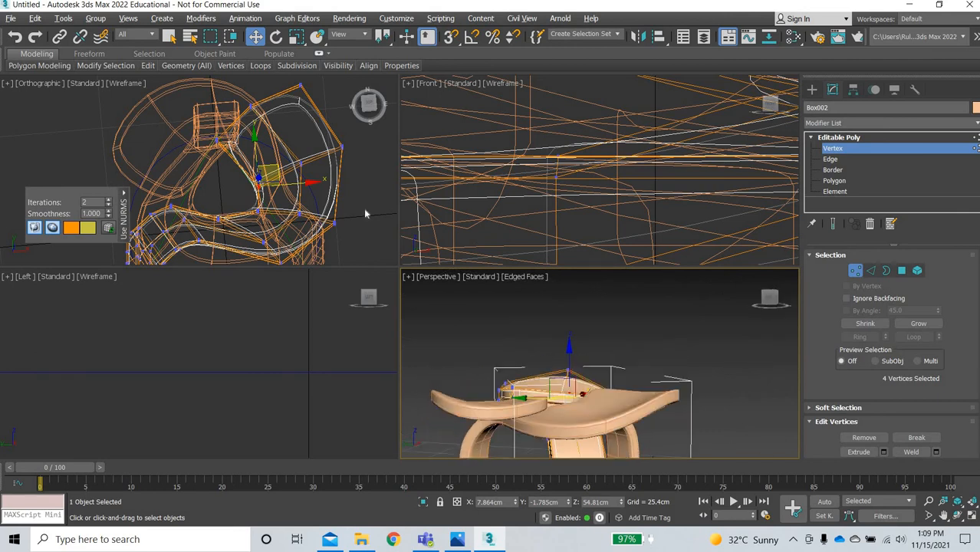
# Raise the four vertices at the seat part's outer lower corner to about 55.18 cm in Z, and deselect them.
pyautogui.moveTo(330, 242); pyautogui.dragTo(350, 207)
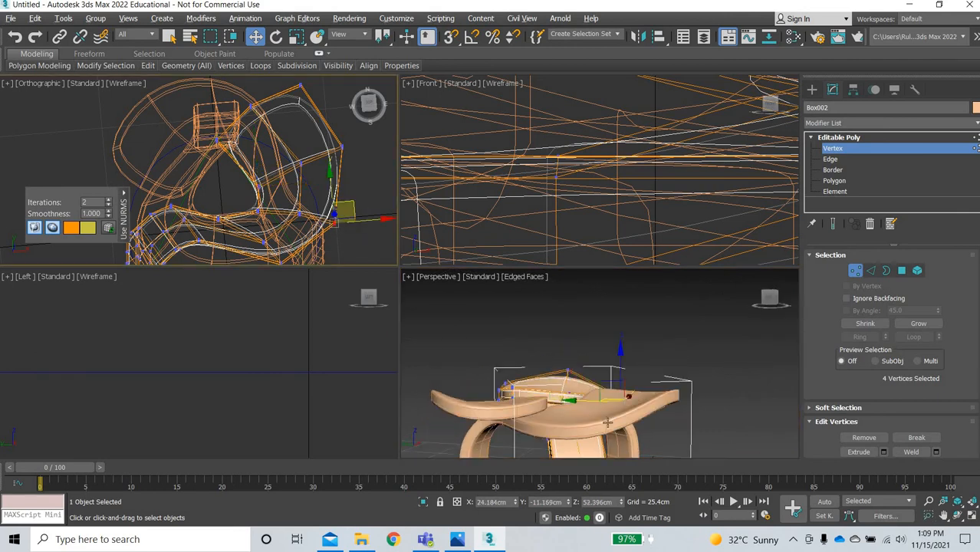
pyautogui.keyDown('alt'); pyautogui.moveTo(607, 423); pyautogui.dragTo(622, 344, button='middle'); pyautogui.keyUp('alt')
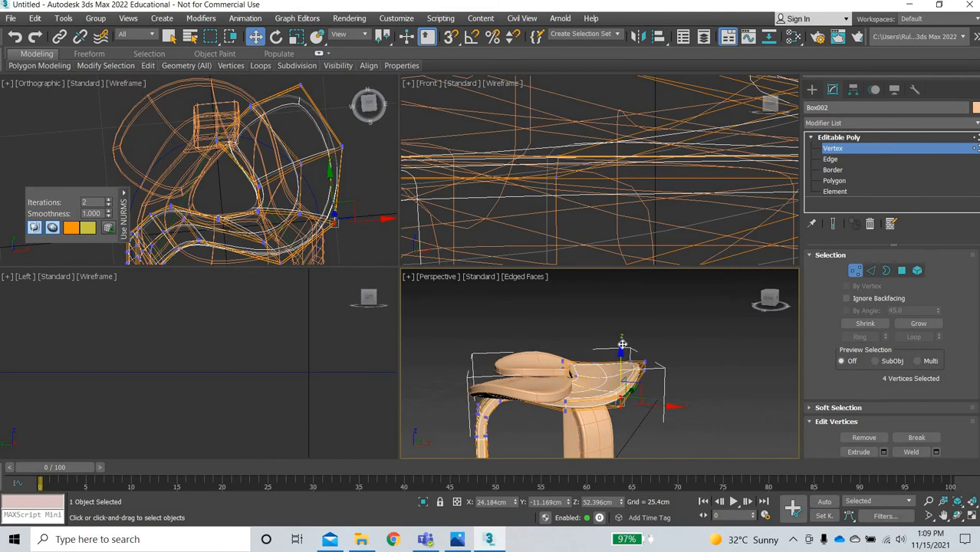
pyautogui.moveTo(622, 344); pyautogui.dragTo(622, 331)
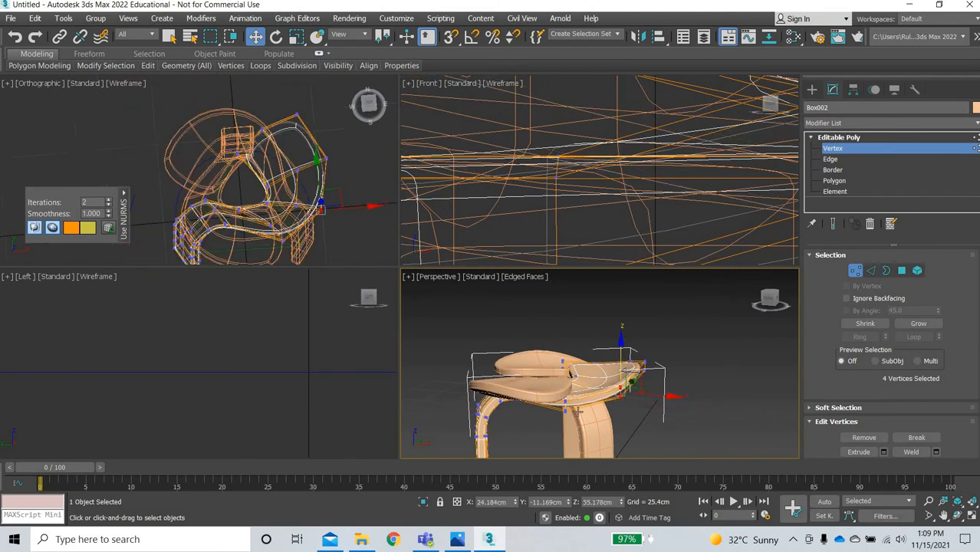
pyautogui.keyDown('alt'); pyautogui.moveTo(622, 331); pyautogui.dragTo(426, 370, button='middle'); pyautogui.keyUp('alt')
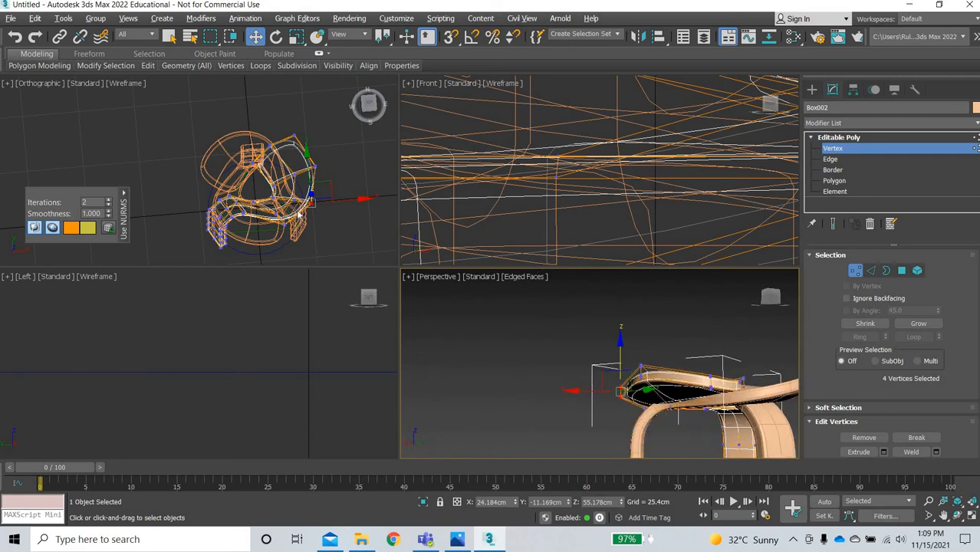
pyautogui.scroll(6, 300, 216)
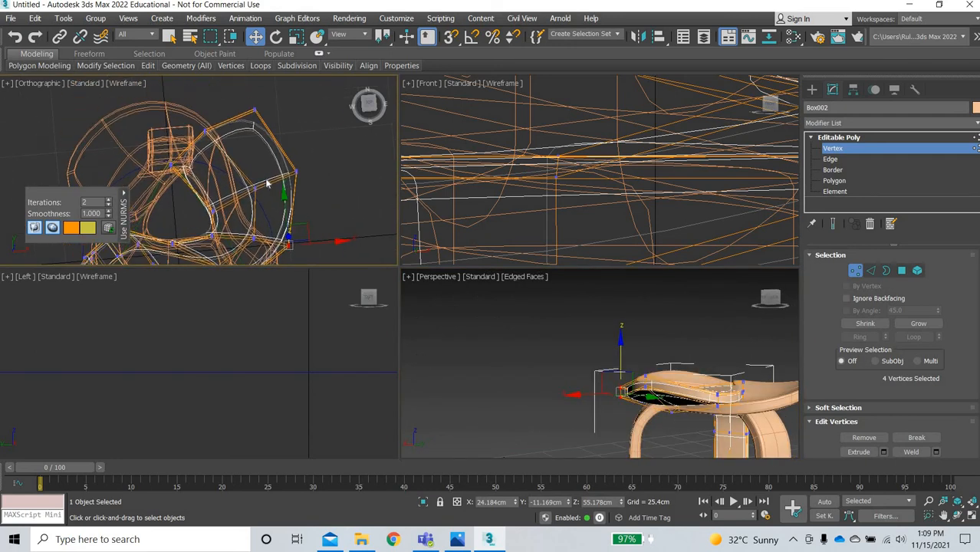
pyautogui.click(333, 183)
# Try to adjust the height of the vertex pairs midway along the seat part's lower edge, undoing the last change.
pyautogui.moveTo(263, 201); pyautogui.dragTo(330, 137, button='middle')
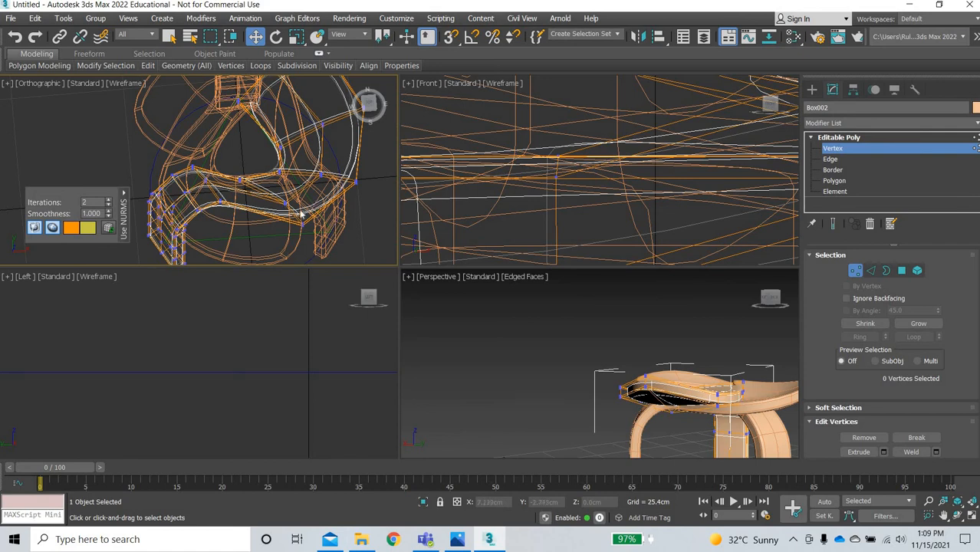
pyautogui.scroll(3, 301, 217)
pyautogui.click(292, 201)
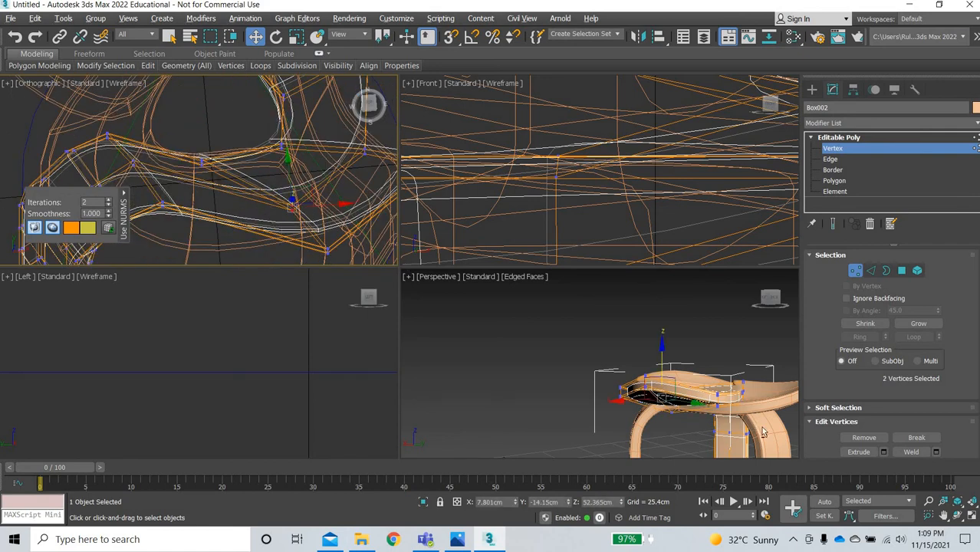
pyautogui.keyDown('alt'); pyautogui.moveTo(763, 432); pyautogui.dragTo(666, 417, button='middle'); pyautogui.keyUp('alt')
pyautogui.scroll(-3, 259, 230)
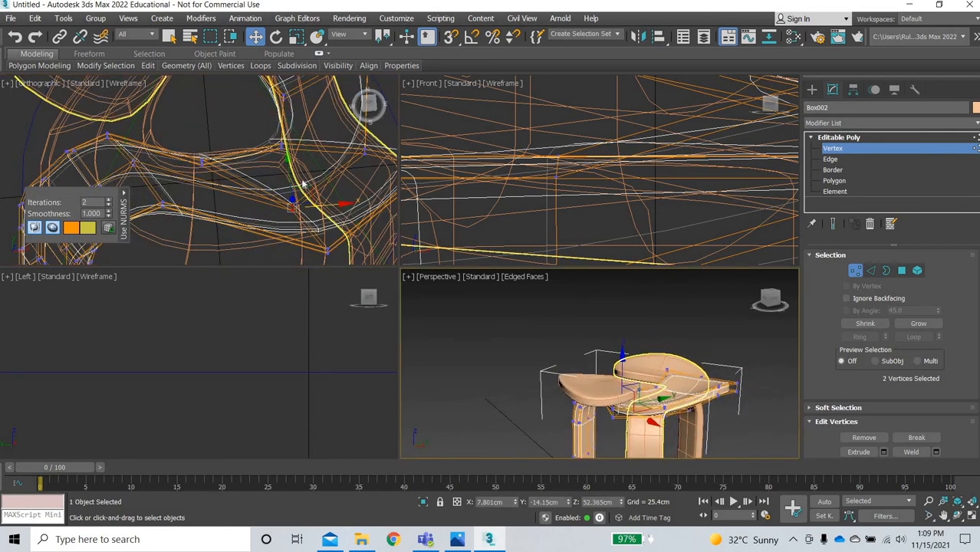
pyautogui.keyDown('alt'); pyautogui.moveTo(599, 428); pyautogui.dragTo(577, 434, button='middle'); pyautogui.keyUp('alt')
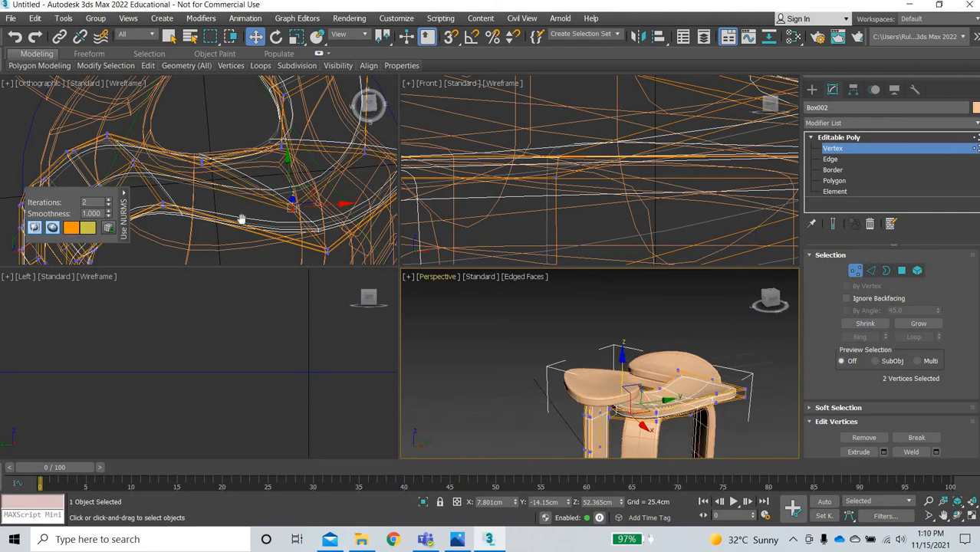
pyautogui.moveTo(285, 188); pyautogui.dragTo(194, 236, button='middle')
pyautogui.keyDown('alt'); pyautogui.moveTo(677, 381); pyautogui.dragTo(654, 374, button='middle'); pyautogui.keyUp('alt')
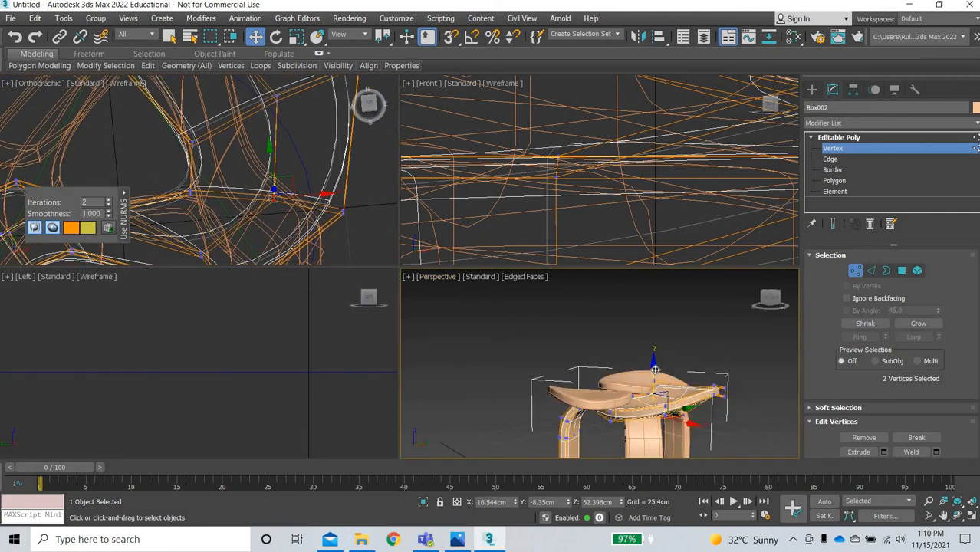
pyautogui.keyDown('alt'); pyautogui.moveTo(270, 122); pyautogui.dragTo(227, 189, button='middle'); pyautogui.keyUp('alt')
pyautogui.hotkey('ctrl', 'z')
# Try to raise the single vertex near the central opening by about 2.98 cm in Z.
pyautogui.keyDown('alt'); pyautogui.moveTo(694, 399); pyautogui.dragTo(687, 368, button='middle'); pyautogui.keyUp('alt')
pyautogui.click(687, 366)
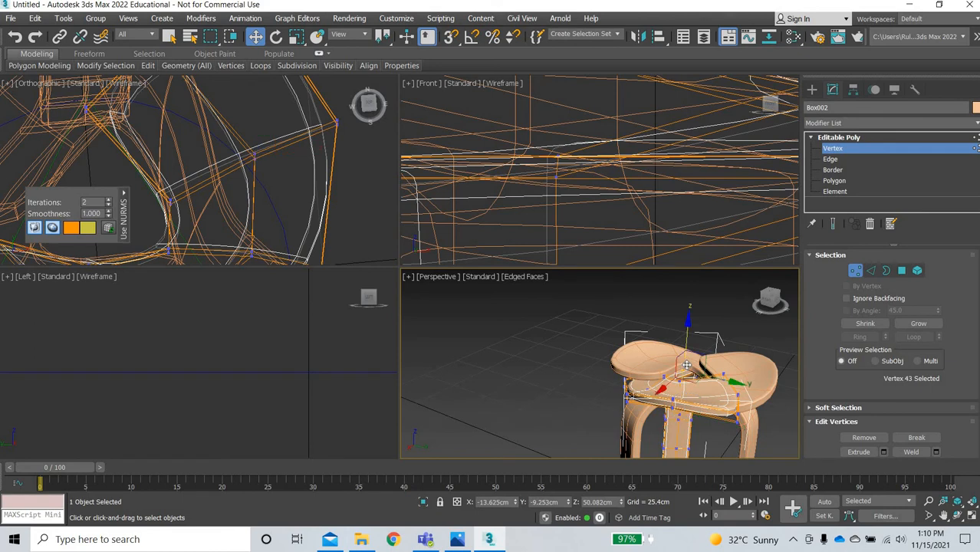
pyautogui.moveTo(704, 369); pyautogui.dragTo(685, 334)
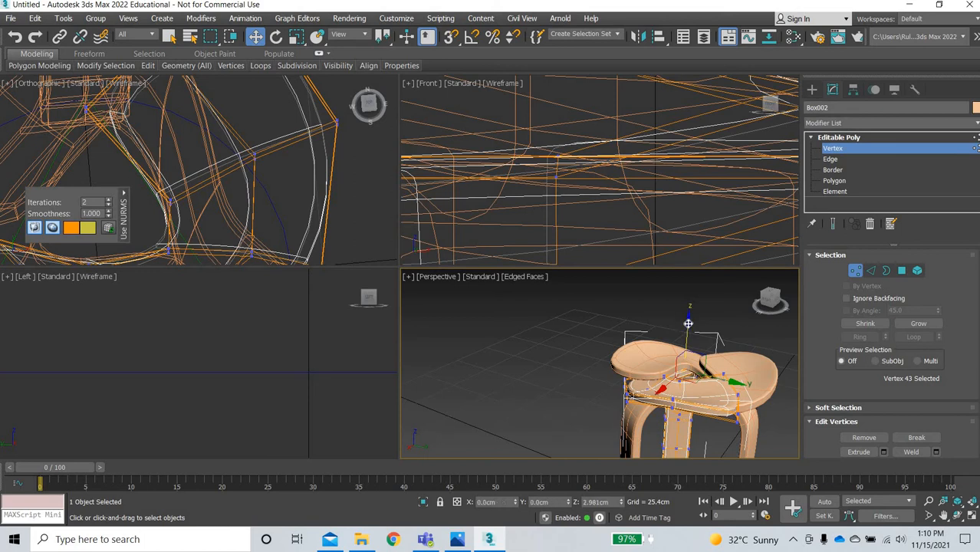
# Raise the two vertices in the middle of the seat part to about 54.12 cm in Z.
pyautogui.moveTo(239, 140); pyautogui.dragTo(268, 170)
pyautogui.keyDown('alt'); pyautogui.moveTo(616, 414); pyautogui.dragTo(681, 366, button='middle'); pyautogui.keyUp('alt')
pyautogui.moveTo(682, 361); pyautogui.dragTo(683, 354)
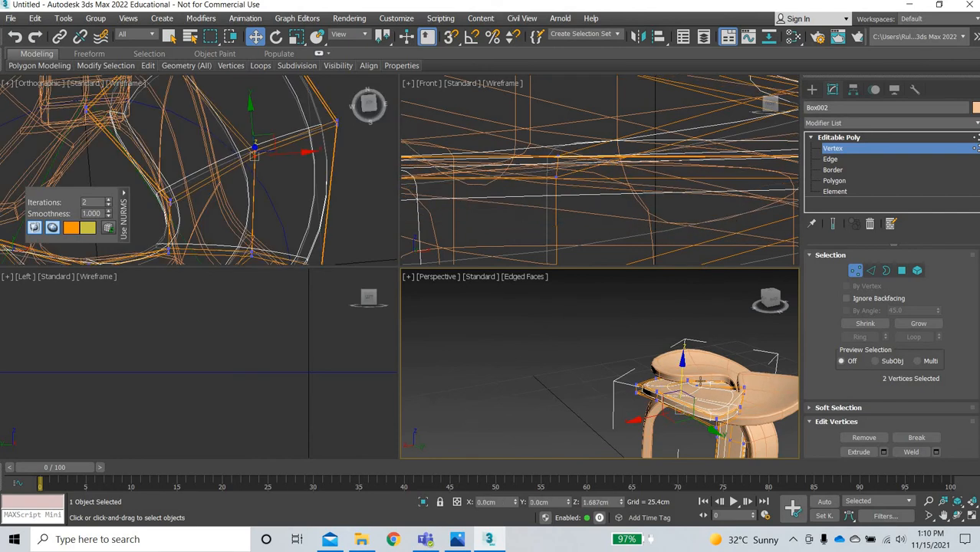
pyautogui.keyDown('alt'); pyautogui.moveTo(717, 426); pyautogui.dragTo(641, 364, button='middle'); pyautogui.keyUp('alt')
pyautogui.keyDown('alt'); pyautogui.moveTo(666, 397); pyautogui.dragTo(633, 432, button='middle'); pyautogui.keyUp('alt')
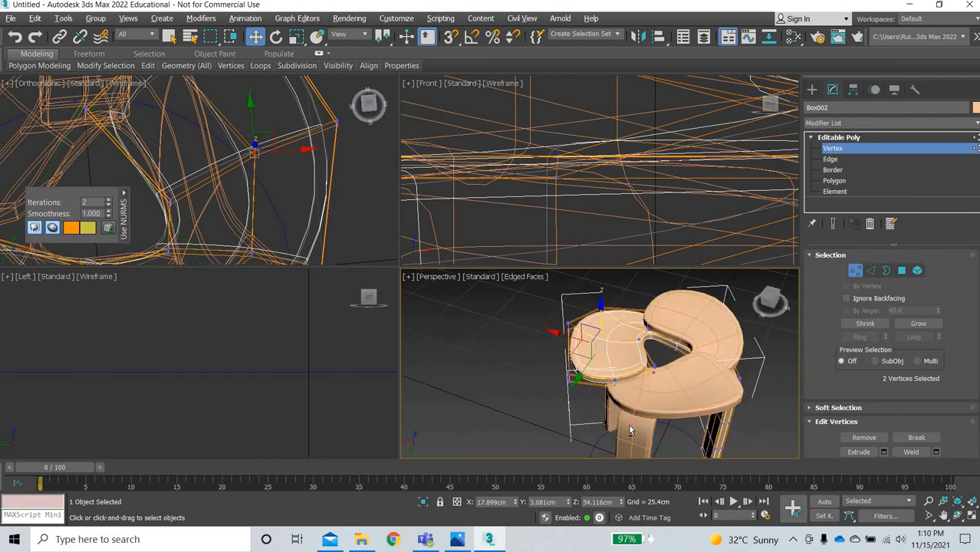
# Raise the four vertices on the seat part's outer edge by about 1 cm in Z, and select the four at the adjacent corner.
pyautogui.scroll(3, 622, 333)
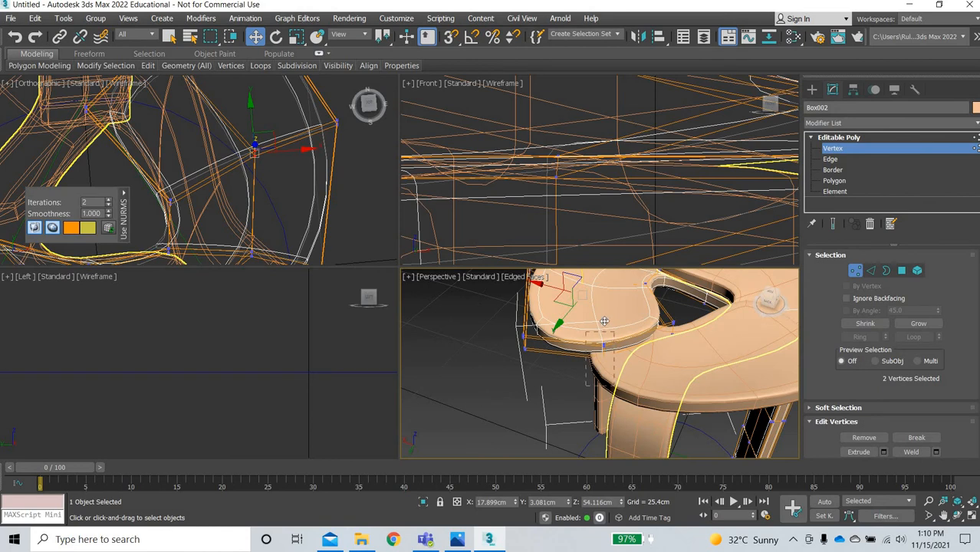
pyautogui.moveTo(604, 321); pyautogui.dragTo(604, 316)
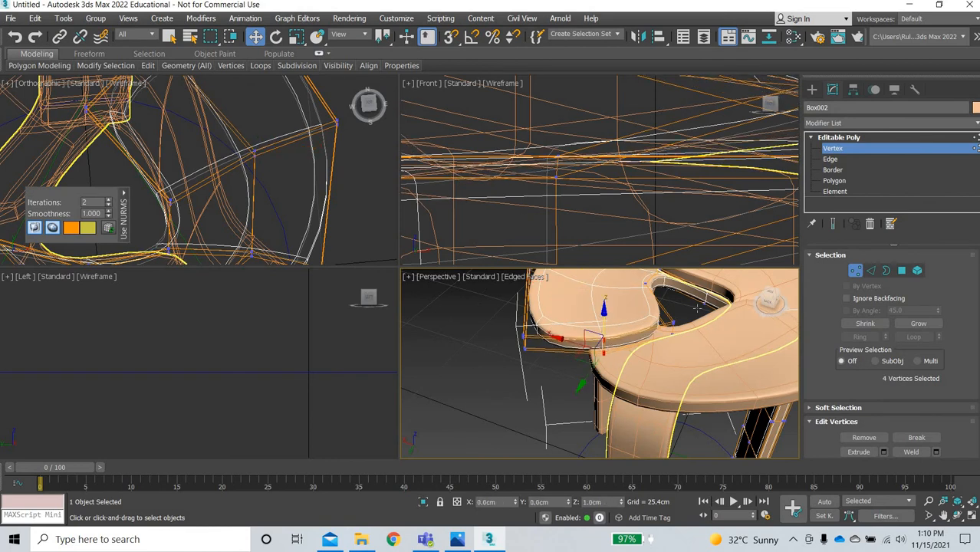
pyautogui.moveTo(536, 328); pyautogui.dragTo(528, 336)
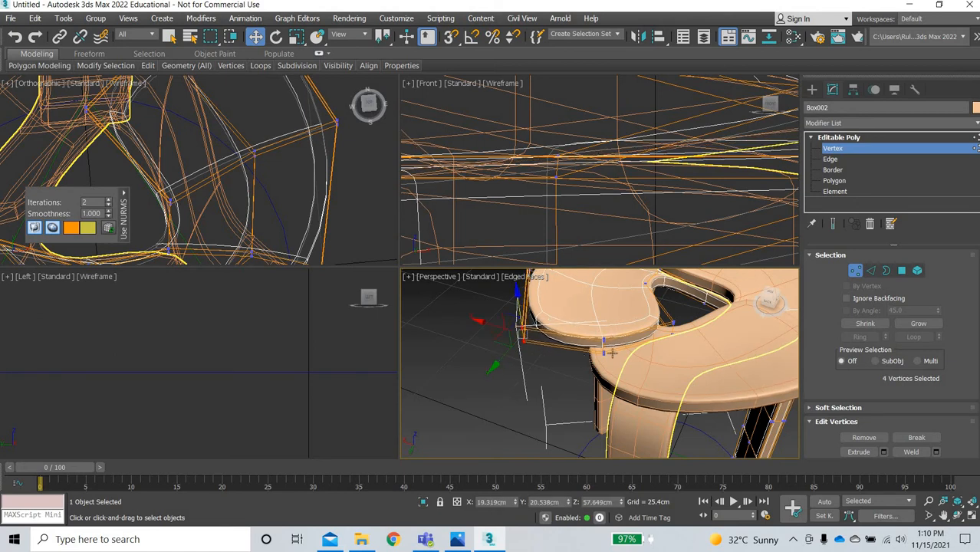
# Examine the shape of the three seat parts from several angles and clear the vertex selection.
pyautogui.scroll(-5, 612, 351)
pyautogui.keyDown('alt'); pyautogui.moveTo(696, 344); pyautogui.dragTo(721, 339, button='middle'); pyautogui.keyUp('alt')
pyautogui.keyDown('alt'); pyautogui.moveTo(498, 342); pyautogui.dragTo(606, 387, button='middle'); pyautogui.keyUp('alt')
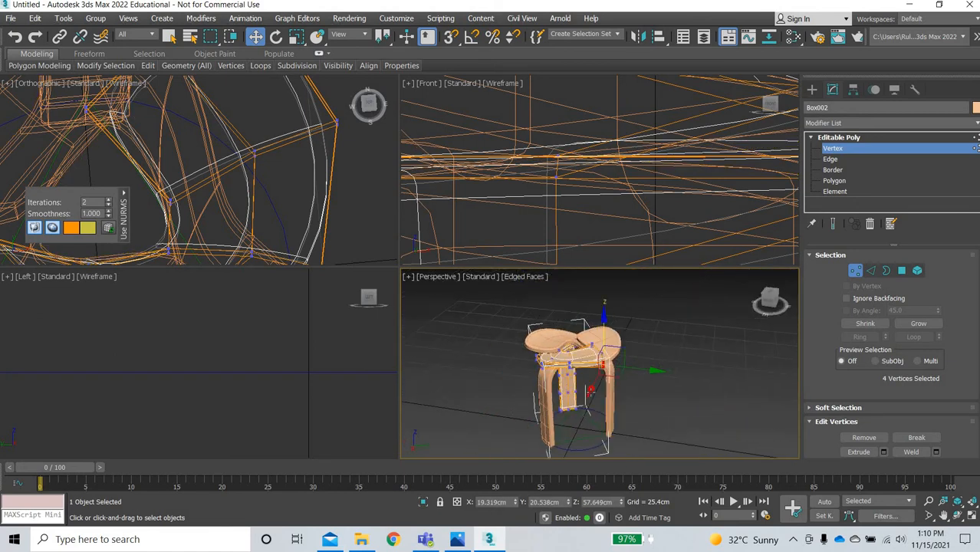
pyautogui.scroll(5, 588, 397)
pyautogui.keyDown('alt'); pyautogui.moveTo(581, 434); pyautogui.dragTo(589, 424, button='middle'); pyautogui.keyUp('alt')
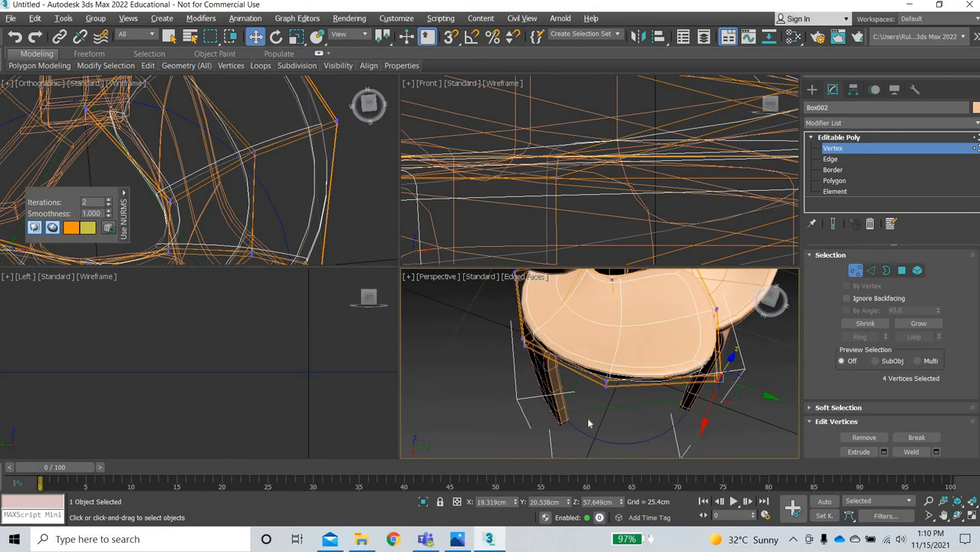
pyautogui.moveTo(598, 401); pyautogui.dragTo(623, 424)
pyautogui.keyDown('alt'); pyautogui.moveTo(623, 430); pyautogui.dragTo(476, 383, button='middle'); pyautogui.keyUp('alt')
pyautogui.click(628, 407)
pyautogui.scroll(-4, 627, 432)
pyautogui.scroll(-5, 205, 215)
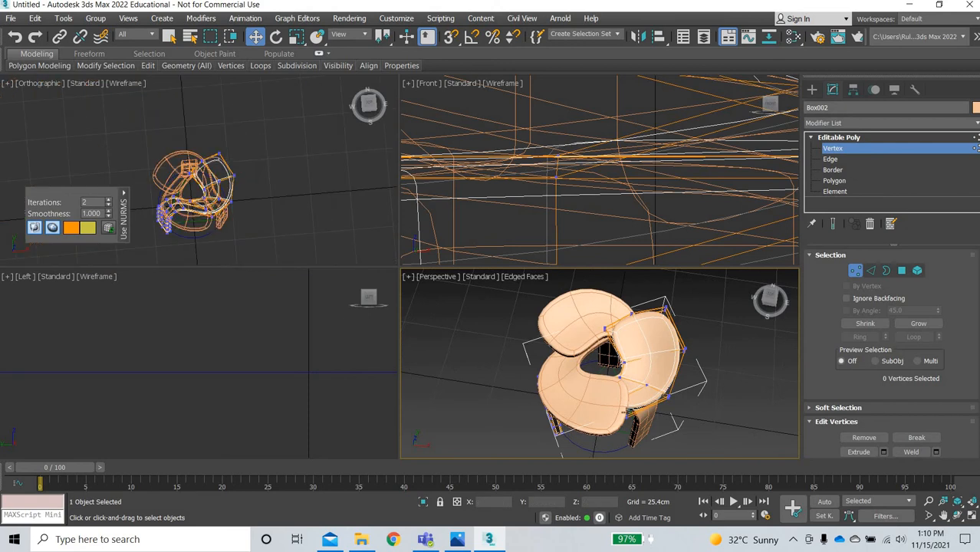
pyautogui.keyDown('alt'); pyautogui.moveTo(785, 367); pyautogui.dragTo(690, 369, button='middle'); pyautogui.keyUp('alt')
pyautogui.scroll(-3, 723, 427)
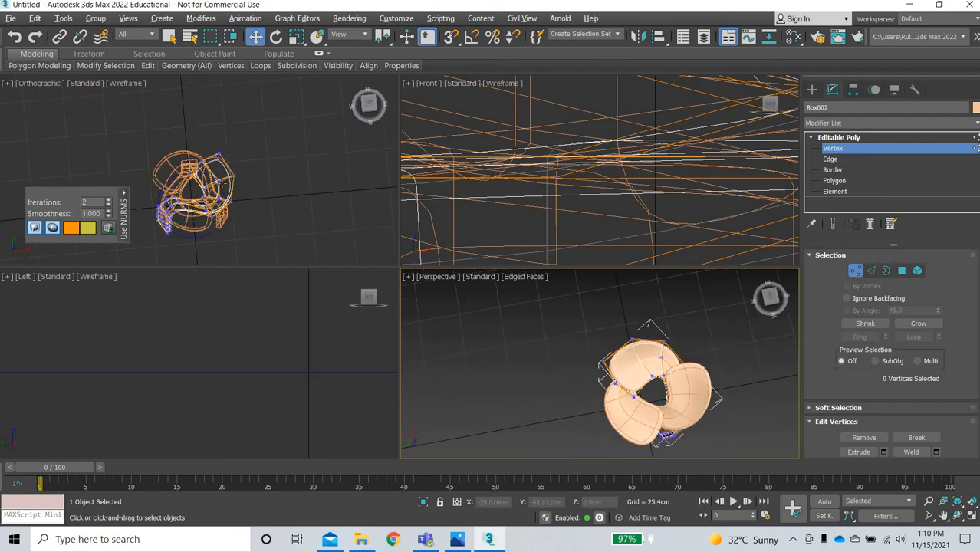
# Widen the seat part by moving its outermost four vertices about 4.55 cm in X and its outer lower corner to X 26.62, Y -13.84 cm.
pyautogui.scroll(5, 222, 182)
pyautogui.moveTo(241, 168); pyautogui.dragTo(288, 137)
pyautogui.moveTo(269, 226); pyautogui.dragTo(243, 251)
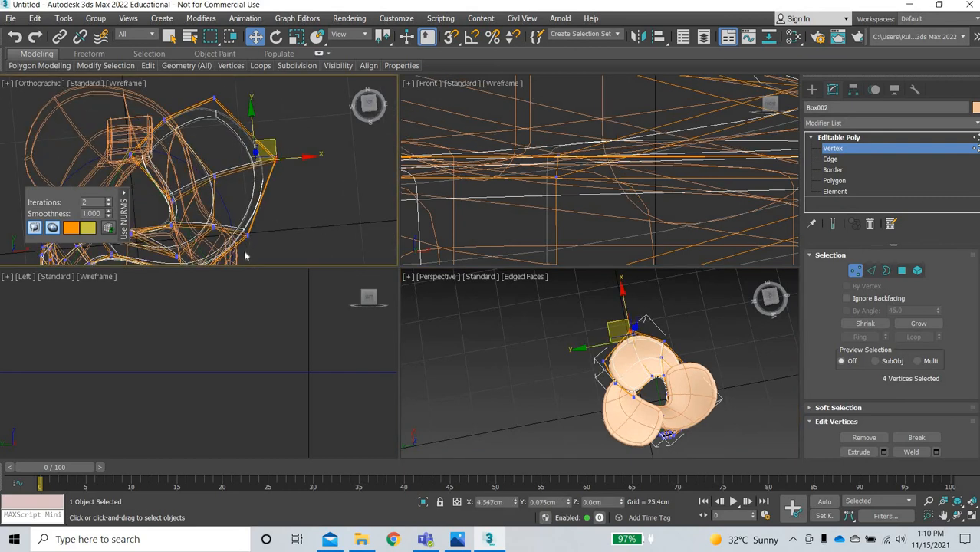
pyautogui.moveTo(266, 214); pyautogui.dragTo(278, 223)
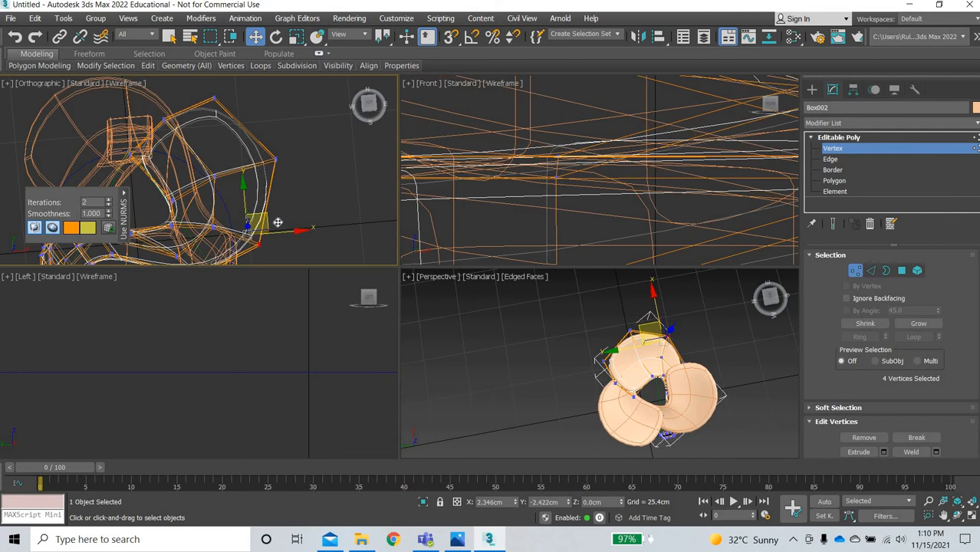
# Examine the widened seat and the legs from above and from the side, and undo the last vertex selection.
pyautogui.moveTo(186, 110); pyautogui.dragTo(188, 111)
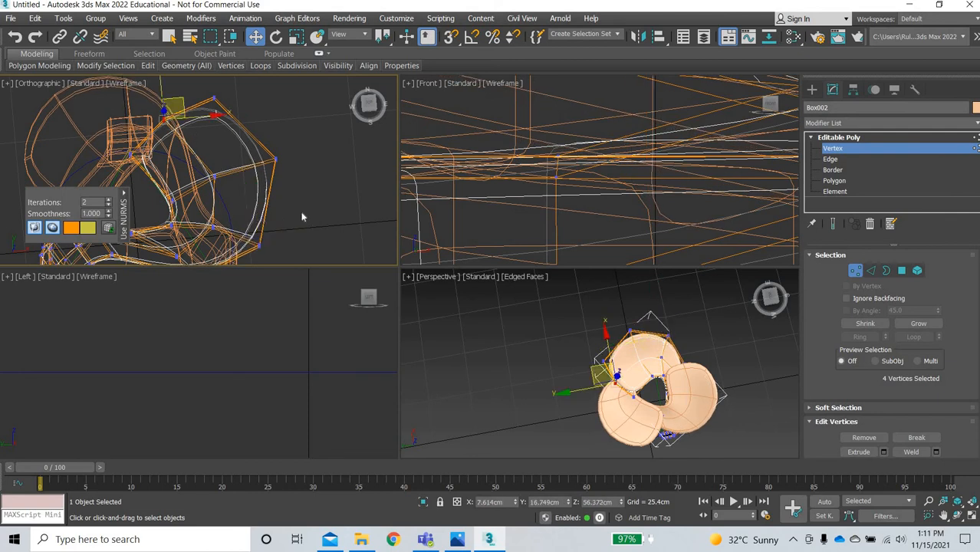
pyautogui.moveTo(295, 161); pyautogui.dragTo(332, 105, button='middle')
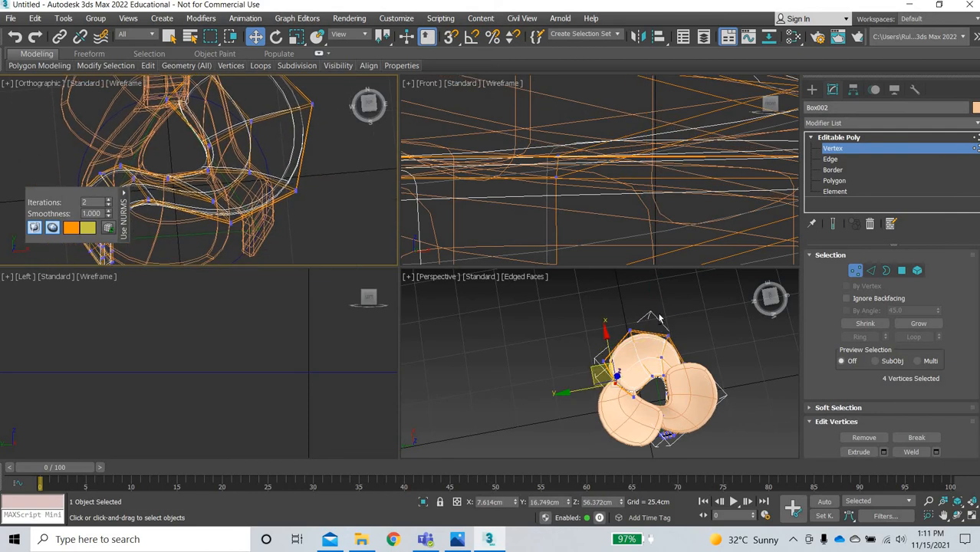
pyautogui.keyDown('alt'); pyautogui.moveTo(659, 316); pyautogui.dragTo(691, 299, button='middle'); pyautogui.keyUp('alt')
pyautogui.keyDown('alt'); pyautogui.moveTo(663, 407); pyautogui.dragTo(600, 289, button='middle'); pyautogui.keyUp('alt')
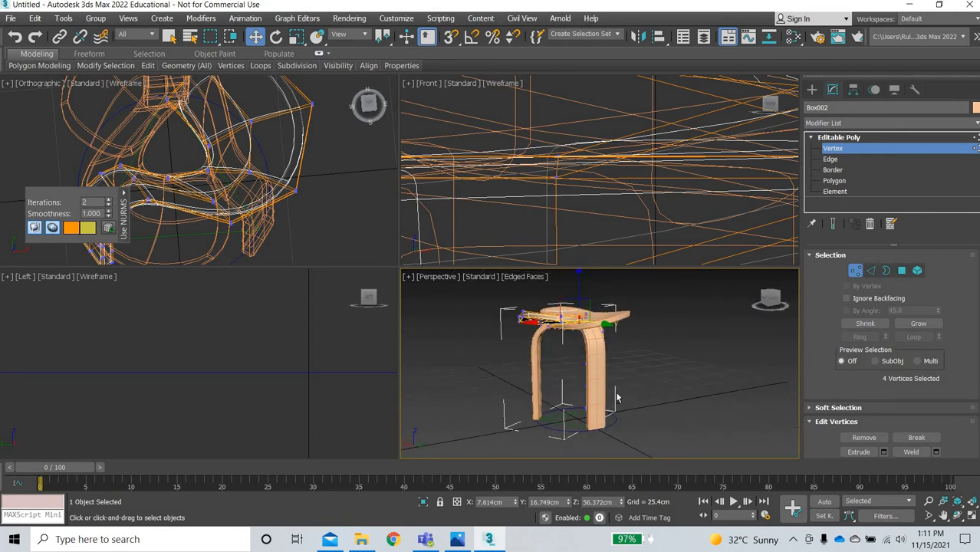
pyautogui.keyDown('alt'); pyautogui.moveTo(600, 433); pyautogui.dragTo(576, 361, button='middle'); pyautogui.keyUp('alt')
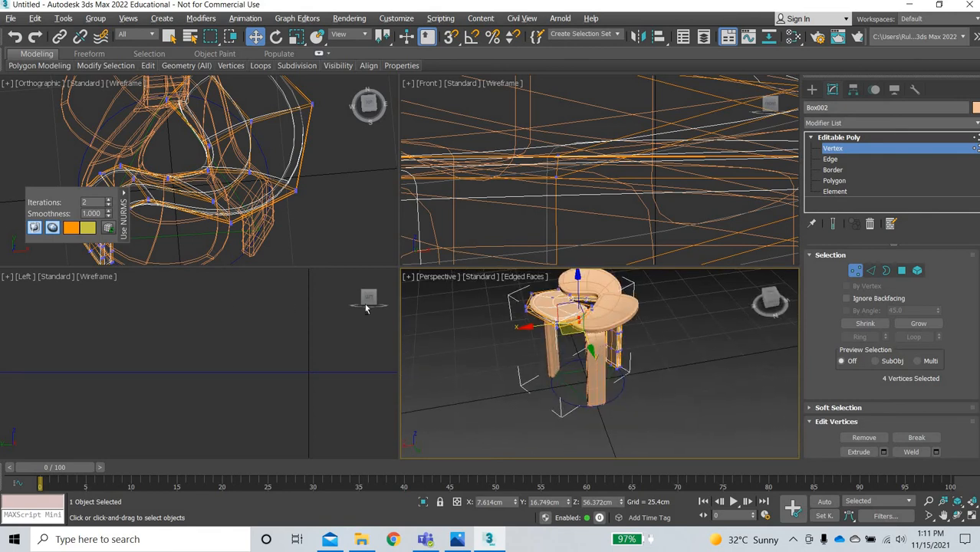
pyautogui.scroll(-4, 265, 380)
pyautogui.moveTo(235, 437); pyautogui.dragTo(204, 480, button='middle')
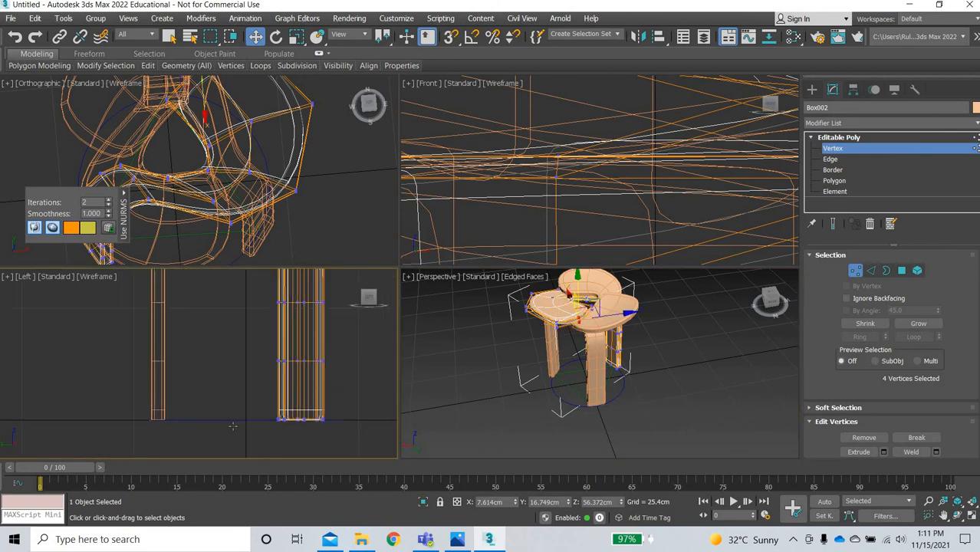
pyautogui.scroll(-2, 230, 429)
pyautogui.keyDown('alt'); pyautogui.moveTo(270, 417); pyautogui.dragTo(270, 417, button='middle'); pyautogui.keyUp('alt')
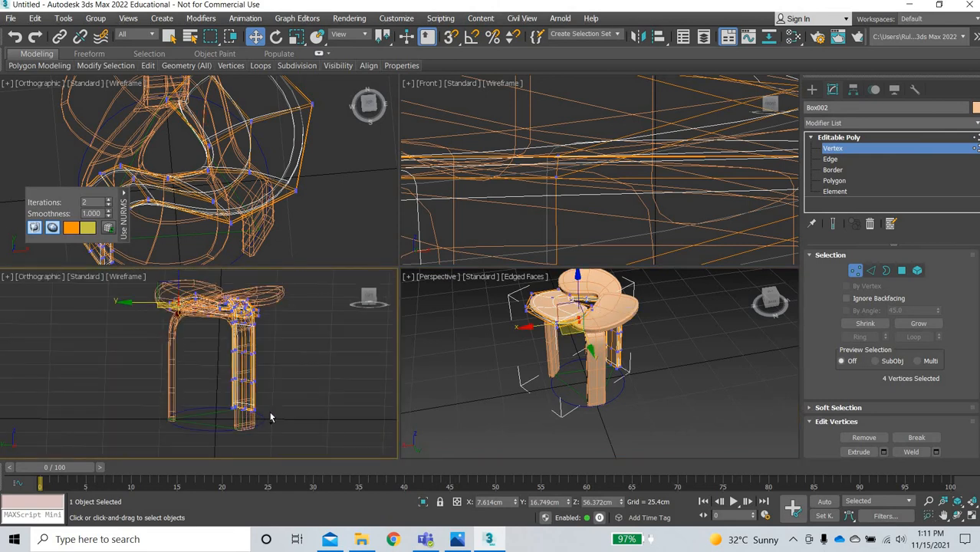
pyautogui.hotkey('ctrl', 'z')
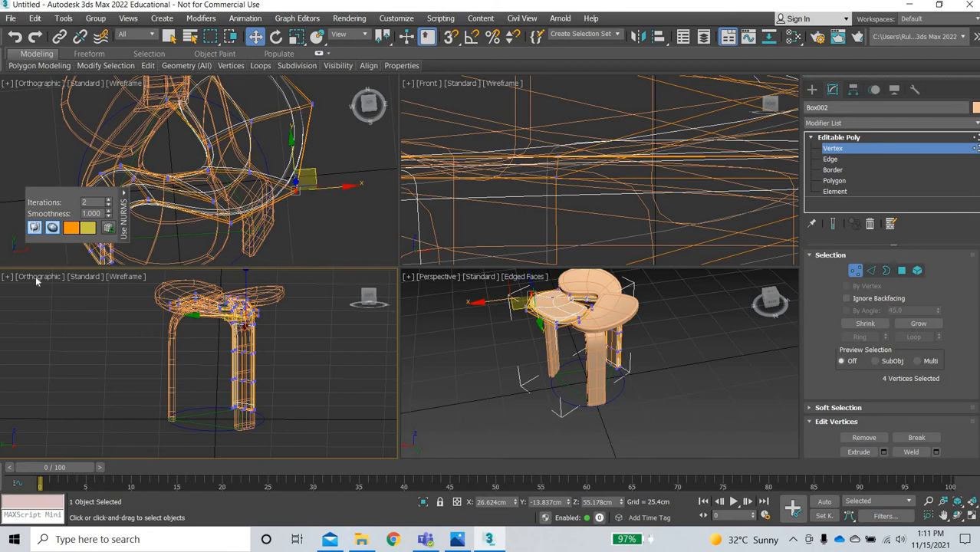
# Restore the rotated side viewport to the Left view with the whole stool in frame, and clear the vertex selection.
pyautogui.click(35, 277)
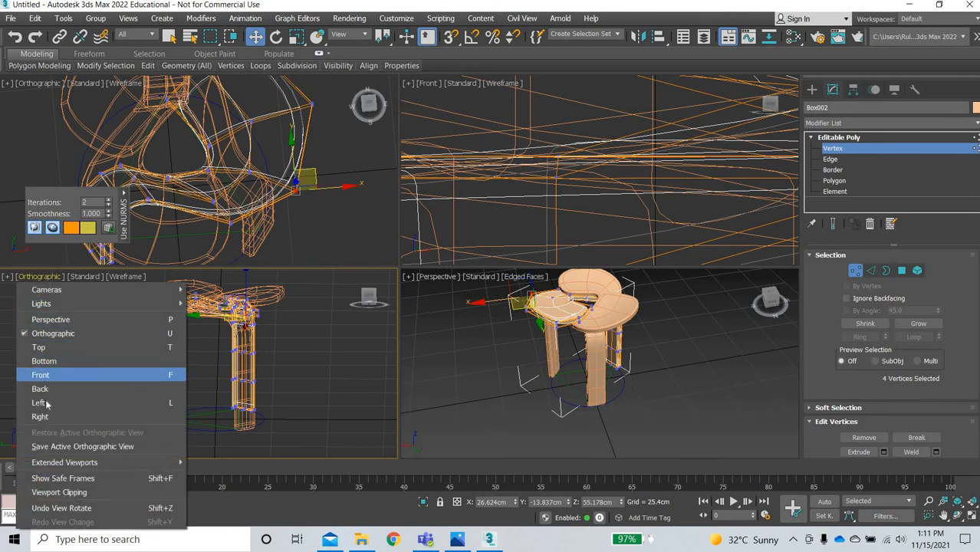
pyautogui.click(39, 403)
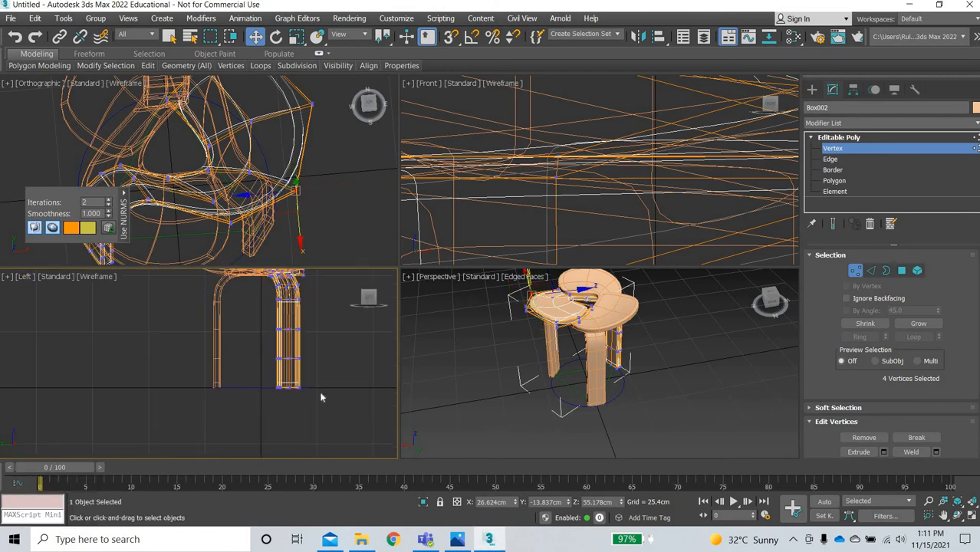
pyautogui.moveTo(322, 397); pyautogui.dragTo(255, 403, button='middle')
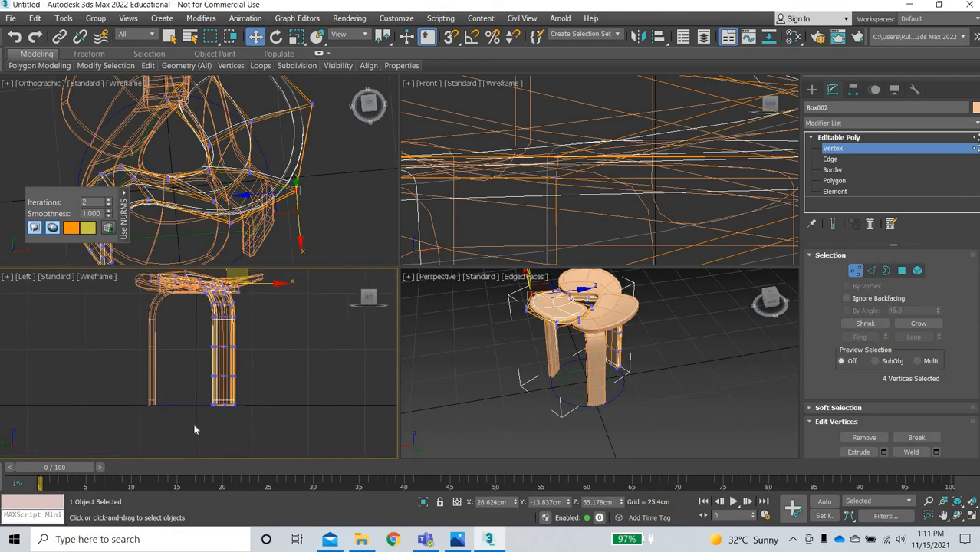
pyautogui.moveTo(256, 396); pyautogui.dragTo(257, 414)
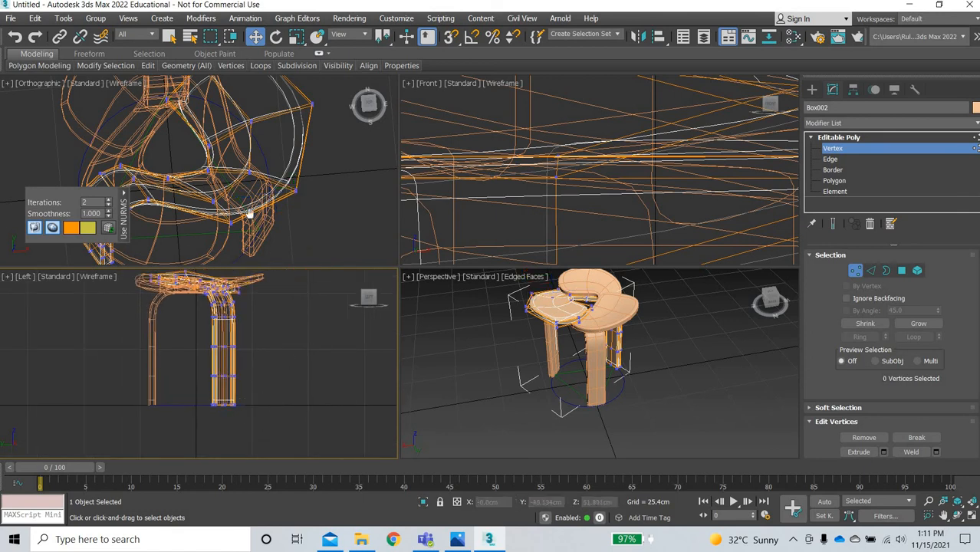
# Leave vertex editing and switch the tilted orthographic viewport over the seat to the Top view.
pyautogui.moveTo(245, 138); pyautogui.dragTo(312, 242, button='middle')
pyautogui.click(812, 90)
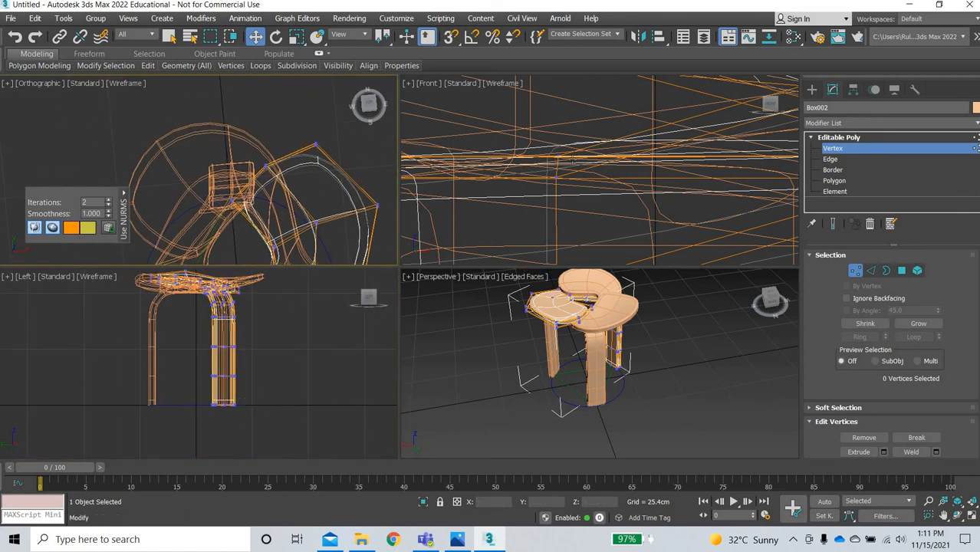
pyautogui.moveTo(223, 232); pyautogui.dragTo(221, 129, button='middle')
pyautogui.click(48, 84)
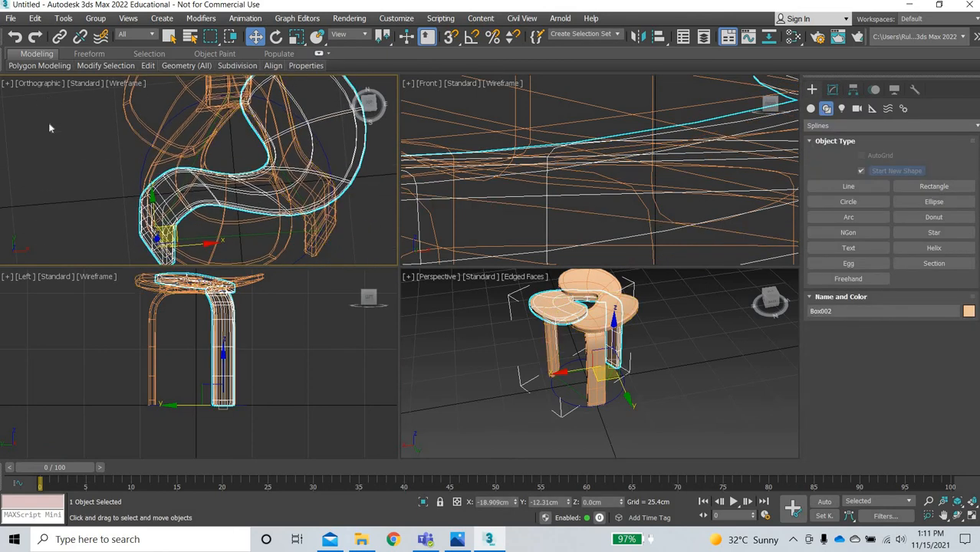
pyautogui.click(40, 154)
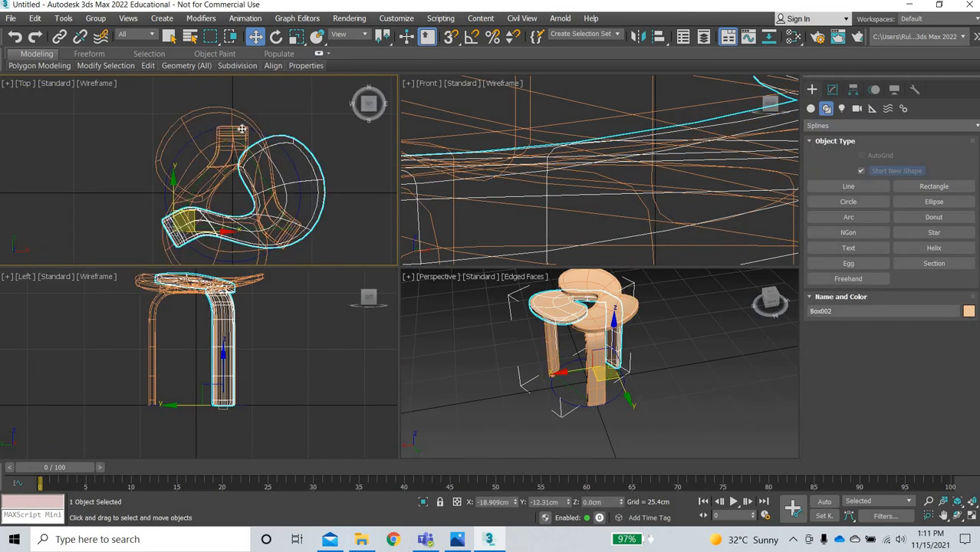
# Select the vertices at the foot of the original leg and scale them to about 68% in X to narrow it.
pyautogui.click(226, 216)
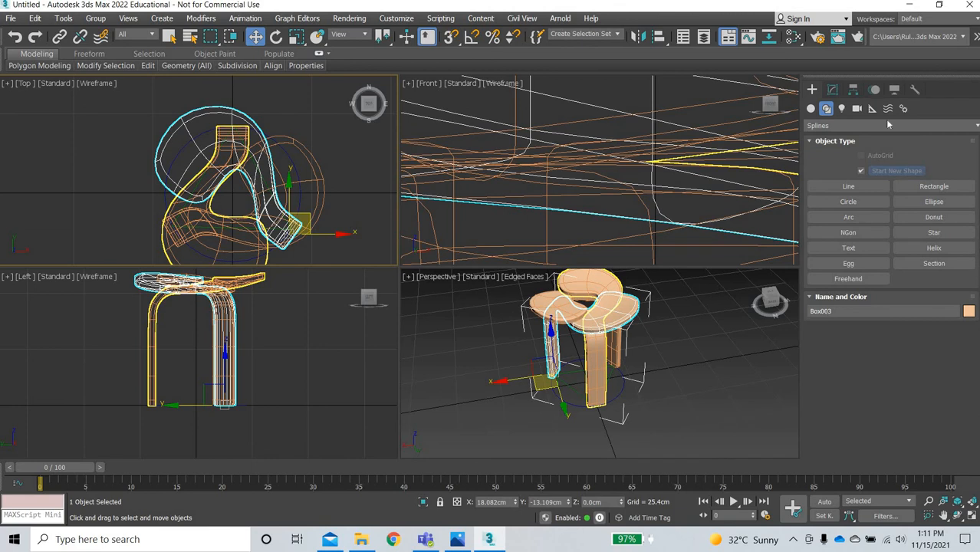
pyautogui.click(832, 89)
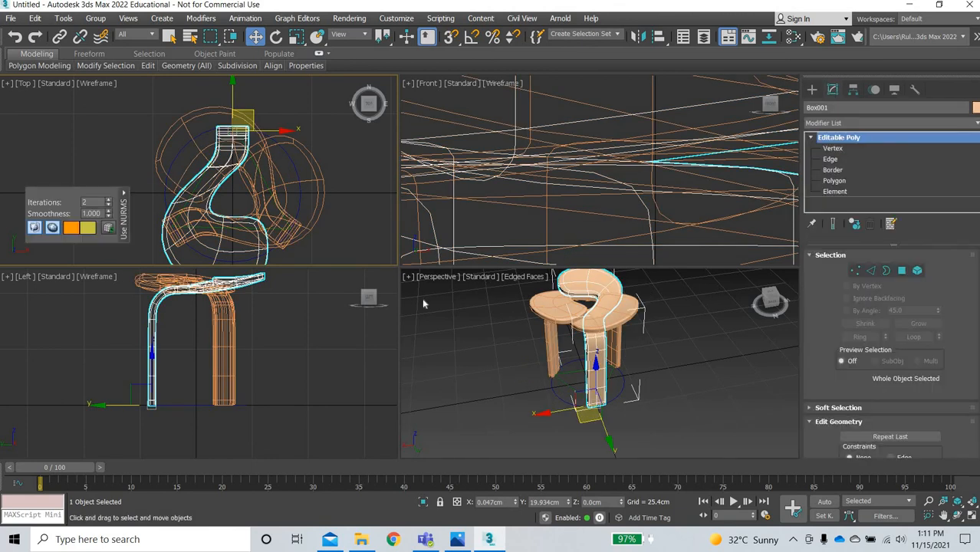
pyautogui.press('1')
pyautogui.moveTo(119, 421); pyautogui.dragTo(173, 303)
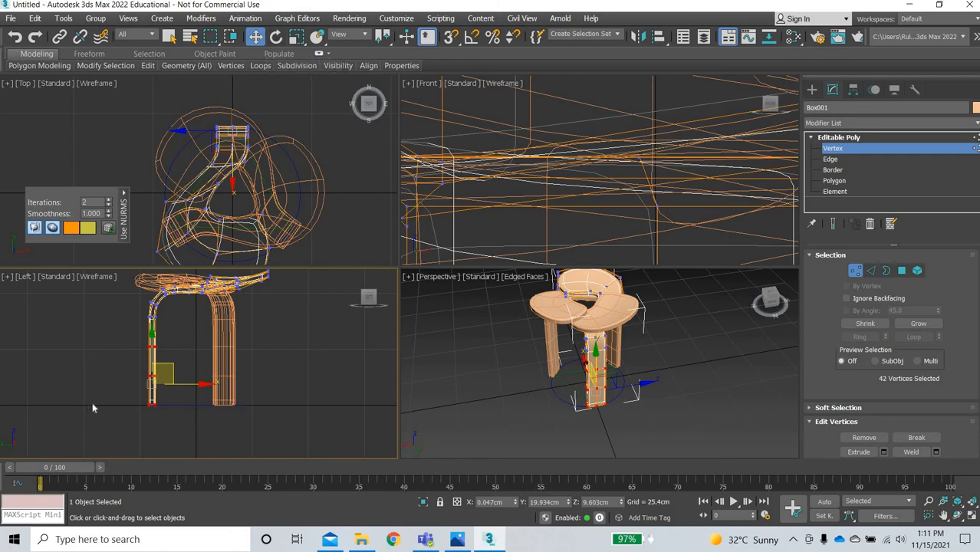
pyautogui.moveTo(87, 380); pyautogui.dragTo(174, 426)
pyautogui.press('r')
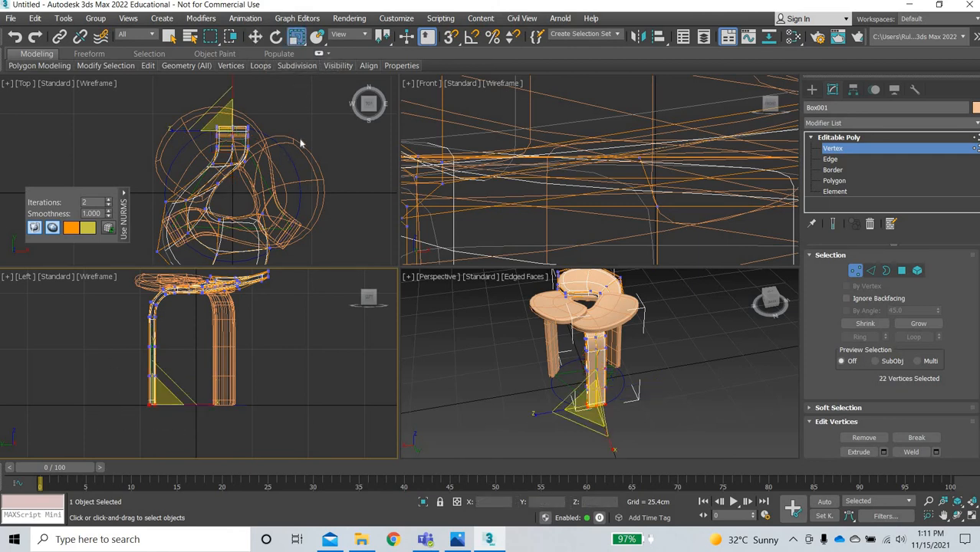
pyautogui.moveTo(292, 131); pyautogui.dragTo(273, 130)
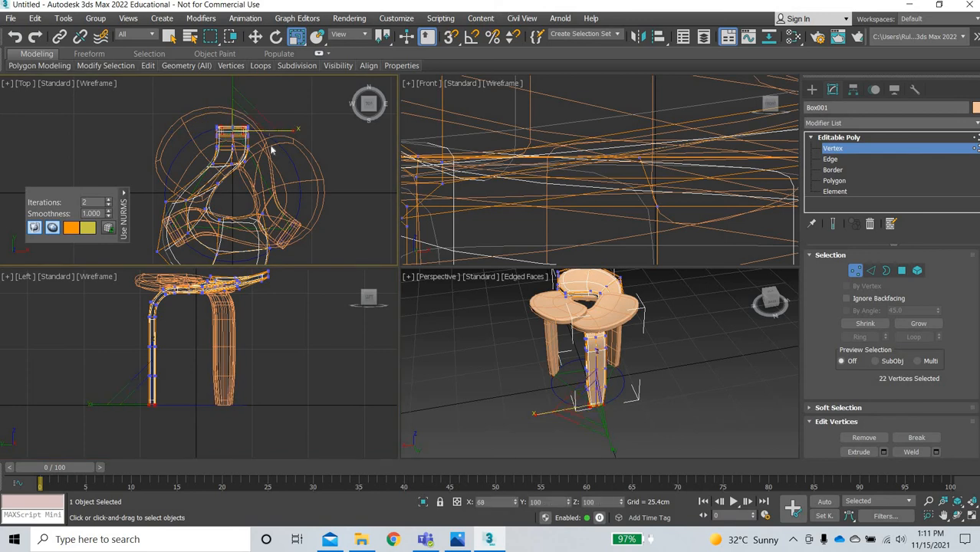
# Narrow the vertex ring above the foot in X, and scale the mid-leg ring to about 77% in X.
pyautogui.moveTo(170, 369); pyautogui.dragTo(135, 366)
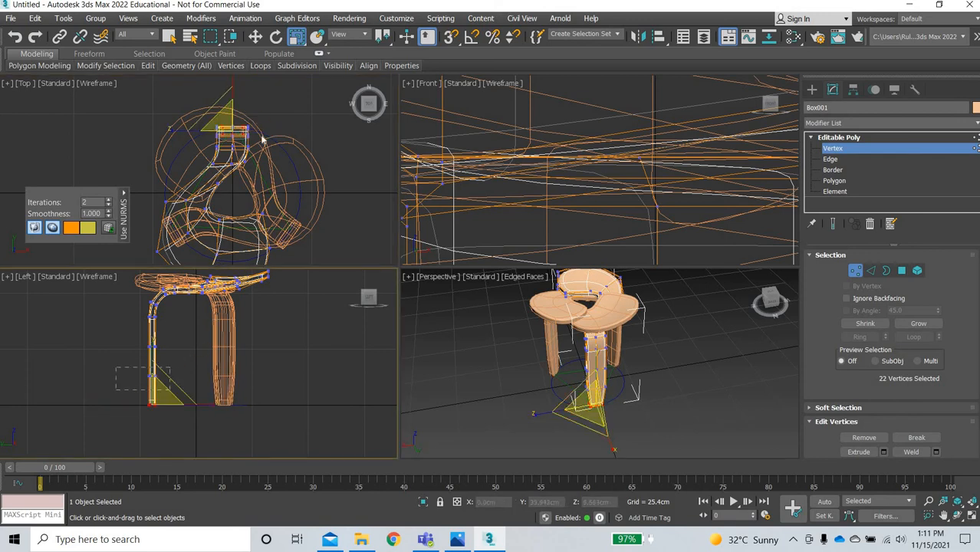
pyautogui.moveTo(294, 131); pyautogui.dragTo(282, 131)
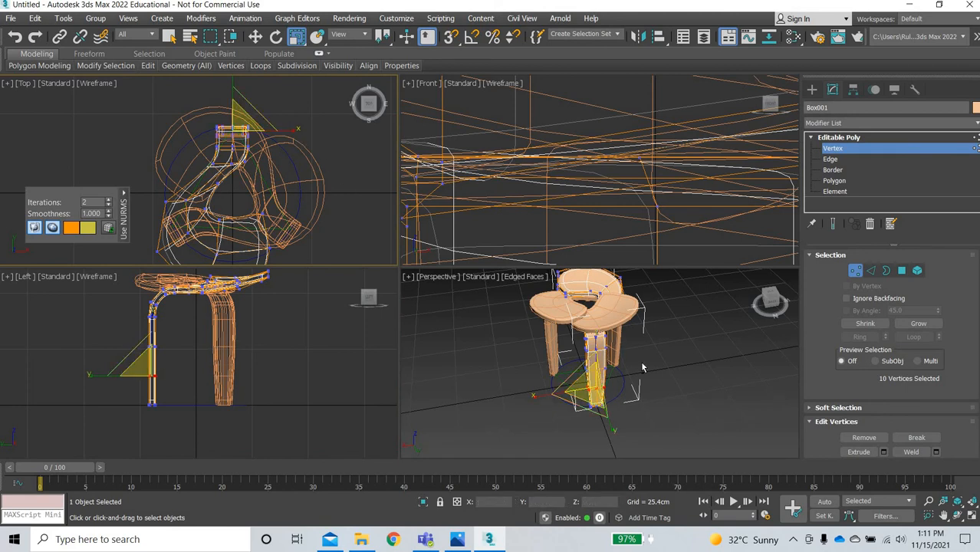
pyautogui.keyDown('alt'); pyautogui.moveTo(594, 388); pyautogui.dragTo(494, 429, button='middle'); pyautogui.keyUp('alt')
pyautogui.scroll(3, 495, 426)
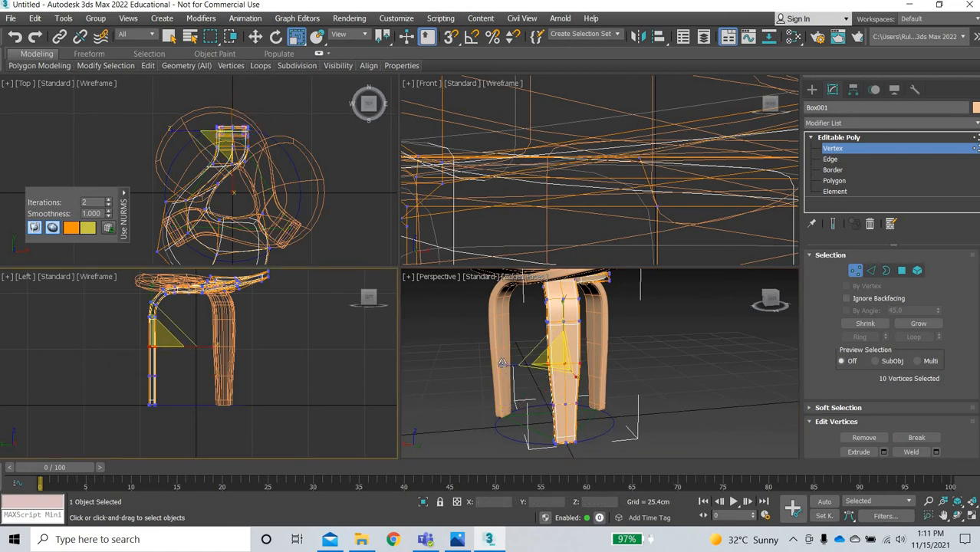
pyautogui.click(502, 363)
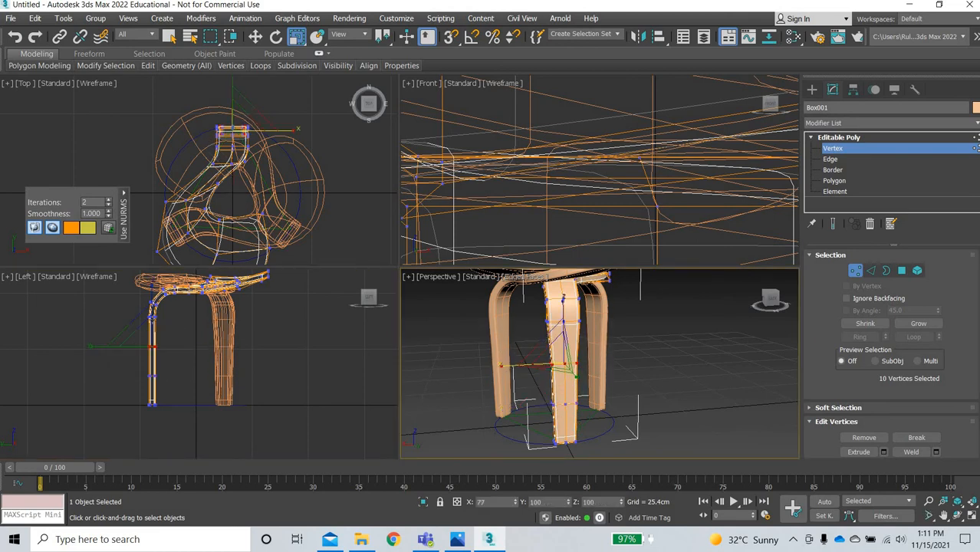
# Scale the vertex ring just below the leg's upper bend in X so the taper starts gradually.
pyautogui.scroll(5, 163, 321)
pyautogui.moveTo(109, 331); pyautogui.dragTo(170, 305)
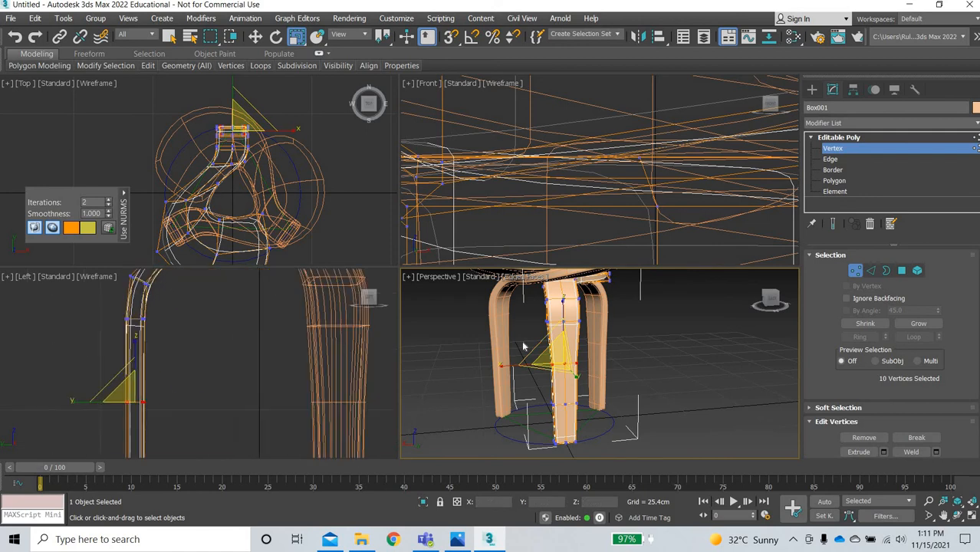
pyautogui.click(500, 323)
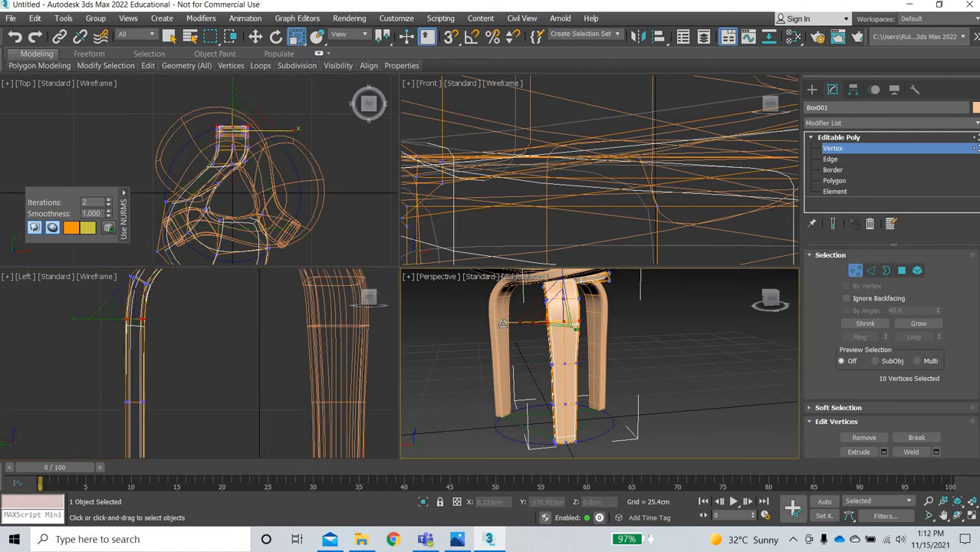
pyautogui.moveTo(506, 323); pyautogui.dragTo(549, 355)
# Scale the foot vertices to about 87% and the vertex ring above them to about 83% in X.
pyautogui.moveTo(218, 332); pyautogui.dragTo(239, 259, button='middle')
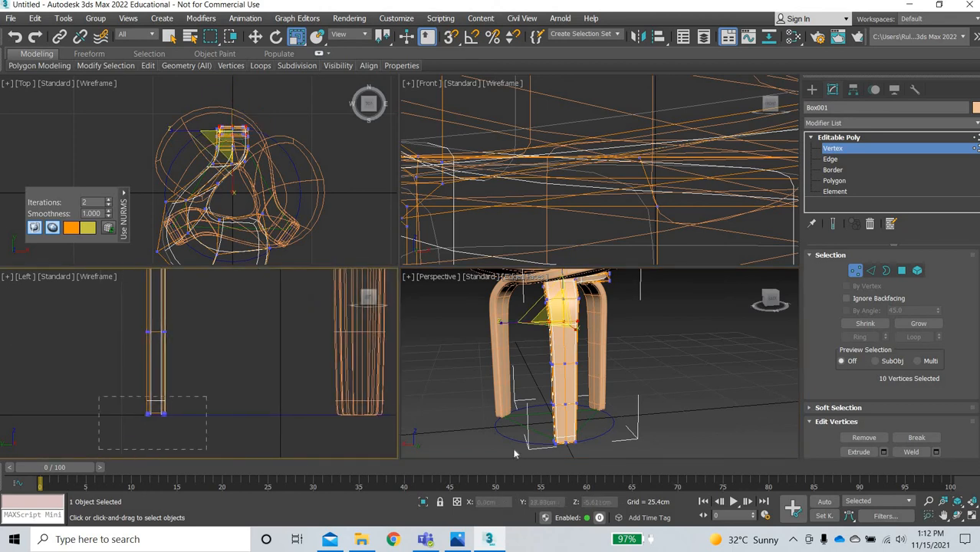
pyautogui.moveTo(99, 397); pyautogui.dragTo(206, 450)
pyautogui.moveTo(501, 447); pyautogui.dragTo(529, 448)
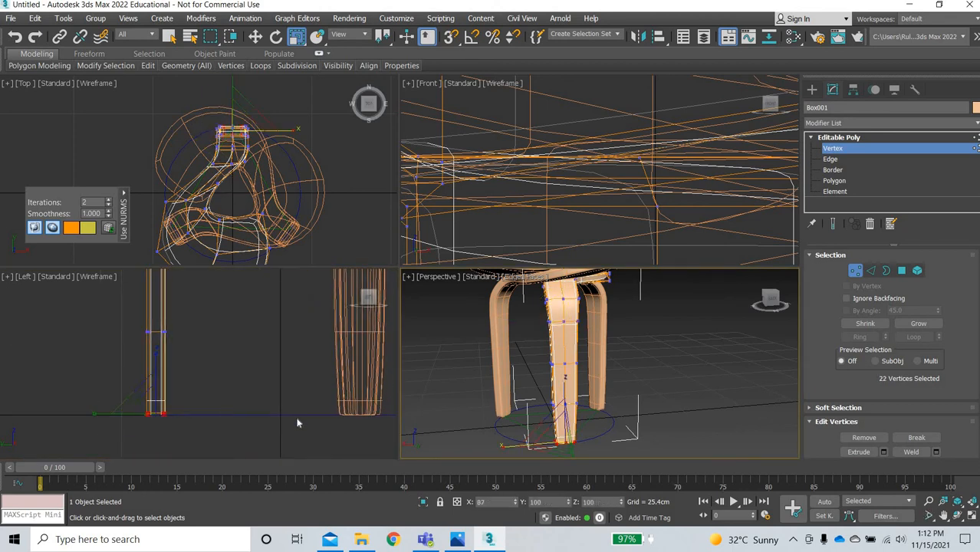
pyautogui.moveTo(107, 357); pyautogui.dragTo(192, 319)
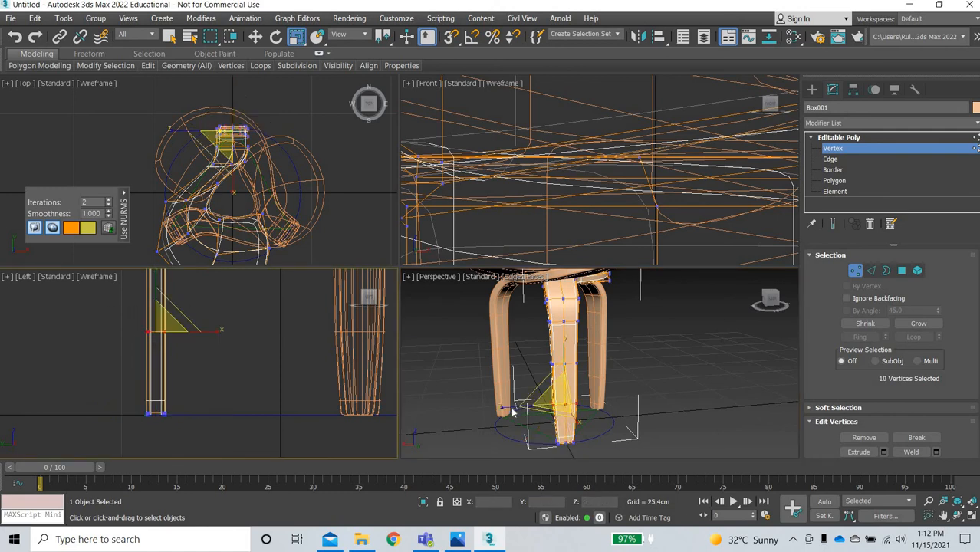
pyautogui.moveTo(503, 405); pyautogui.dragTo(522, 405)
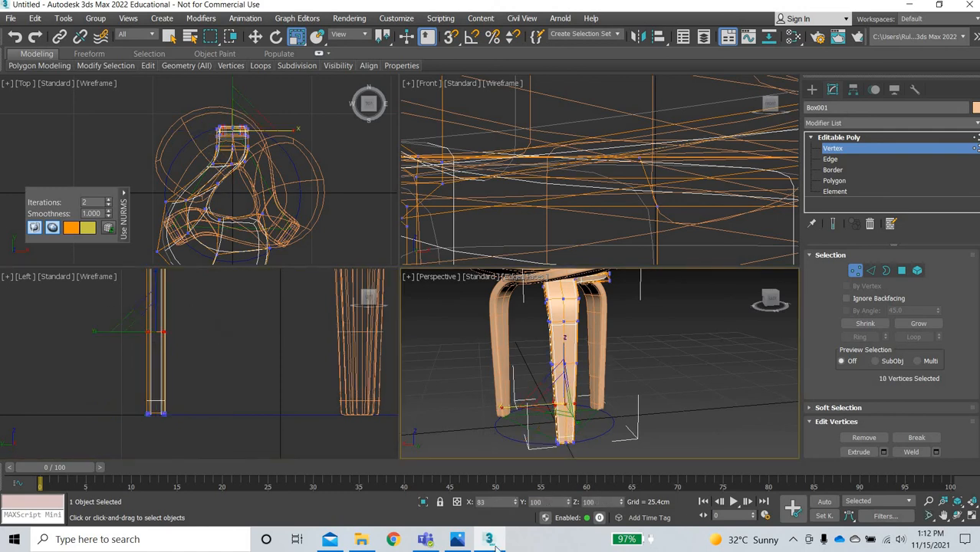
# Compare the tapered legs with the stool reference photo, then examine them without a selection in the maximized Perspective view.
pyautogui.click(457, 540)
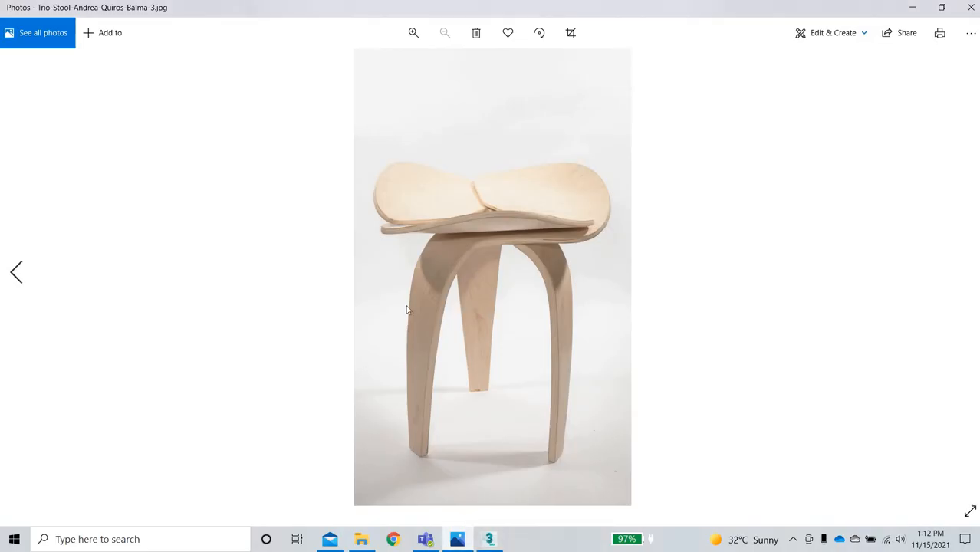
pyautogui.click(488, 539)
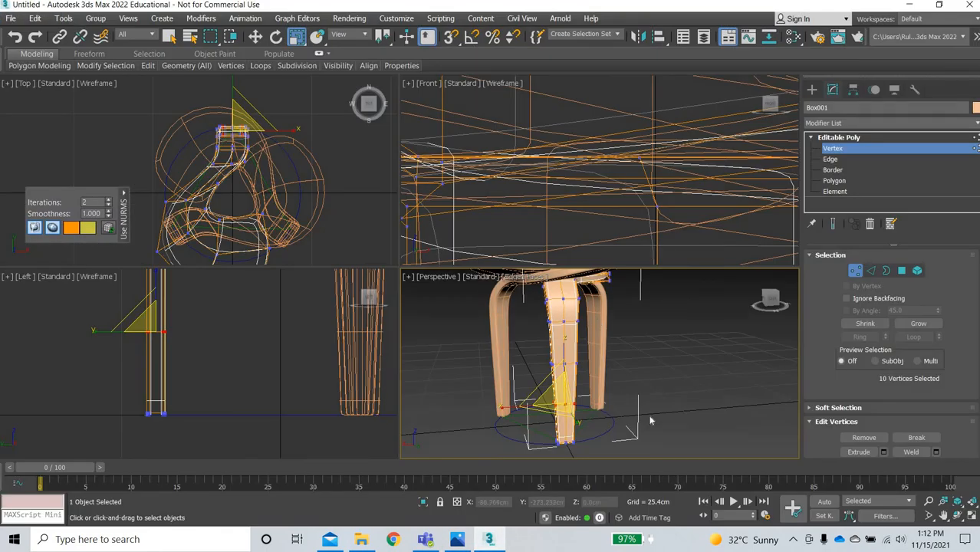
pyautogui.keyDown('alt'); pyautogui.moveTo(547, 460); pyautogui.dragTo(475, 469, button='middle'); pyautogui.keyUp('alt')
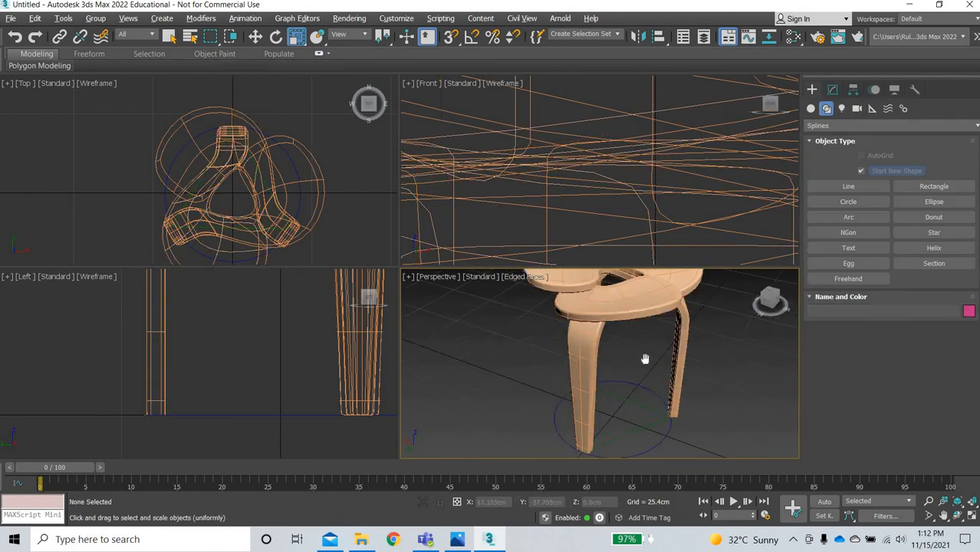
pyautogui.keyDown('alt'); pyautogui.moveTo(645, 359); pyautogui.dragTo(690, 402, button='middle'); pyautogui.keyUp('alt')
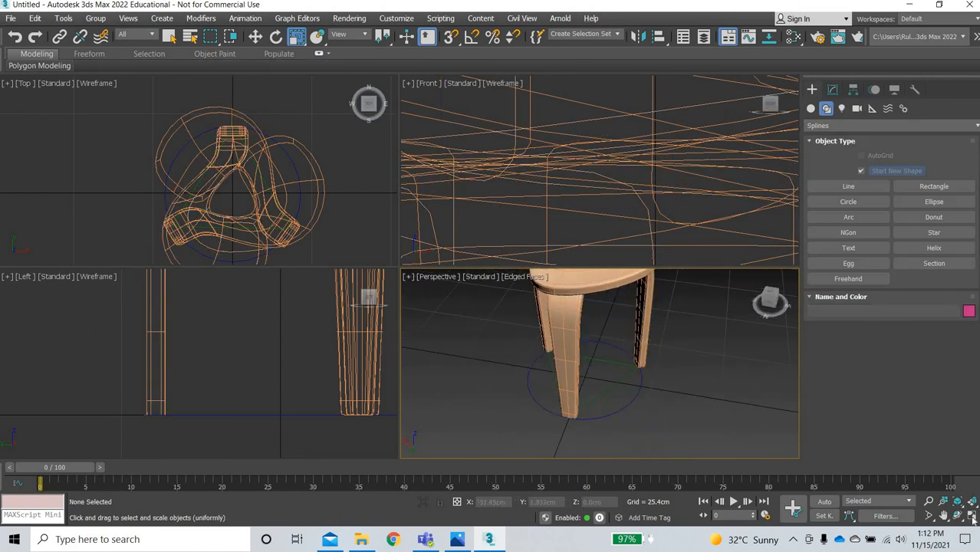
pyautogui.hotkey('alt', 'w')
pyautogui.moveTo(337, 322)
pyautogui.keyDown('alt'); pyautogui.mouseDown(button='middle')
pyautogui.moveTo(350, 289)
pyautogui.moveTo(337, 305)
pyautogui.mouseUp(button='middle'); pyautogui.keyUp('alt')
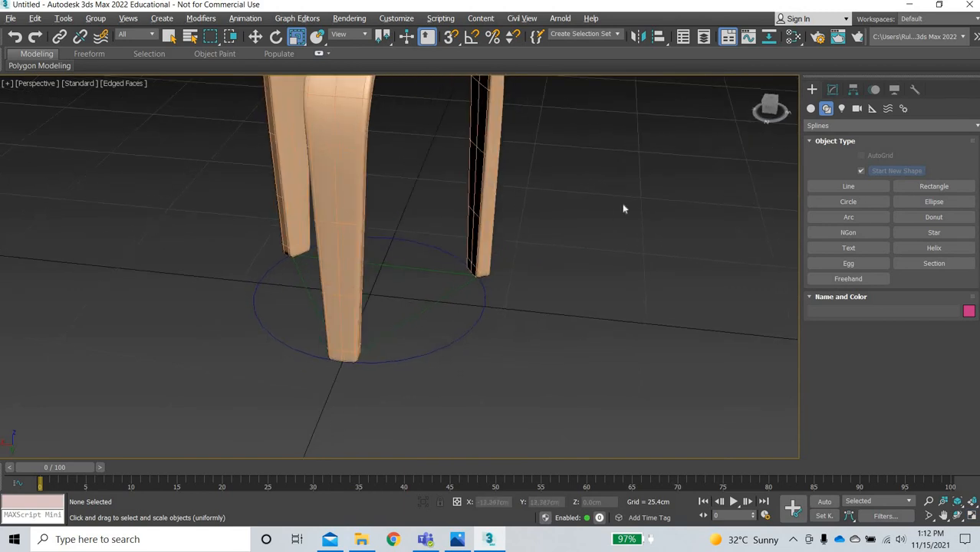
# Connect the ring of edges across one half of the original leg's face with 1 segment, pinch 0, sliding it close to the leg's side.
pyautogui.click(345, 207)
pyautogui.click(834, 90)
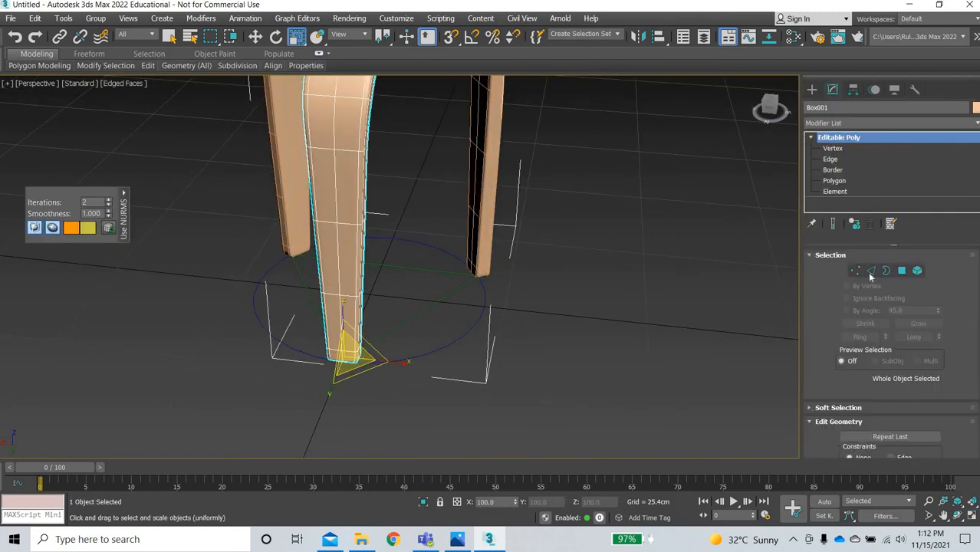
pyautogui.press('2')
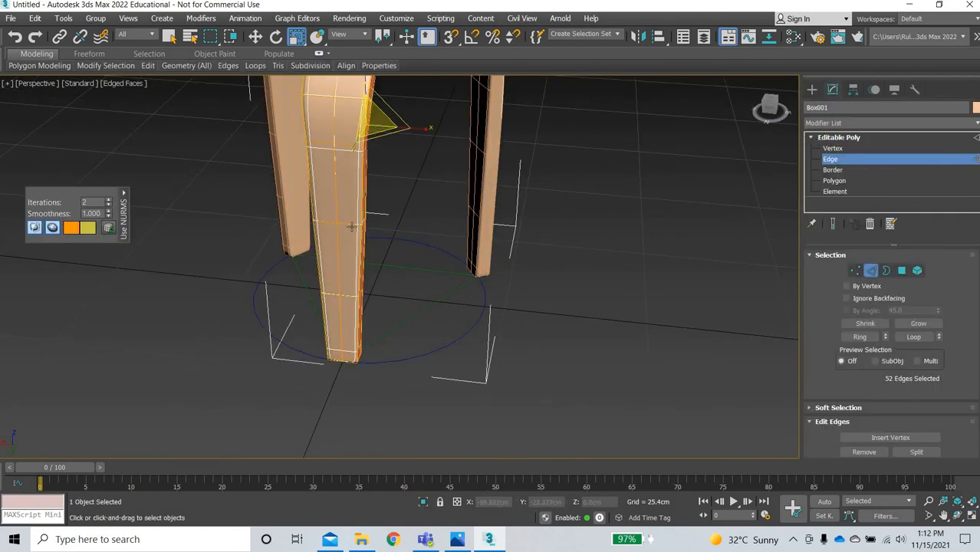
pyautogui.click(357, 301)
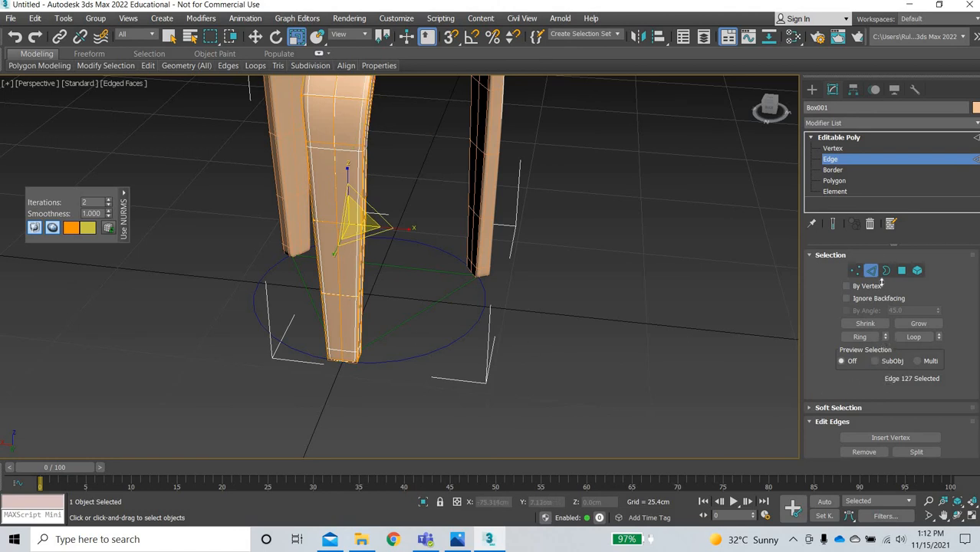
pyautogui.click(860, 336)
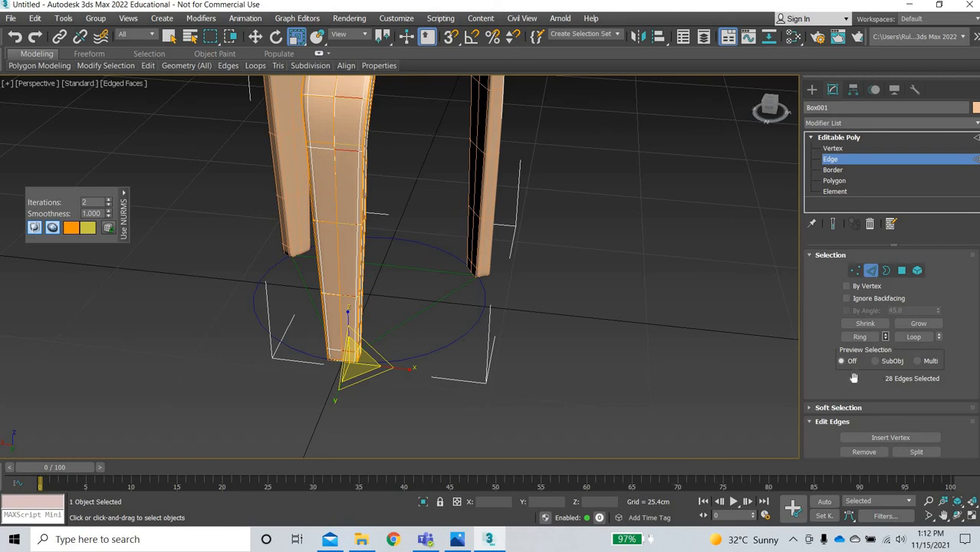
pyautogui.scroll(-3, 920, 405)
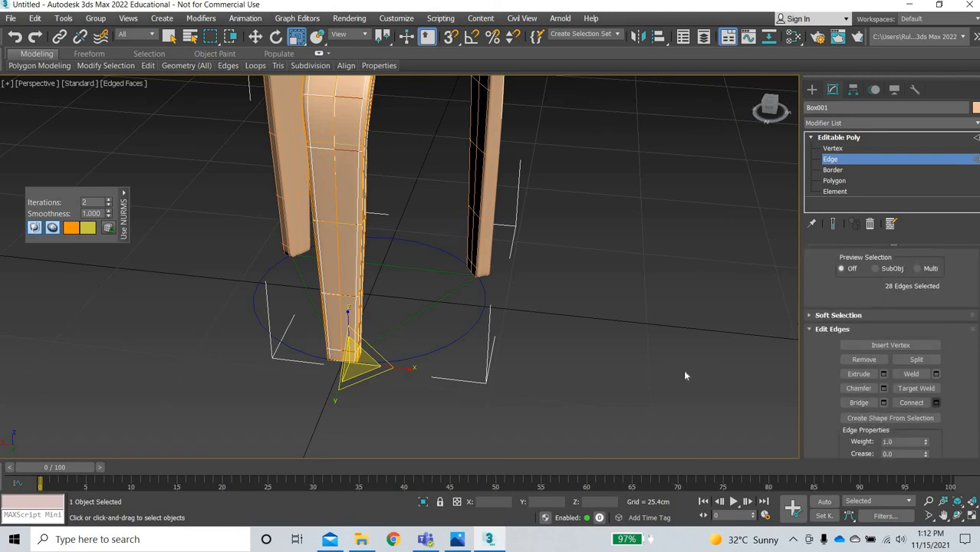
pyautogui.click(936, 402)
pyautogui.click(409, 277)
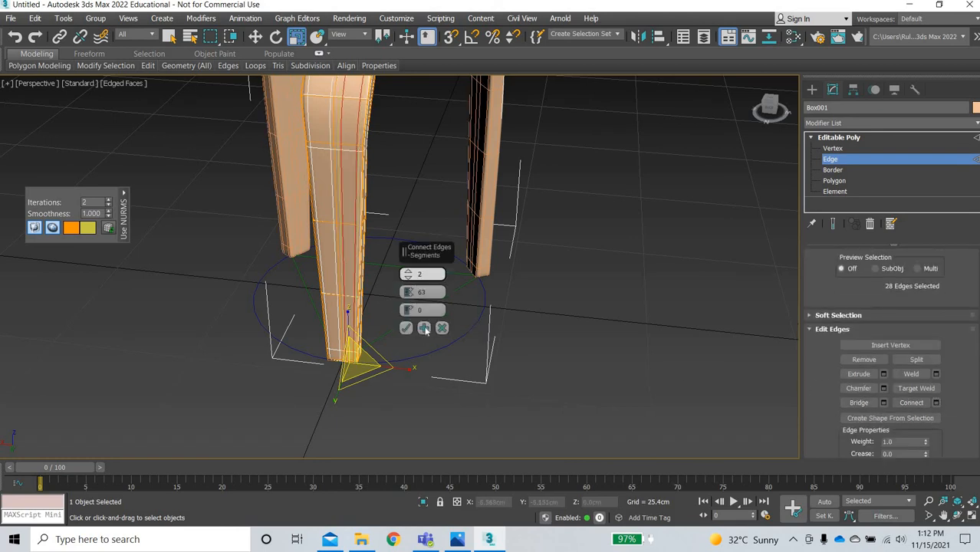
pyautogui.rightClick(408, 293)
pyautogui.moveTo(409, 310); pyautogui.dragTo(426, 495)
pyautogui.moveTo(340, 382); pyautogui.dragTo(313, 411, button='middle')
pyautogui.scroll(5, 342, 349)
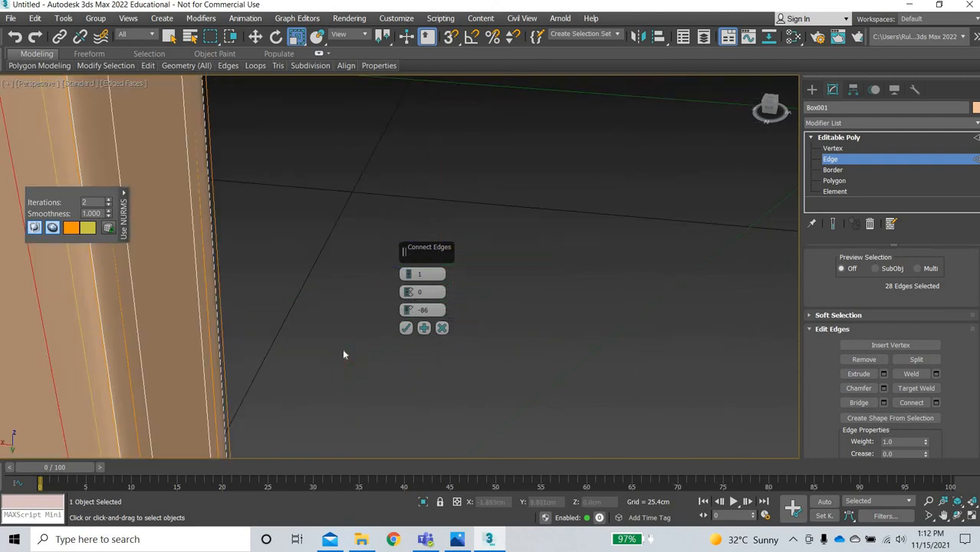
pyautogui.scroll(-2, 344, 352)
pyautogui.moveTo(408, 311); pyautogui.dragTo(407, 332)
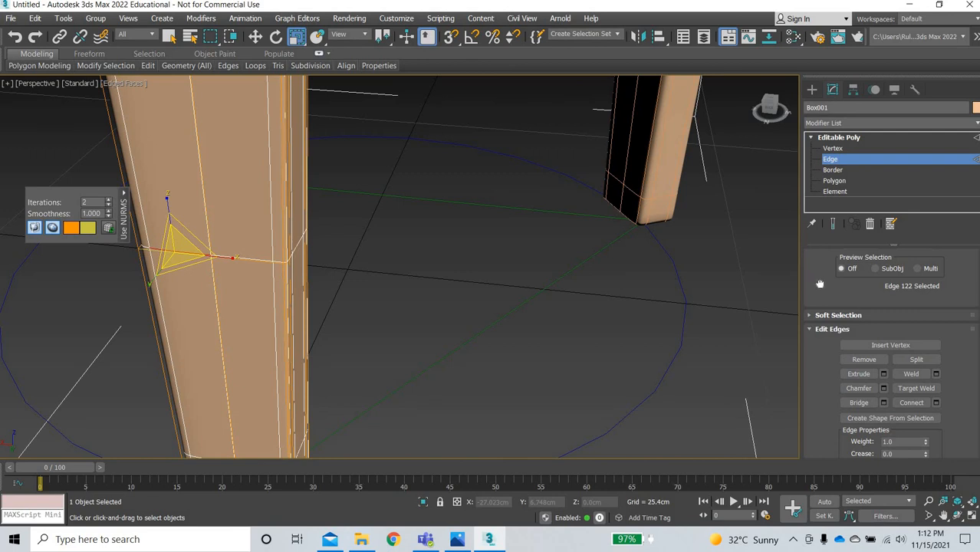
# Connect the ring of edges across the other half of the leg's face with 1 segment, pinch 0 and slide -90.
pyautogui.scroll(4, 827, 374)
pyautogui.moveTo(886, 336); pyautogui.dragTo(886, 368)
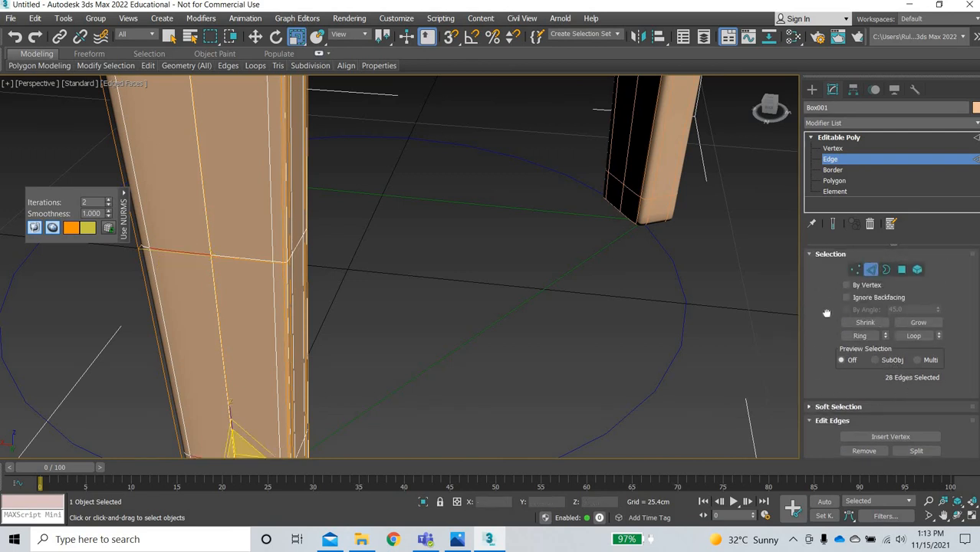
pyautogui.scroll(-3, 882, 345)
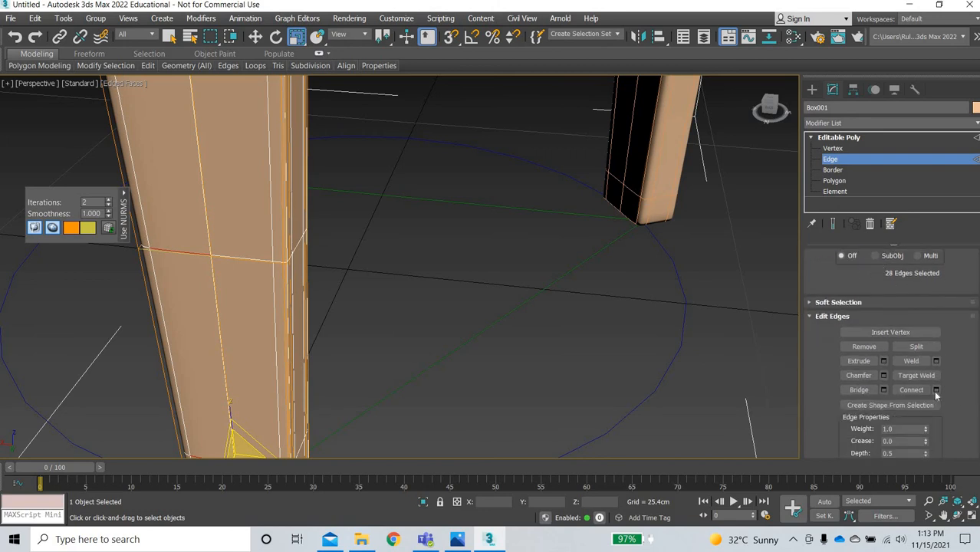
pyautogui.click(936, 391)
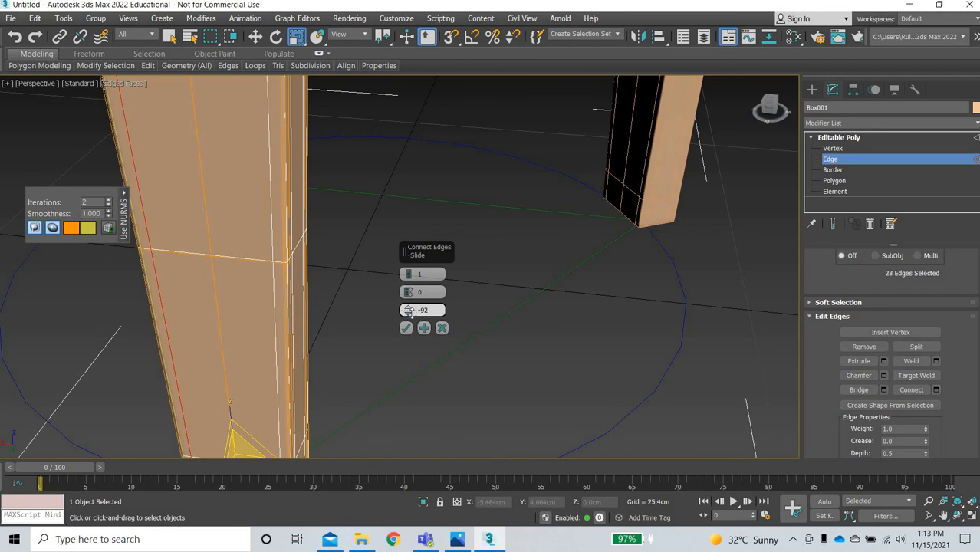
pyautogui.click(409, 308)
pyautogui.click(409, 308)
pyautogui.moveTo(259, 351); pyautogui.dragTo(349, 372, button='middle')
pyautogui.moveTo(295, 371); pyautogui.dragTo(253, 372, button='middle')
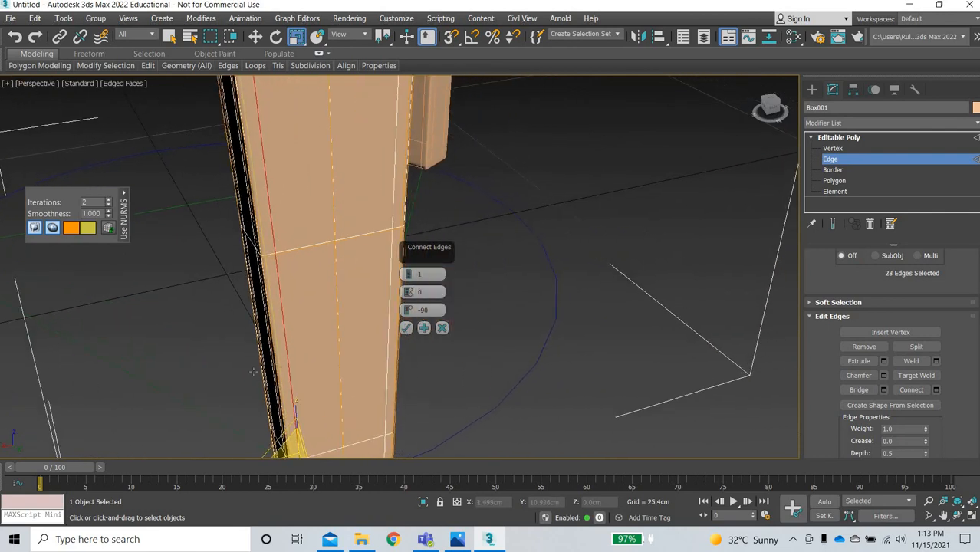
pyautogui.click(406, 328)
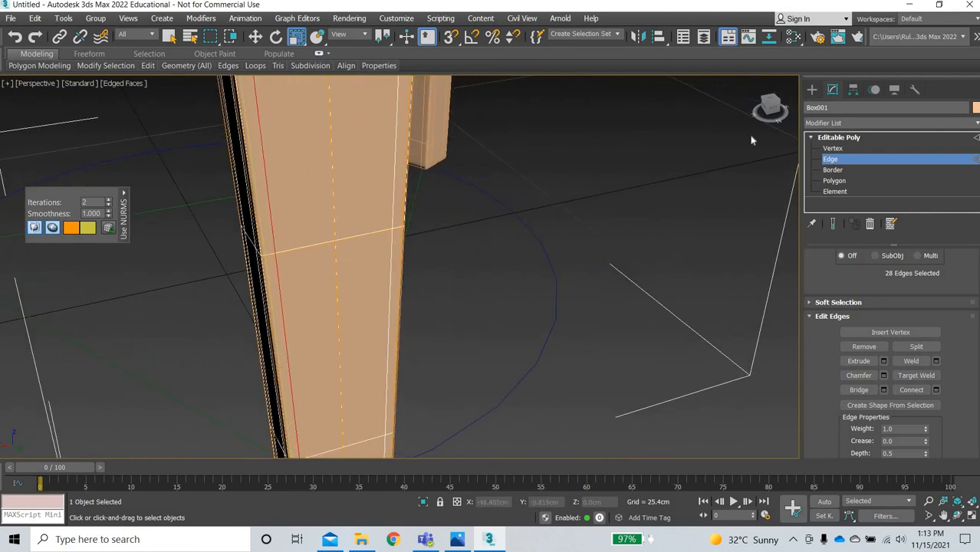
# Leave edge editing, deselect the leg and examine the whole stool in the Perspective view.
pyautogui.click(564, 330)
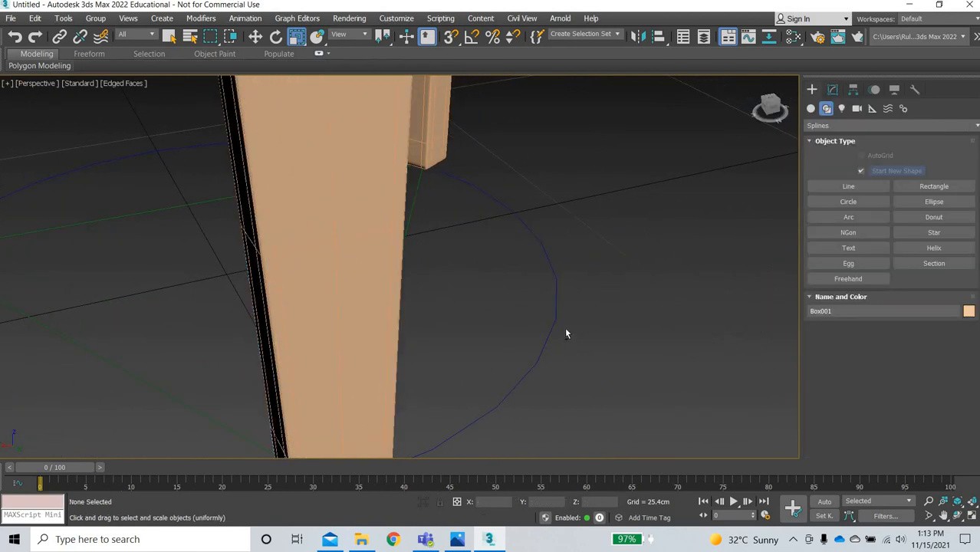
pyautogui.scroll(-6, 486, 347)
pyautogui.keyDown('alt'); pyautogui.moveTo(485, 347); pyautogui.dragTo(542, 355, button='middle'); pyautogui.keyUp('alt')
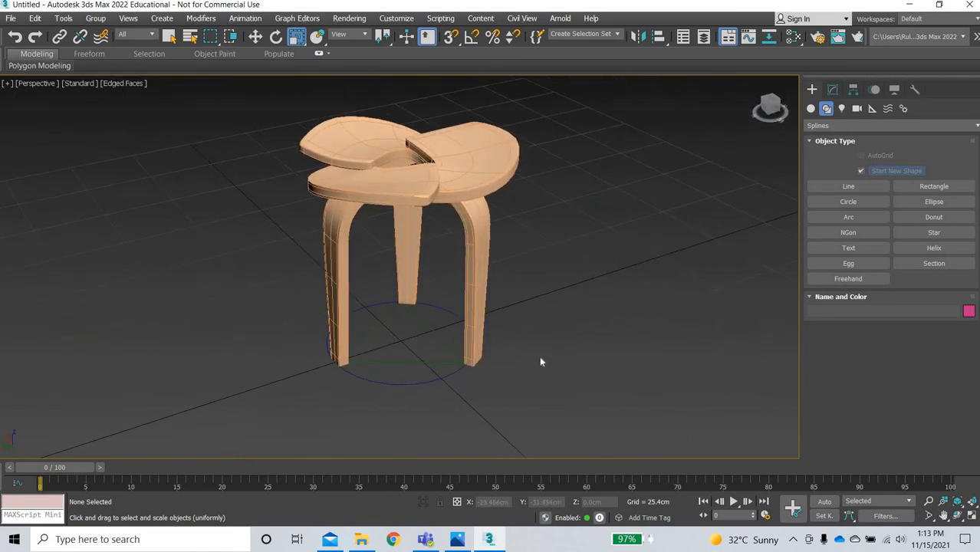